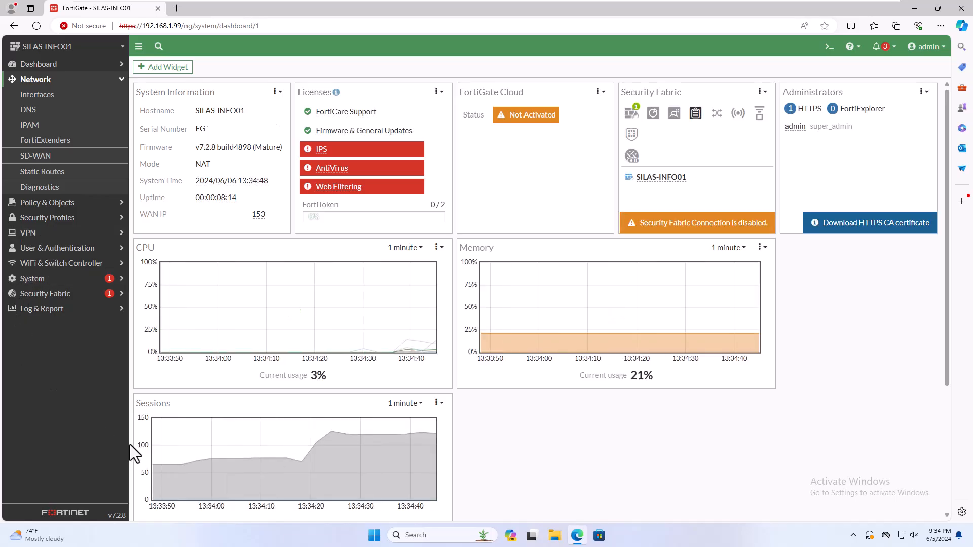
Review the internal interface's 192.168.1.99/24 address and 192.168.1.110-192.168.1.210 DHCP range, then return to Interfaces
{"action": "left_click", "coordinate": [36, 96]}
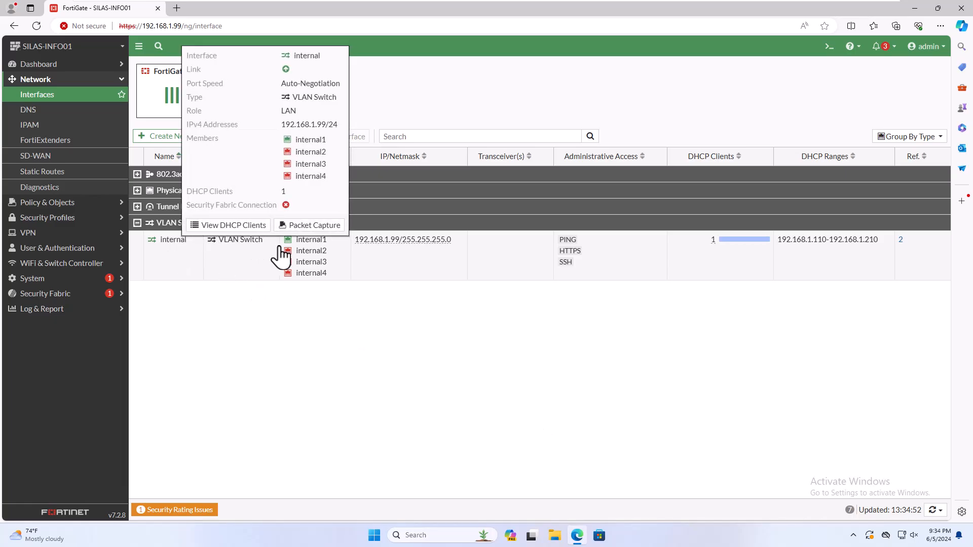
{"action": "double_click", "coordinate": [253, 255]}
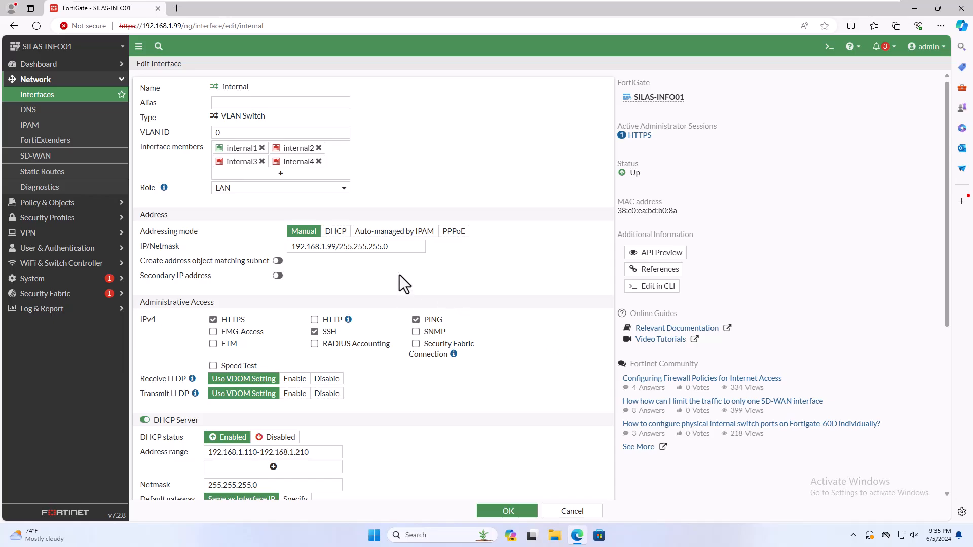
{"action": "left_click_drag", "start_coordinate": [403, 248], "coordinate": [275, 242]}
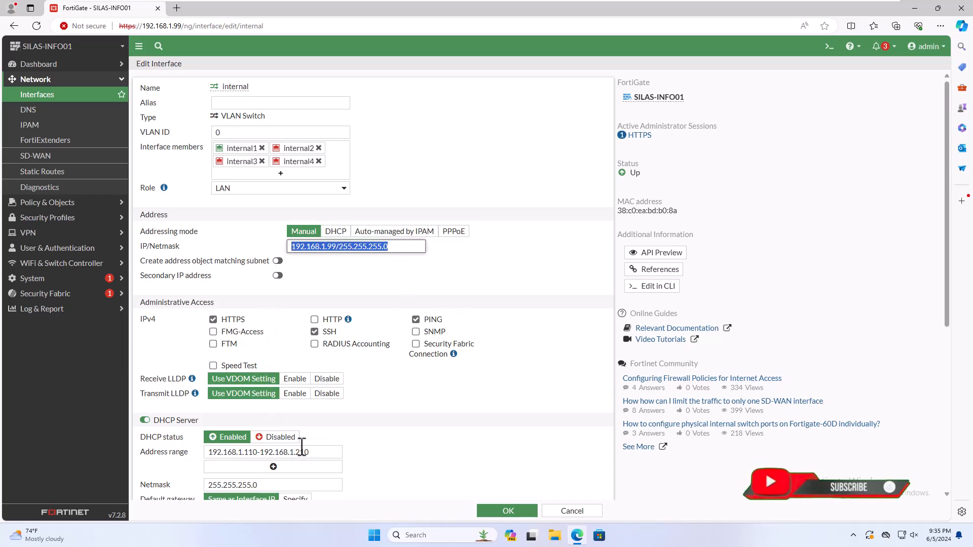
{"action": "left_click_drag", "start_coordinate": [317, 452], "coordinate": [195, 441]}
{"action": "scroll", "coordinate": [419, 390], "scroll_direction": "down", "scroll_amount": 2}
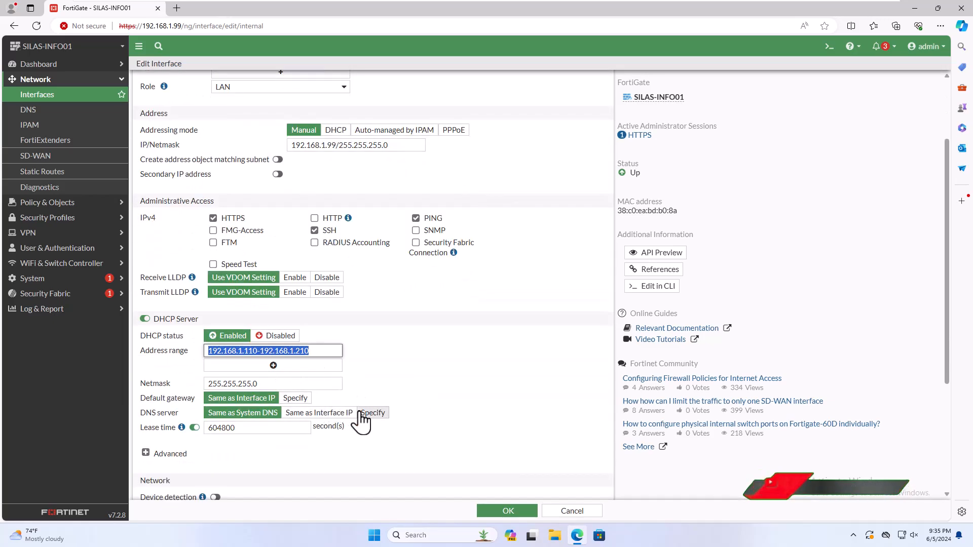
{"action": "left_click", "coordinate": [501, 507]}
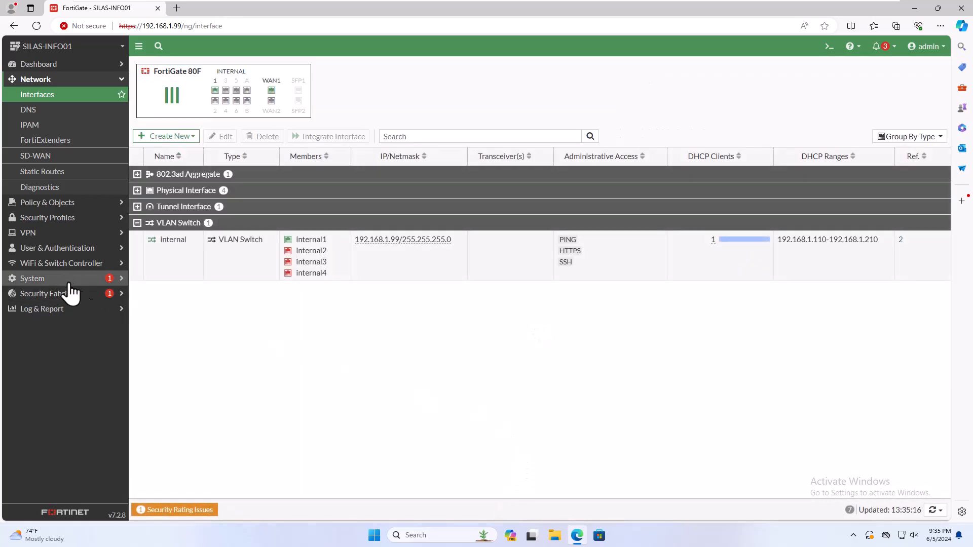
Create a new IPsec tunnel named To_Branch_Local from the Custom template and proceed to its settings
{"action": "left_click", "coordinate": [45, 234]}
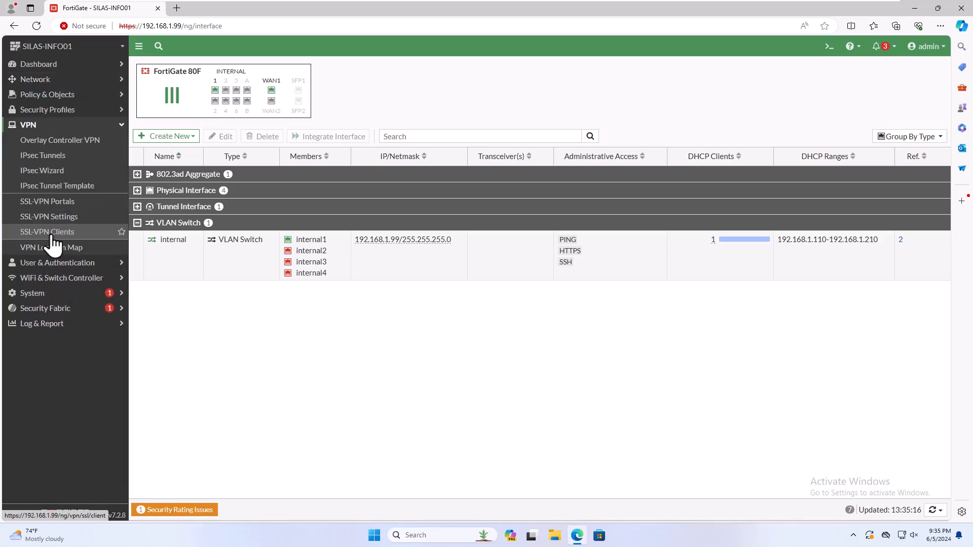
{"action": "left_click", "coordinate": [60, 165]}
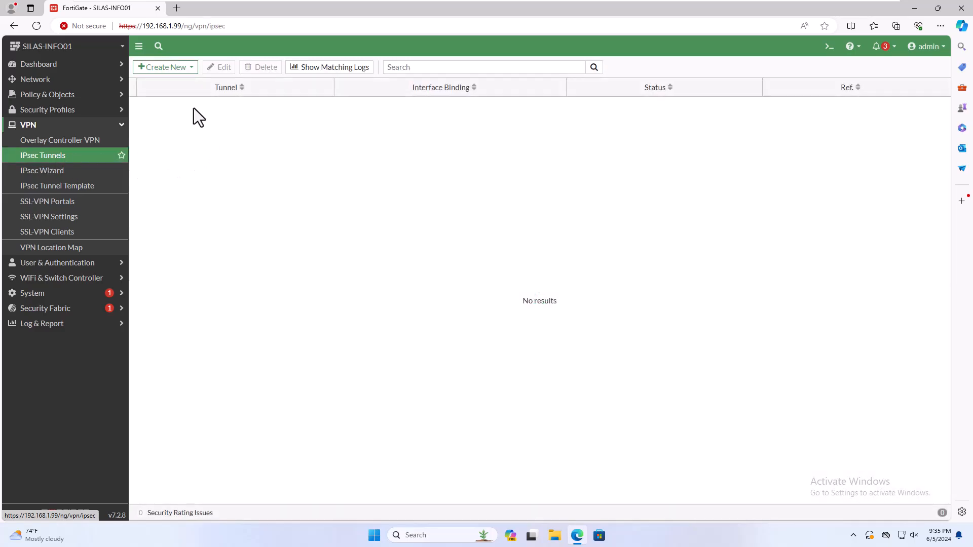
{"action": "left_click", "coordinate": [175, 70]}
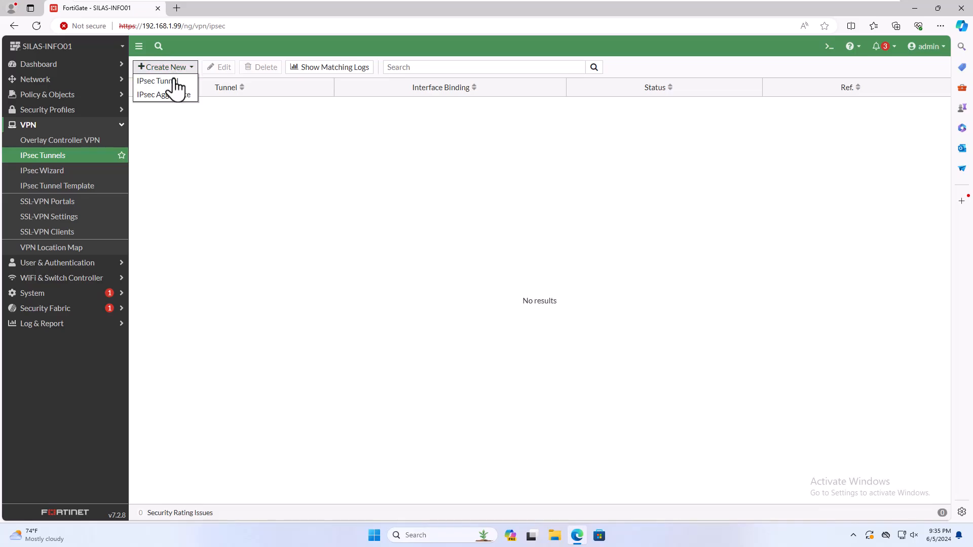
{"action": "left_click", "coordinate": [172, 82]}
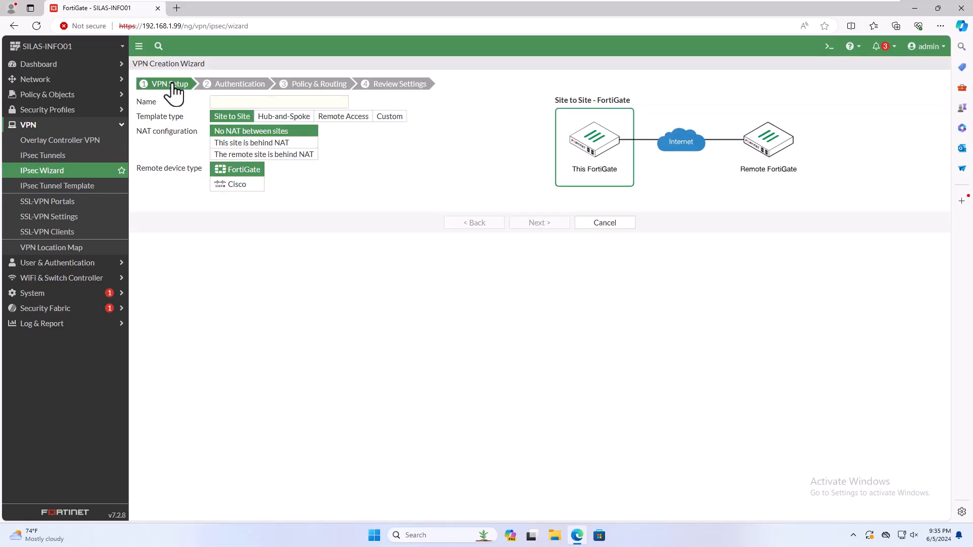
{"action": "left_click", "coordinate": [231, 101]}
{"action": "type", "text": "To_Branch_Local"}
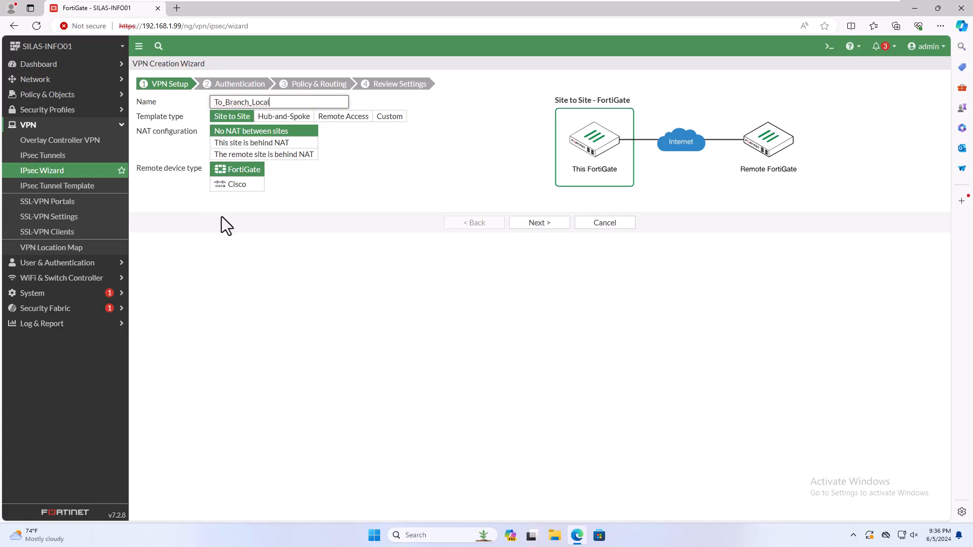
{"action": "left_click", "coordinate": [365, 250]}
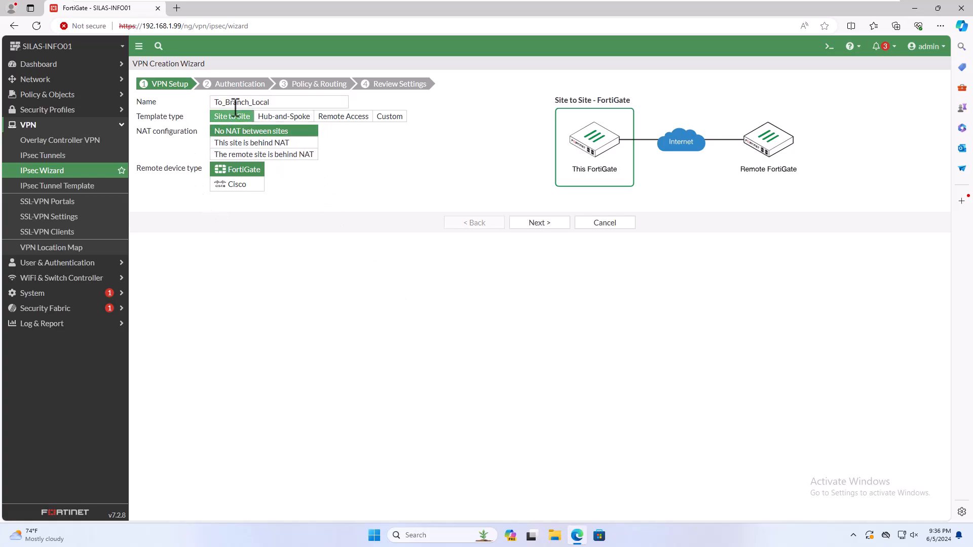
{"action": "left_click", "coordinate": [383, 117]}
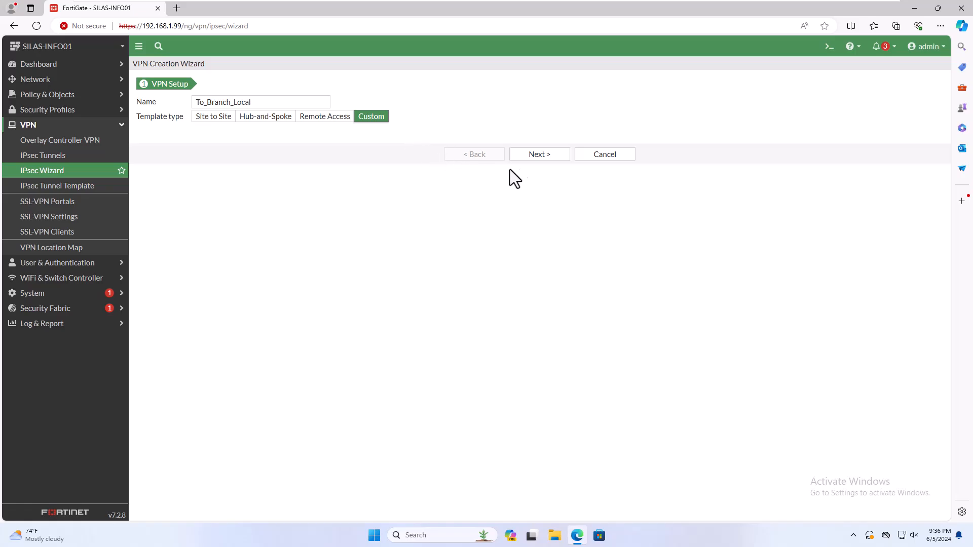
{"action": "left_click", "coordinate": [539, 155]}
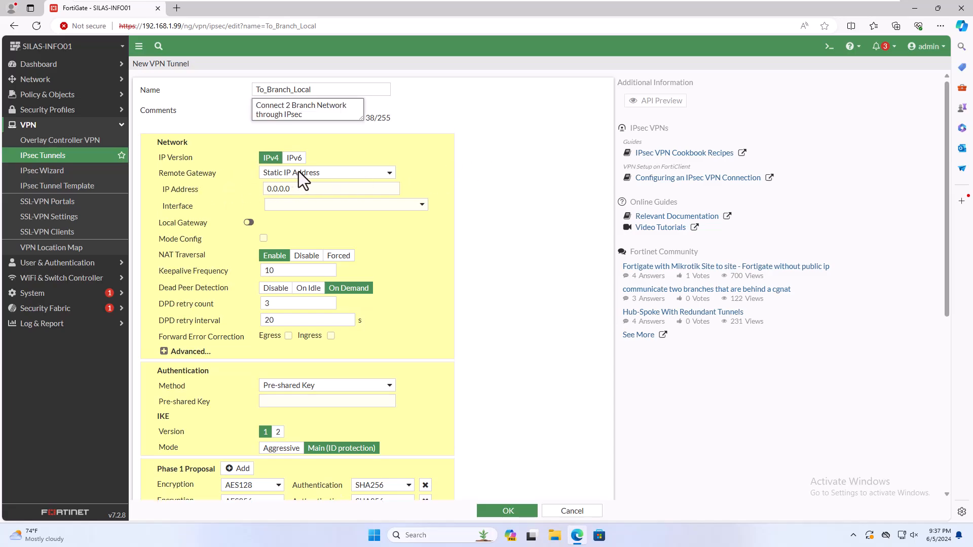
Set the remote gateway to Dynamic DNS silasdns.fortiddns.com on interface wan1
{"action": "left_click", "coordinate": [299, 172]}
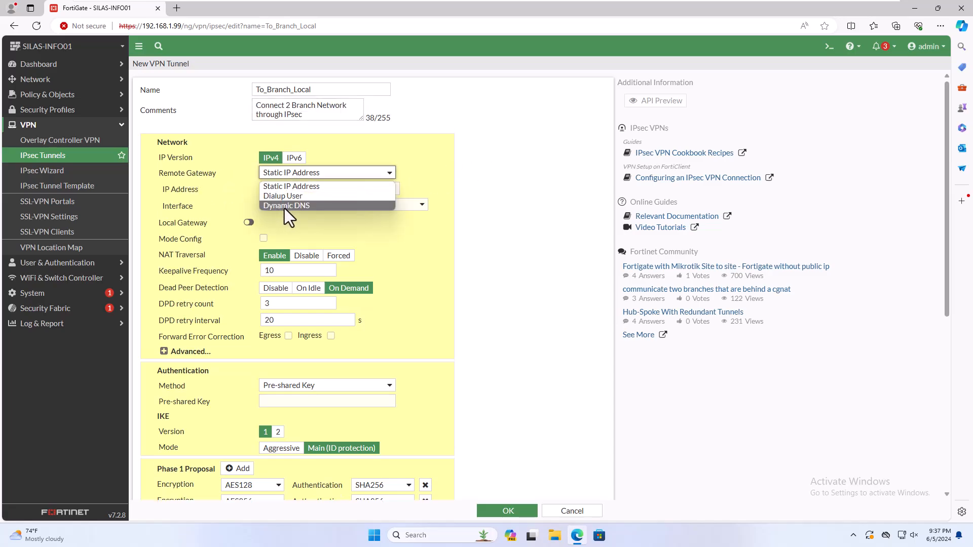
{"action": "left_click", "coordinate": [284, 205]}
{"action": "left_click", "coordinate": [296, 189]}
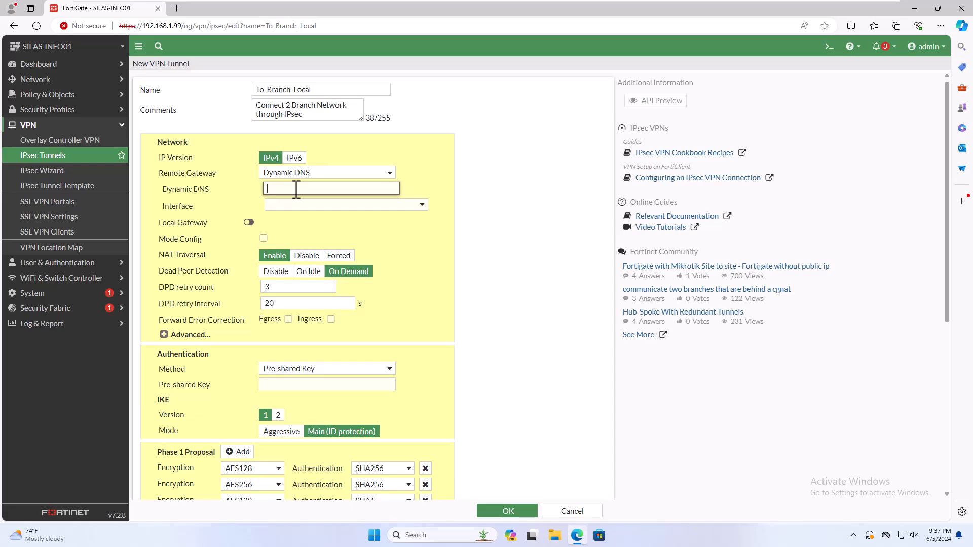
{"action": "type", "text": "silasdns.fortiddns.com"}
{"action": "left_click", "coordinate": [320, 204]}
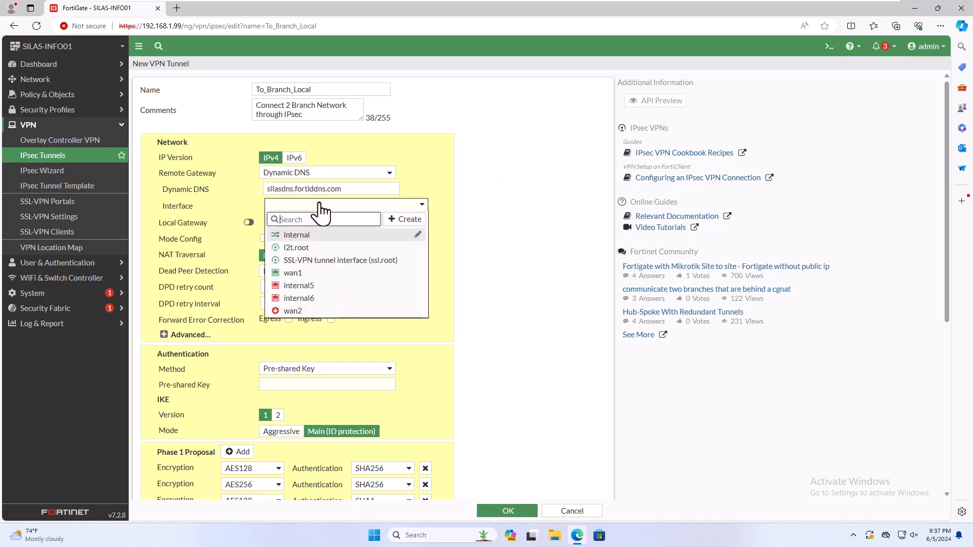
{"action": "left_click", "coordinate": [292, 274]}
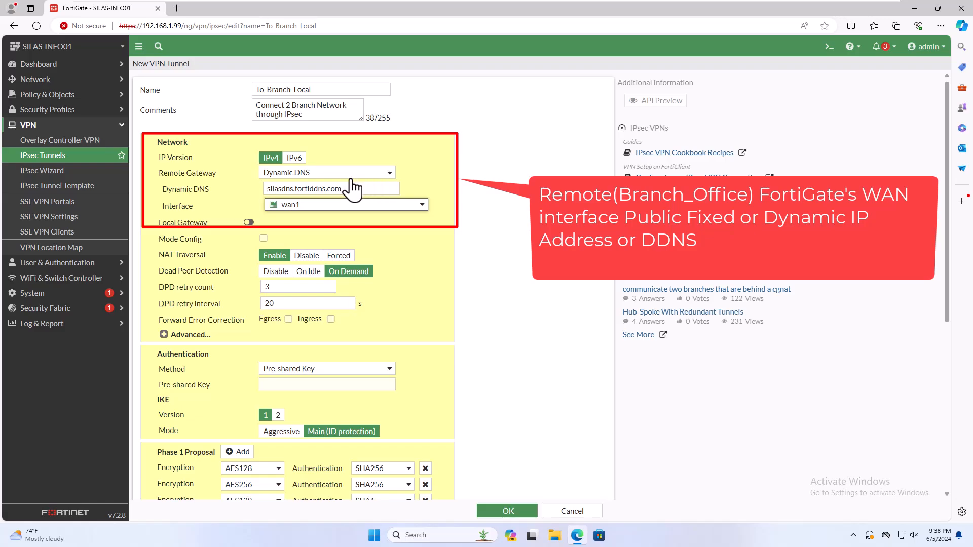
Set Dead Peer Detection to On Idle and check the advanced network options
{"action": "left_click", "coordinate": [285, 188]}
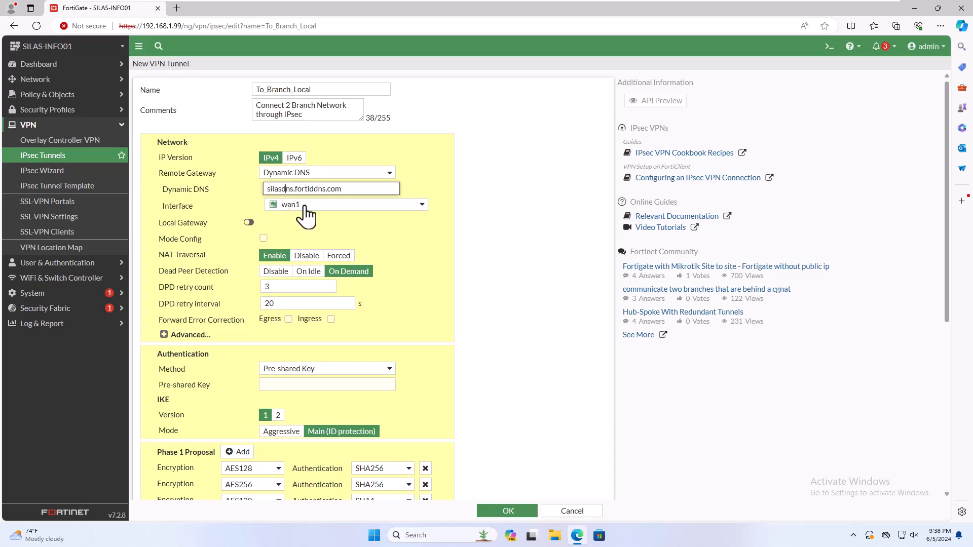
{"action": "mouse_move", "coordinate": [305, 205]}
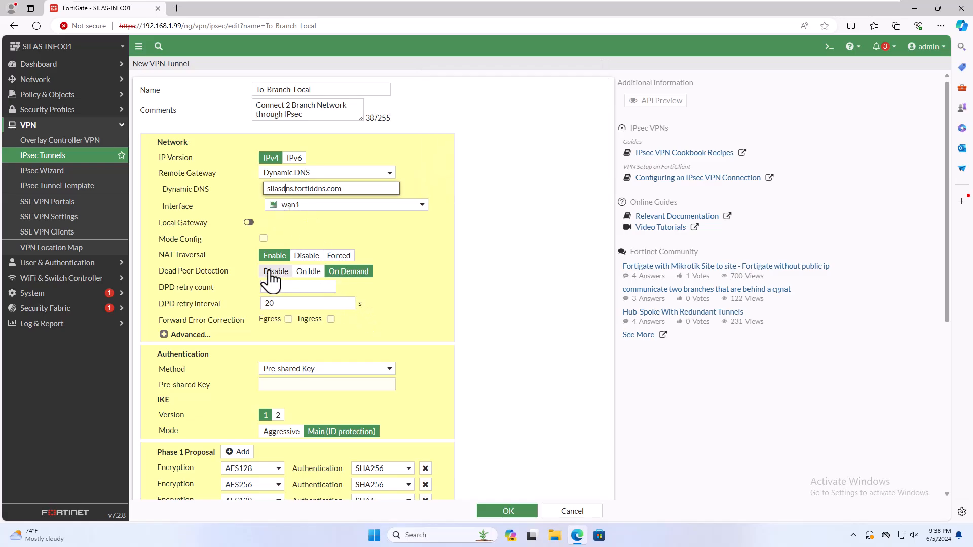
{"action": "left_click", "coordinate": [300, 272]}
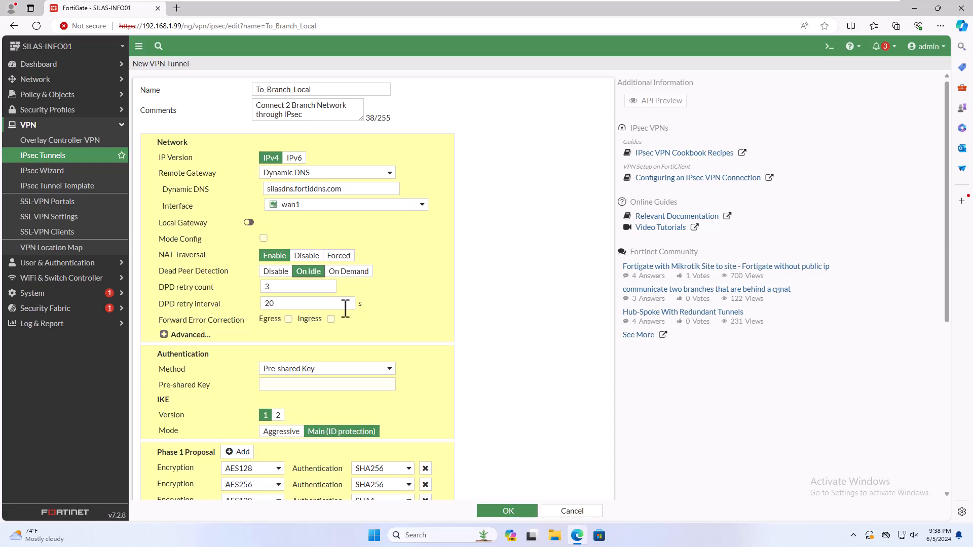
{"action": "scroll", "coordinate": [345, 308], "scroll_direction": "down", "scroll_amount": 1}
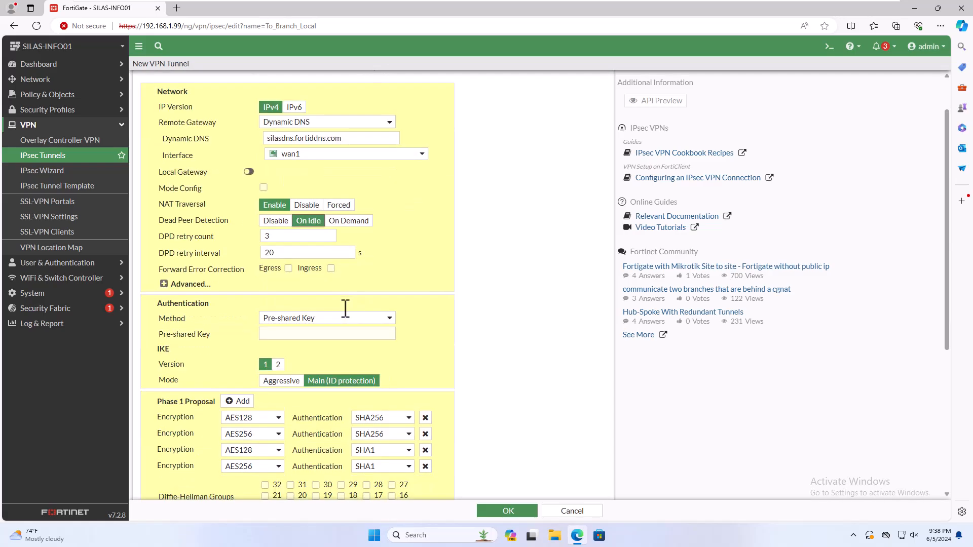
{"action": "left_click", "coordinate": [175, 285]}
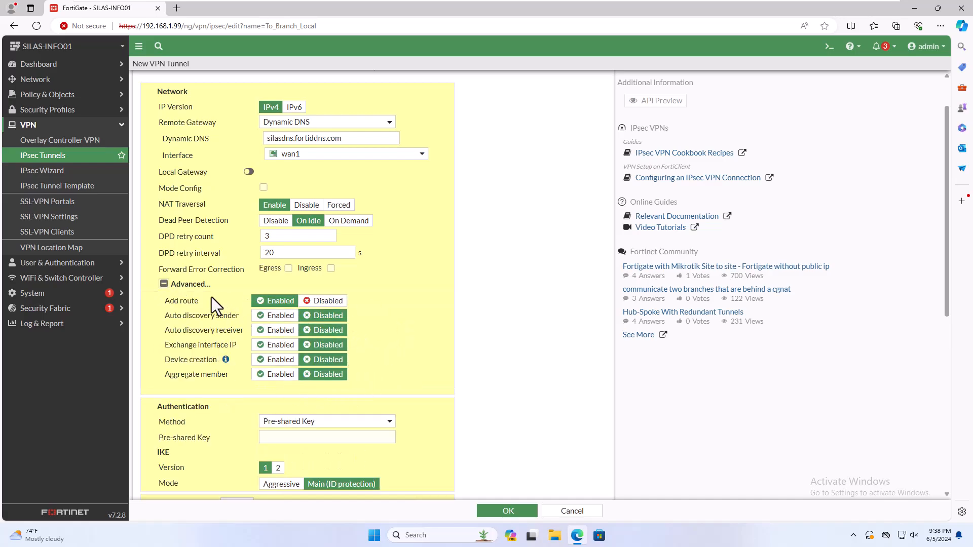
{"action": "left_click", "coordinate": [164, 284]}
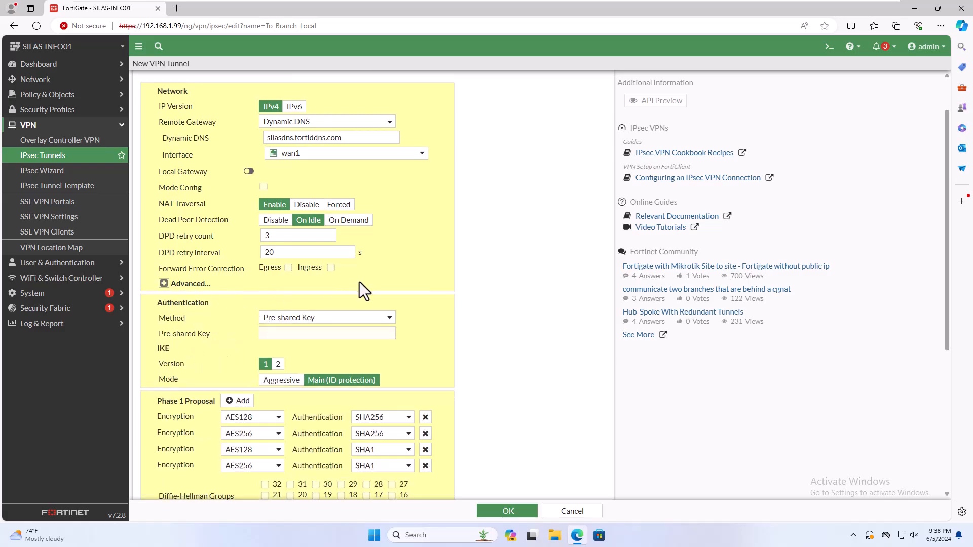
{"action": "scroll", "coordinate": [360, 281], "scroll_direction": "down", "scroll_amount": 2}
Enter the pre-shared key, use aggressive mode with peer ID SILASINFO, and delete both SHA1 Phase 1 proposals
{"action": "left_click", "coordinate": [361, 234]}
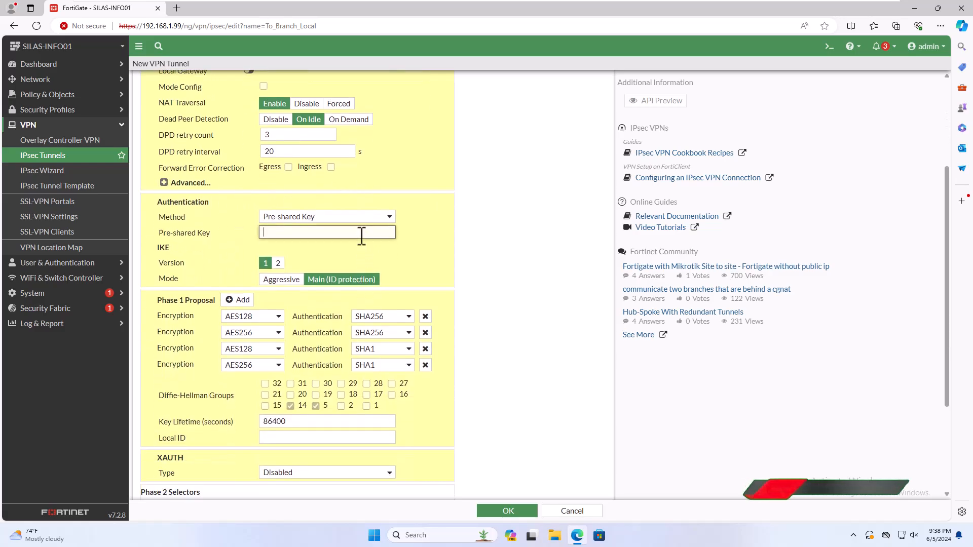
{"action": "type", "text": "•••••"}
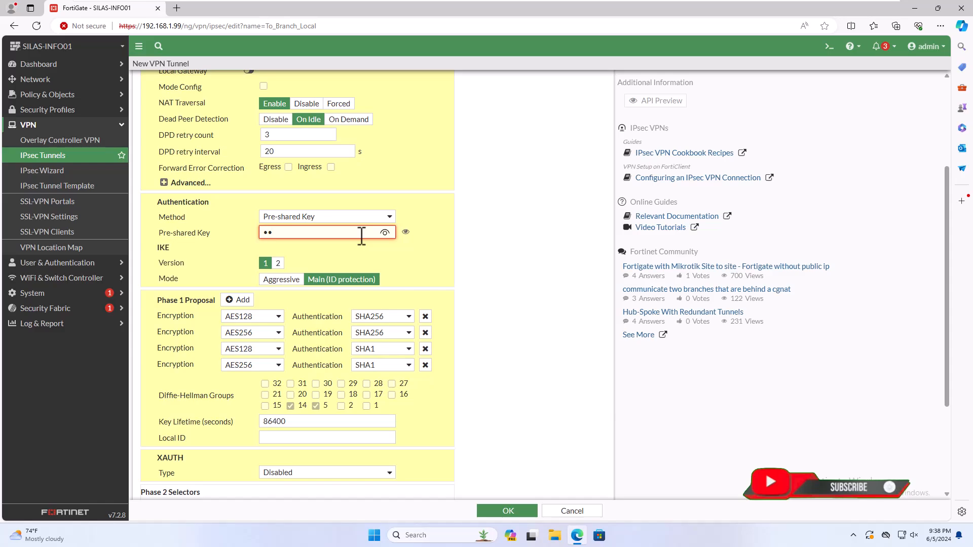
{"action": "type", "text": "•••"}
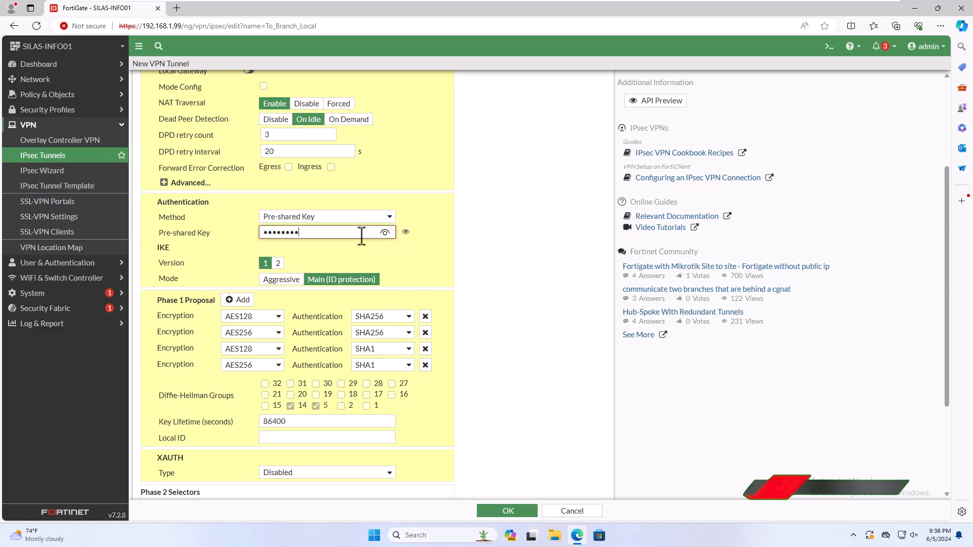
{"action": "left_click", "coordinate": [281, 279]}
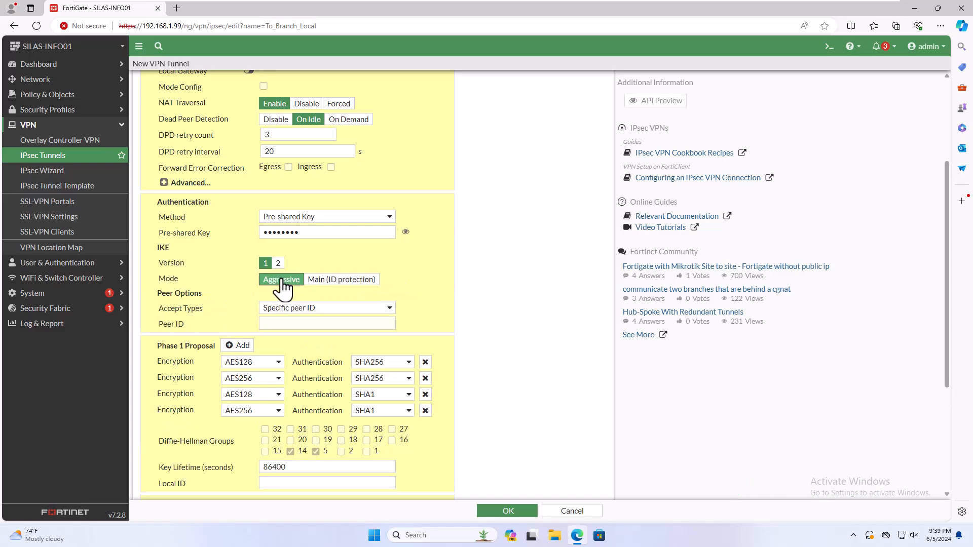
{"action": "left_click", "coordinate": [300, 323]}
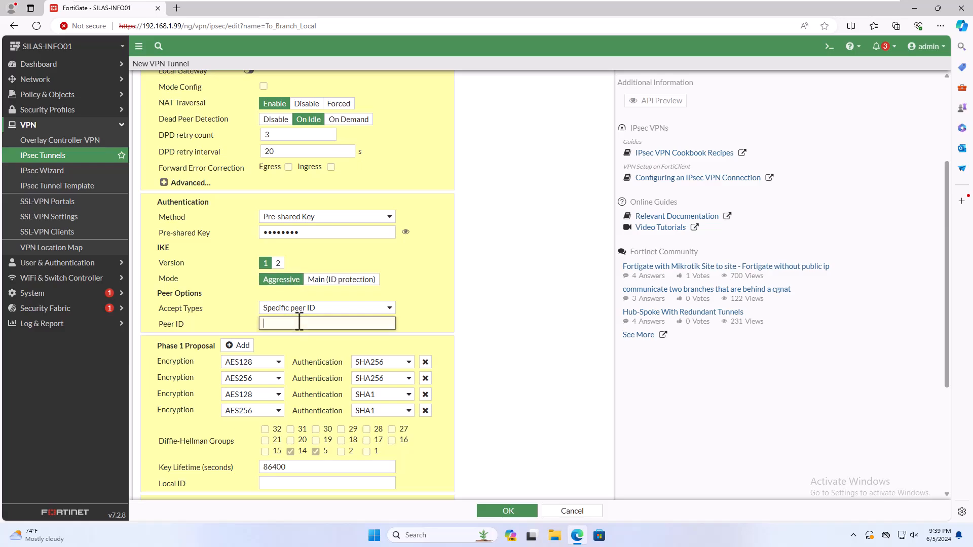
{"action": "type", "text": "SILASINFO"}
{"action": "left_click", "coordinate": [425, 394]}
{"action": "left_click", "coordinate": [425, 394]}
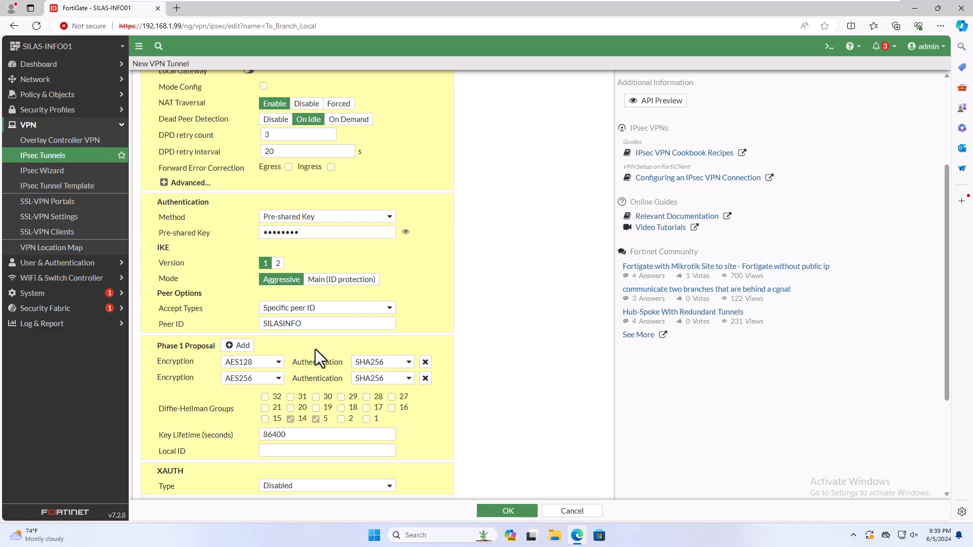
Confirm the XAUTH type stays disabled
{"action": "scroll", "coordinate": [315, 349], "scroll_direction": "down", "scroll_amount": 2}
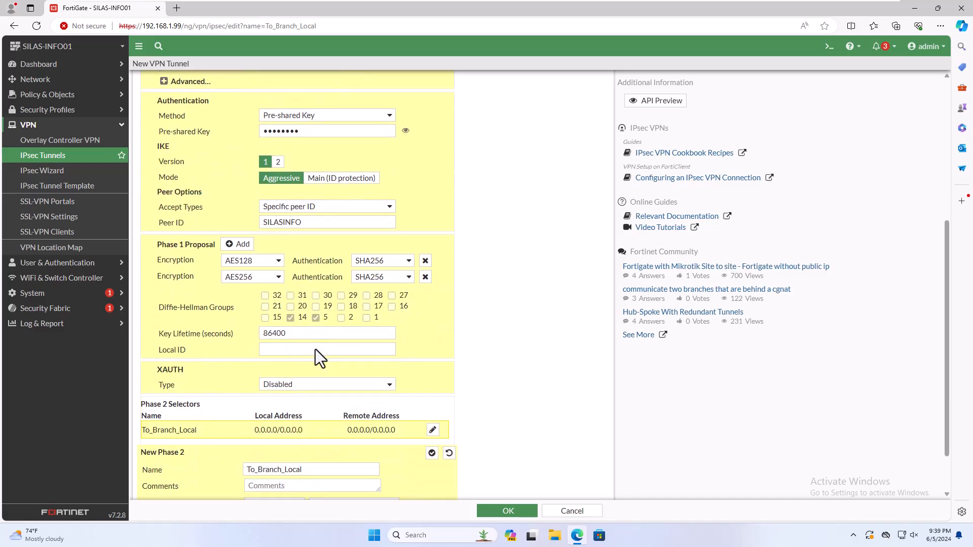
{"action": "scroll", "coordinate": [315, 349], "scroll_direction": "down", "scroll_amount": 1}
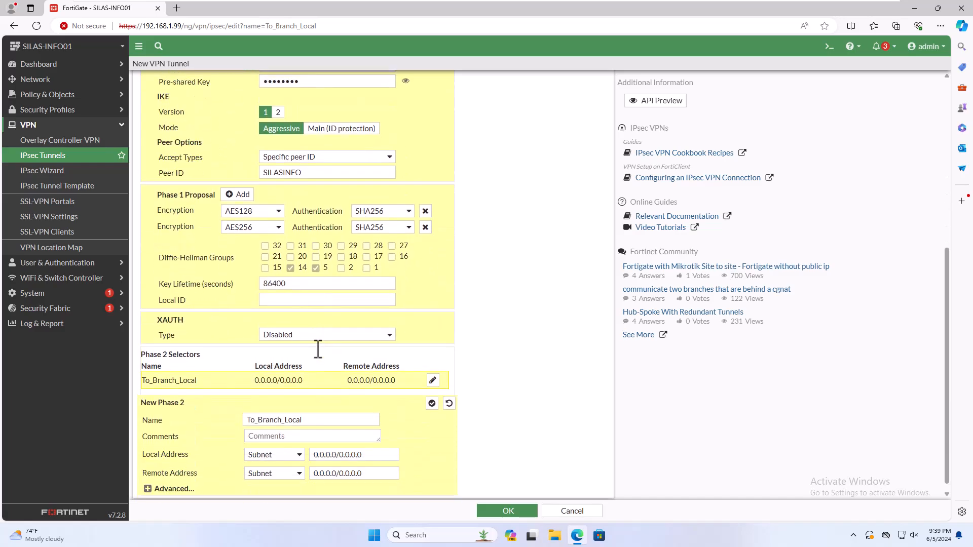
{"action": "left_click", "coordinate": [275, 337]}
{"action": "left_click", "coordinate": [279, 347]}
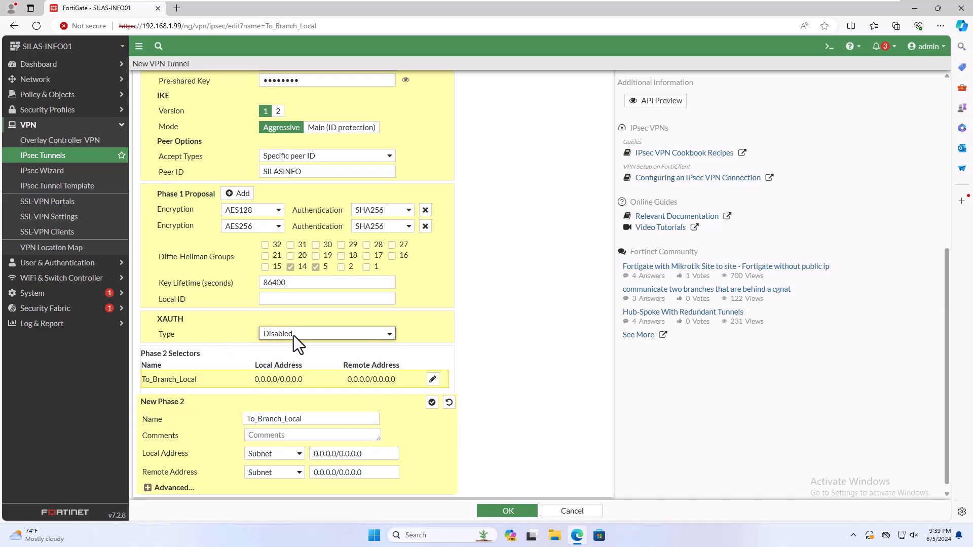
{"action": "scroll", "coordinate": [366, 352], "scroll_direction": "down", "scroll_amount": 1}
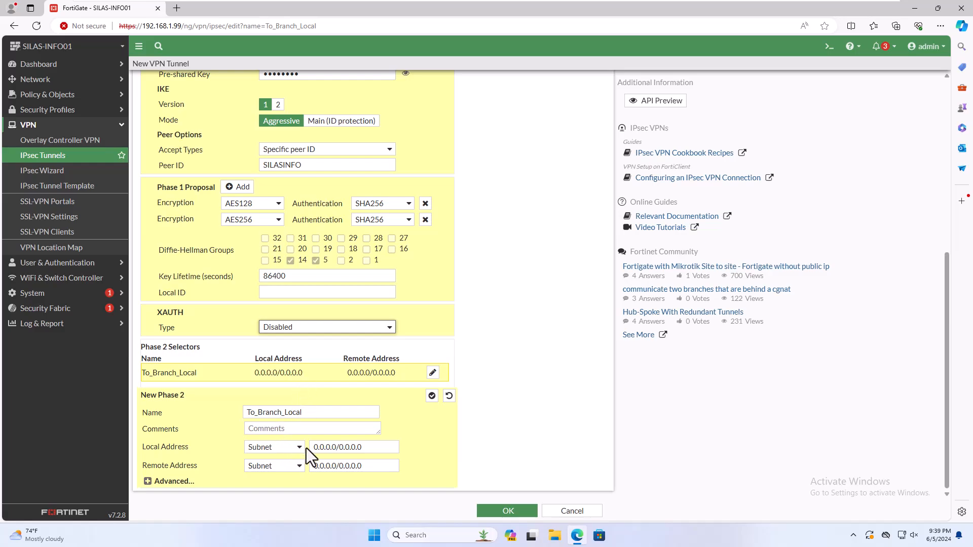
Set the Phase 2 local address to 192.168.1.0/24 and remote address to 192.168.199.0/24
{"action": "left_click", "coordinate": [339, 448]}
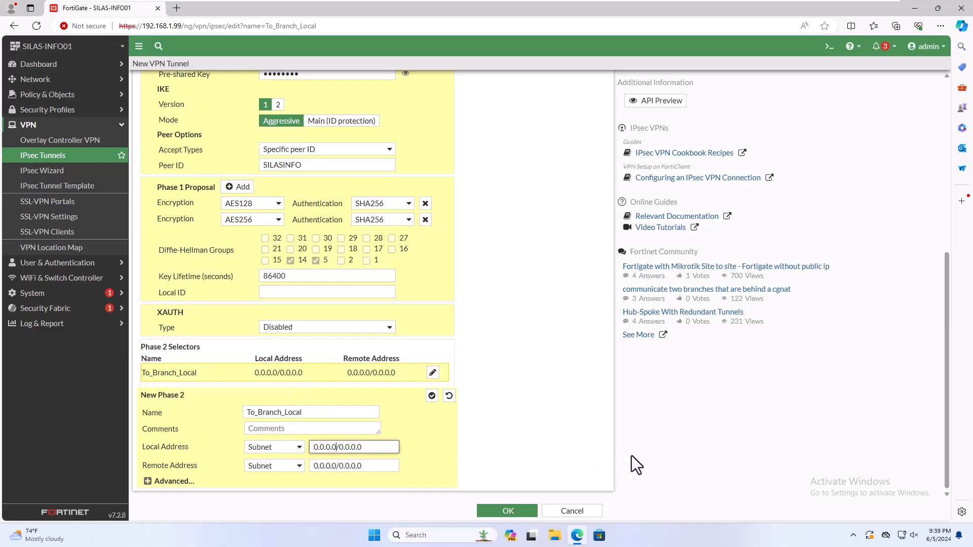
{"action": "key", "text": "ctrl+a"}
{"action": "type", "text": "192.168.1.0/24"}
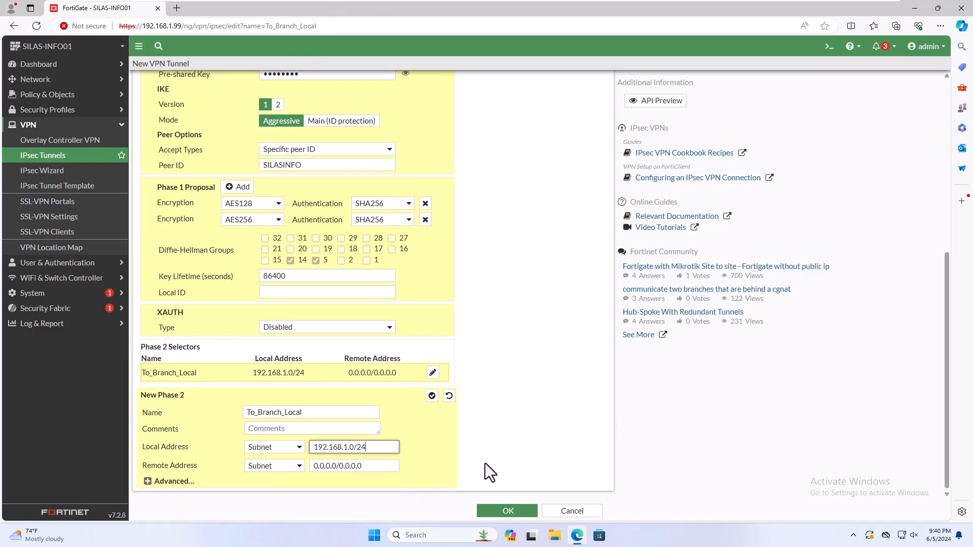
{"action": "left_click", "coordinate": [372, 466]}
{"action": "key", "text": "ctrl+a"}
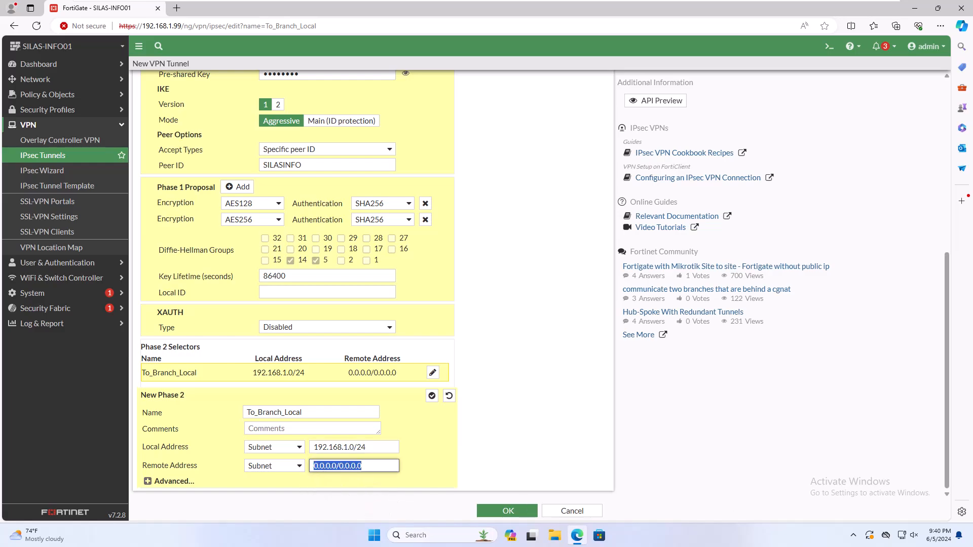
{"action": "type", "text": "192.168.199.0"}
{"action": "type", "text": "/24"}
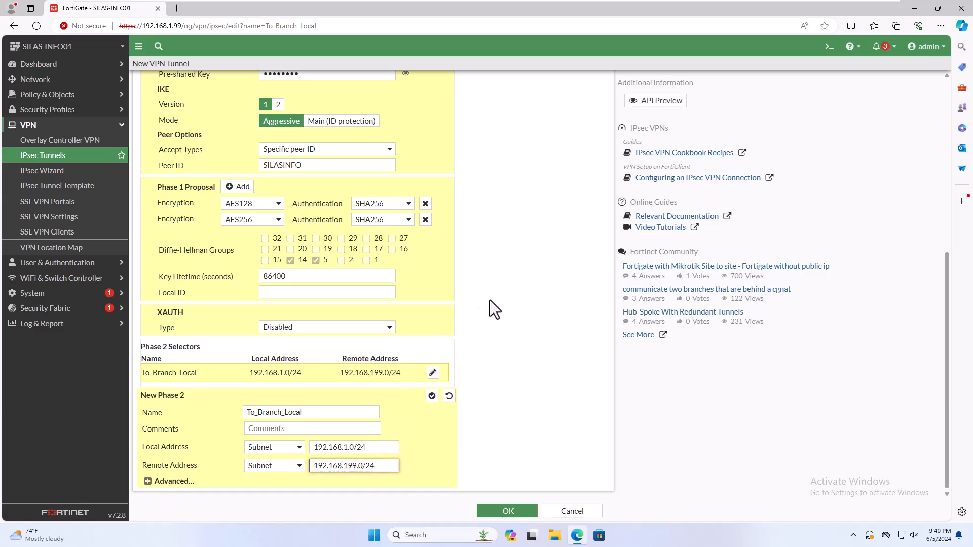
Remove the SHA256, GCM and CHACHA20POLY1305 Phase 2 proposals, keeping AES128/SHA1 and AES256/SHA1
{"action": "left_click", "coordinate": [152, 480]}
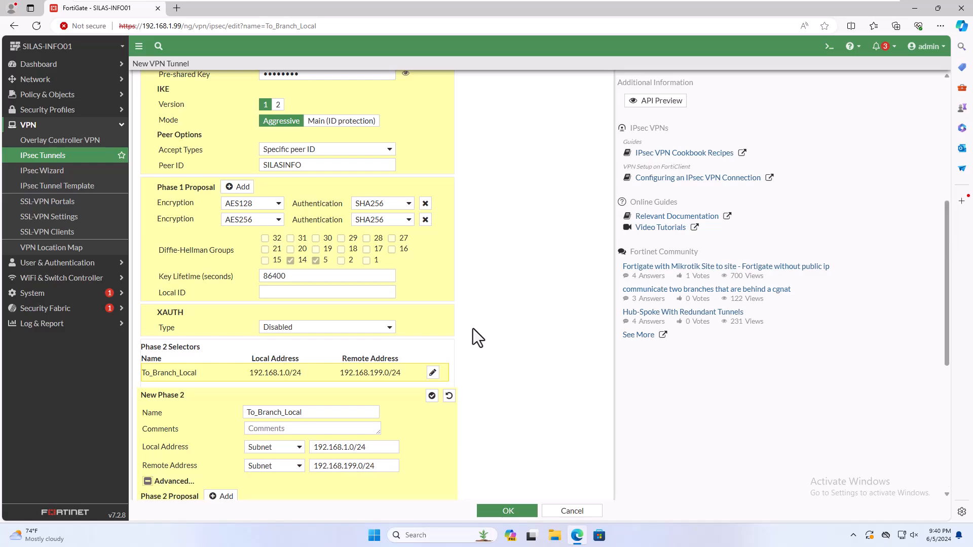
{"action": "scroll", "coordinate": [473, 329], "scroll_direction": "down", "scroll_amount": 2}
{"action": "scroll", "coordinate": [472, 329], "scroll_direction": "down", "scroll_amount": 2}
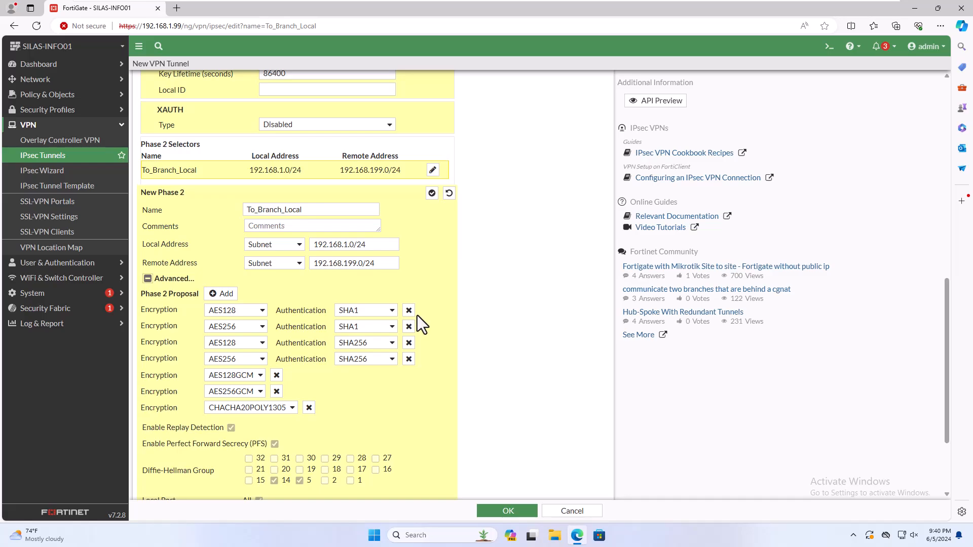
{"action": "left_click", "coordinate": [408, 342]}
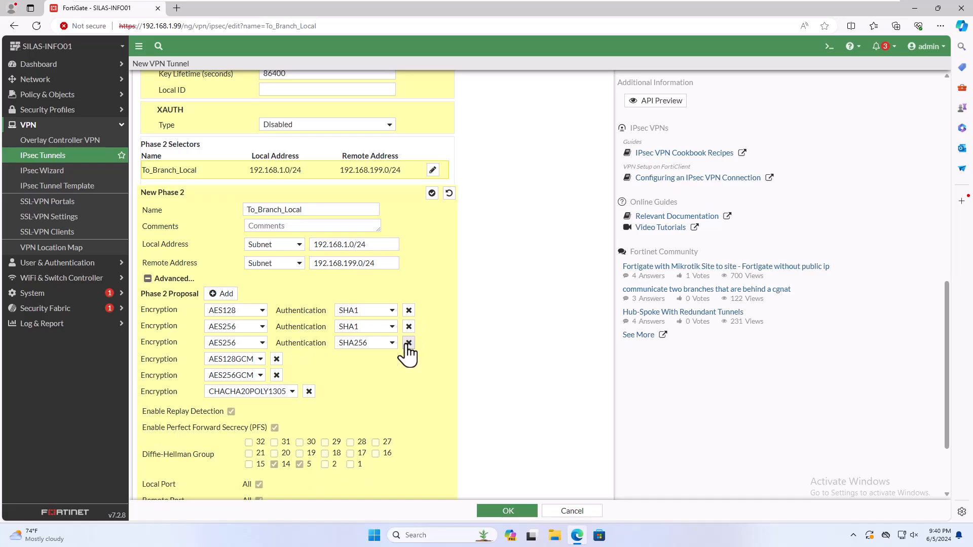
{"action": "left_click", "coordinate": [406, 344]}
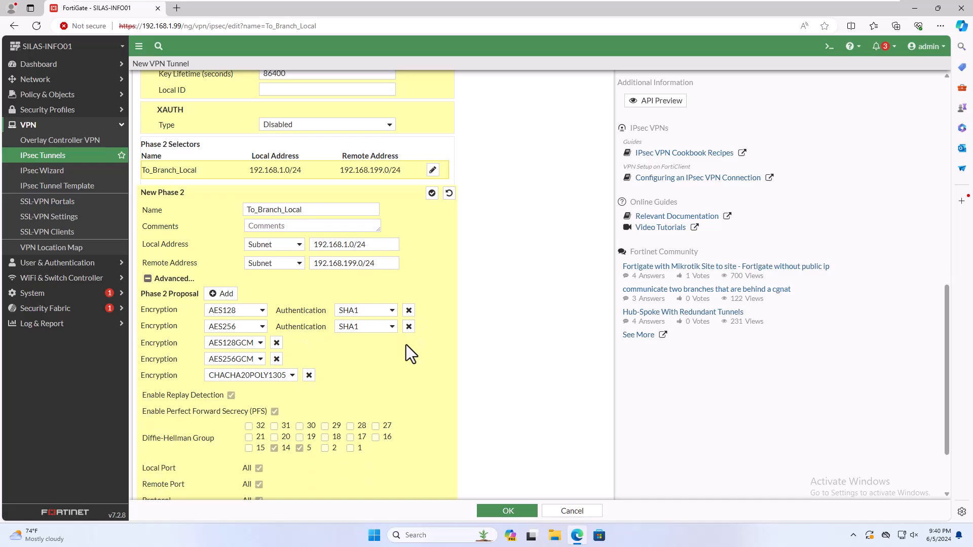
{"action": "left_click", "coordinate": [277, 343]}
{"action": "left_click", "coordinate": [276, 343]}
{"action": "left_click", "coordinate": [308, 343]}
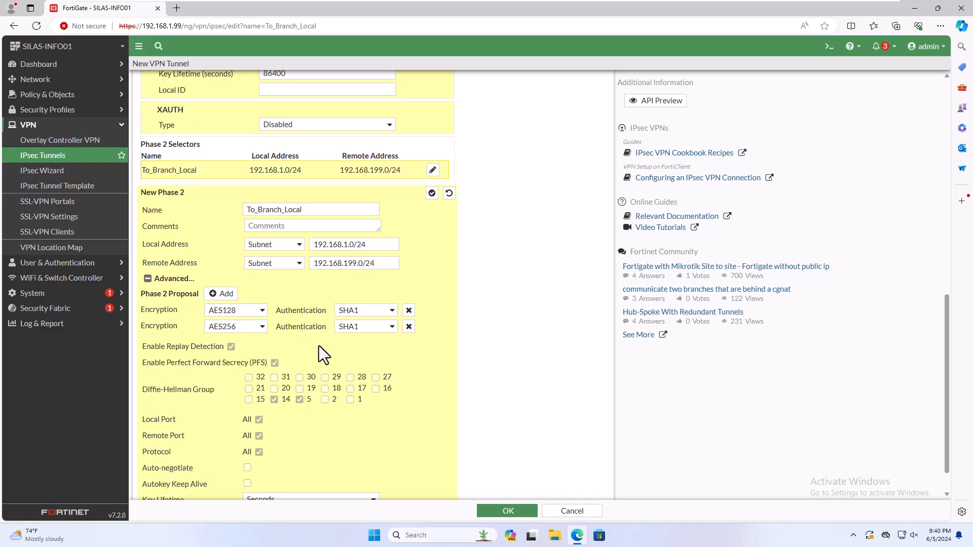
Enable Autokey Keep Alive for the Phase 2 selector
{"action": "scroll", "coordinate": [319, 348], "scroll_direction": "down", "scroll_amount": 1}
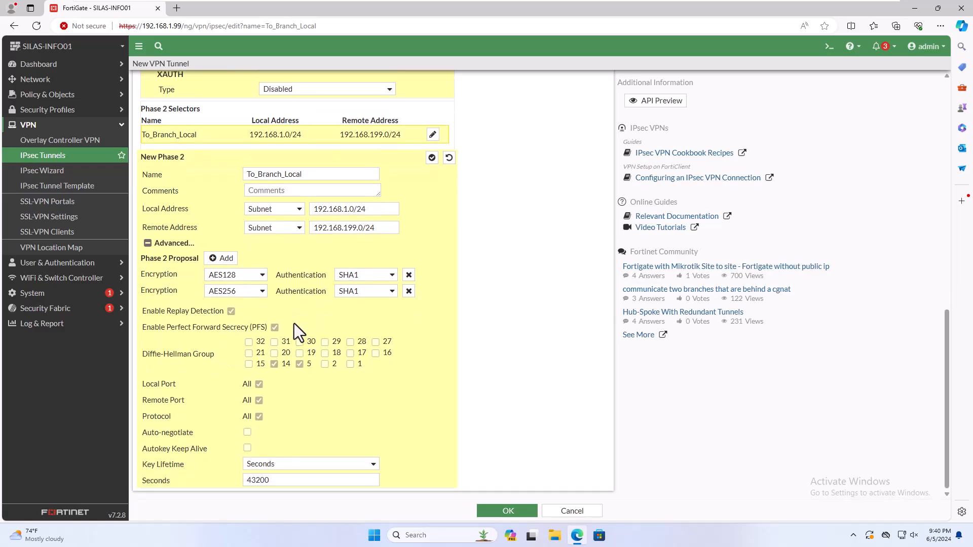
{"action": "left_click_drag", "start_coordinate": [153, 449], "coordinate": [205, 450]}
{"action": "left_click", "coordinate": [264, 450]}
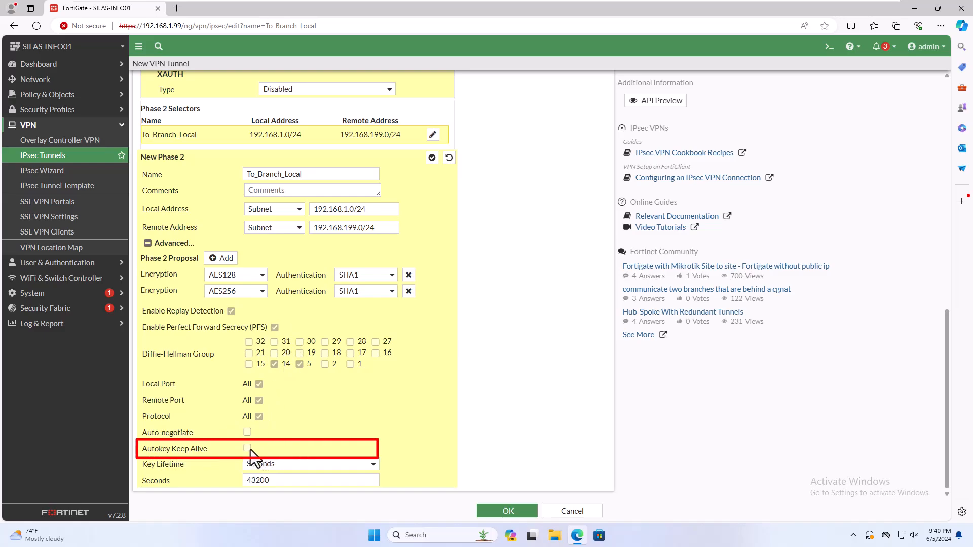
{"action": "left_click", "coordinate": [247, 449]}
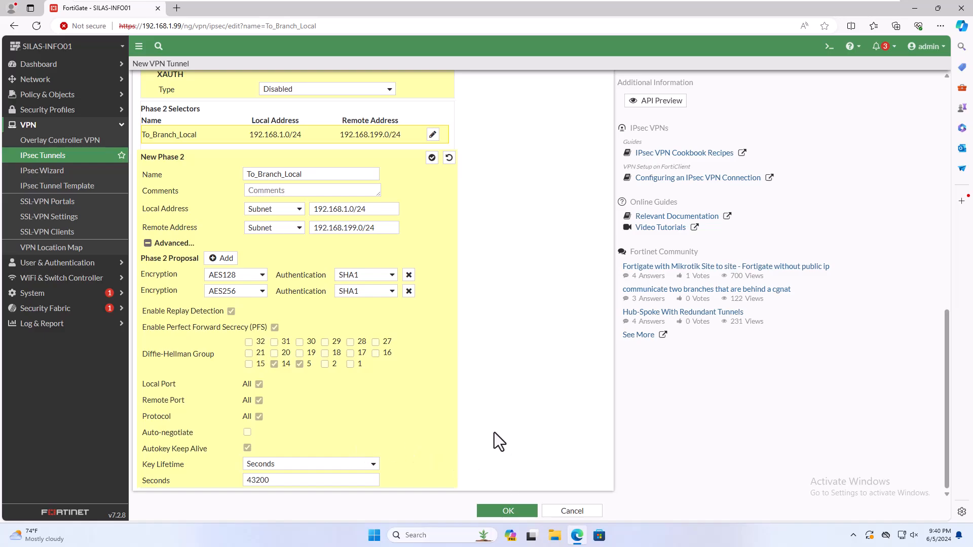
{"action": "scroll", "coordinate": [494, 433], "scroll_direction": "up", "scroll_amount": 8}
{"action": "scroll", "coordinate": [493, 432], "scroll_direction": "up", "scroll_amount": 3}
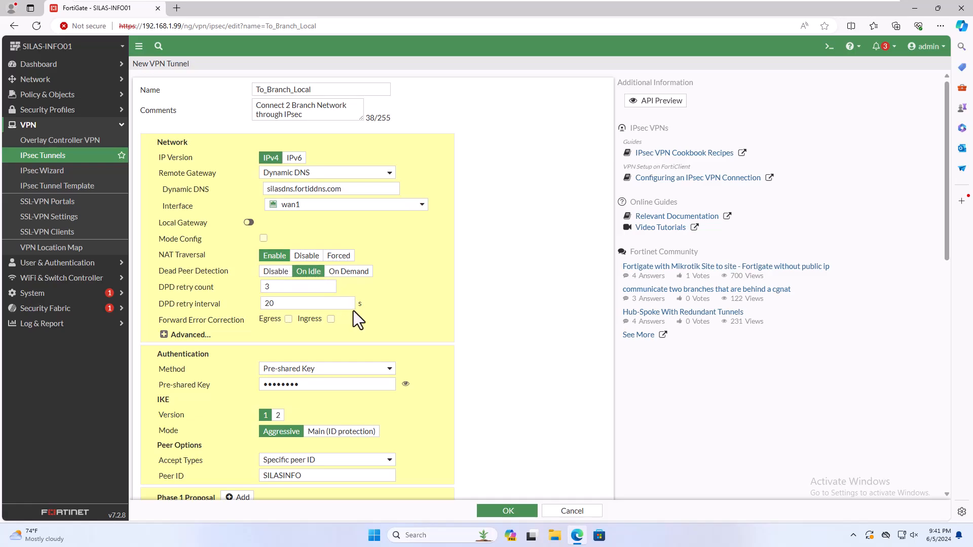
Review the Phase 2 address and encryption settings, then save the To_Branch_Local tunnel with OK
{"action": "scroll", "coordinate": [354, 311], "scroll_direction": "down", "scroll_amount": 1}
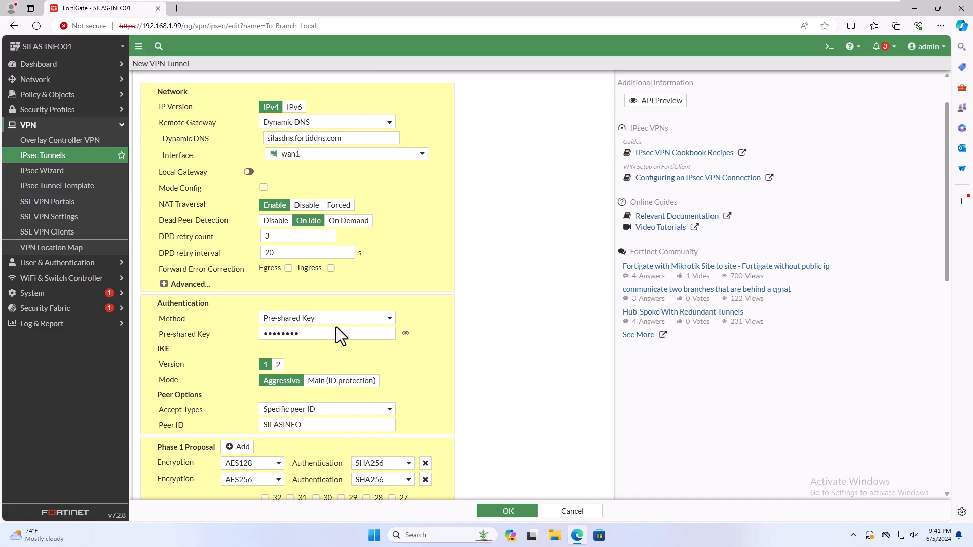
{"action": "scroll", "coordinate": [349, 341], "scroll_direction": "down", "scroll_amount": 1}
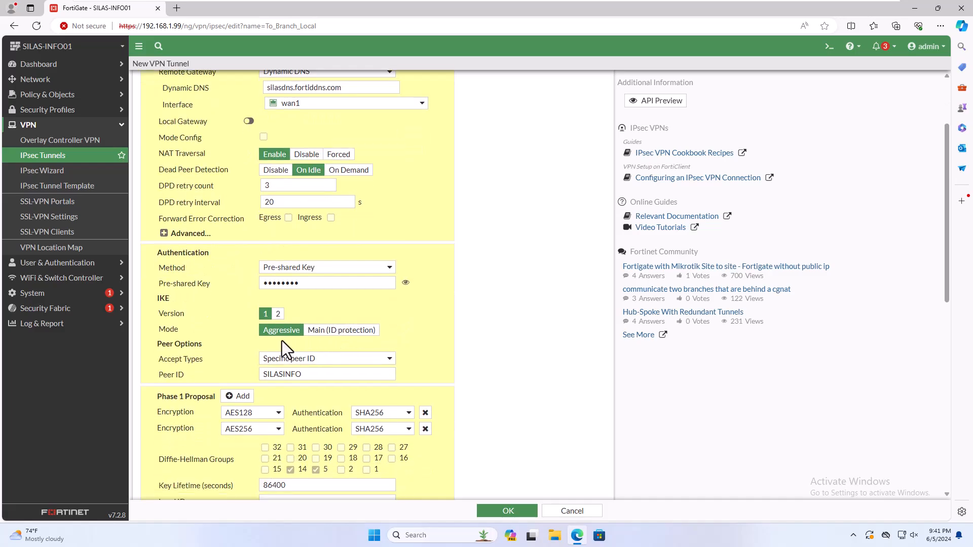
{"action": "scroll", "coordinate": [282, 340], "scroll_direction": "down", "scroll_amount": 2}
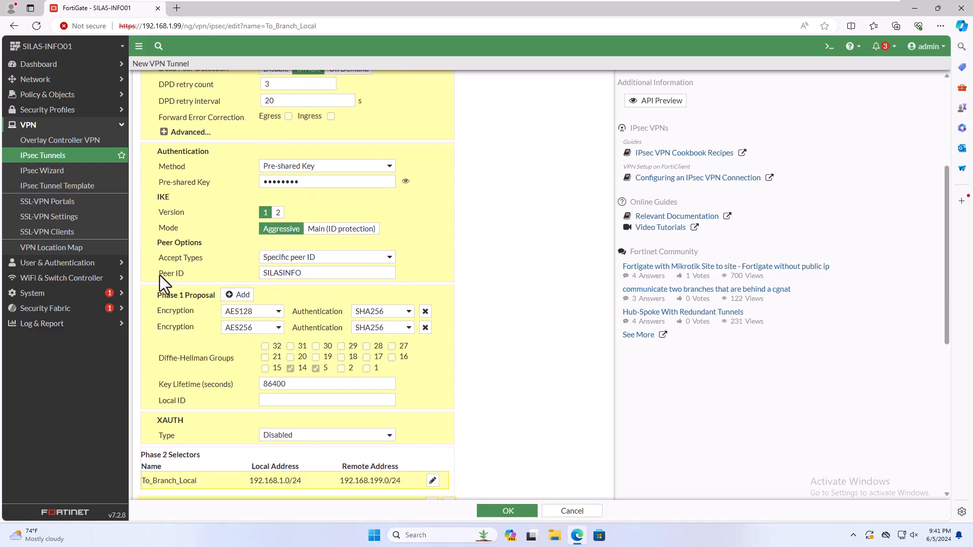
{"action": "left_click_drag", "start_coordinate": [184, 275], "coordinate": [187, 274]}
{"action": "scroll", "coordinate": [466, 280], "scroll_direction": "down", "scroll_amount": 1}
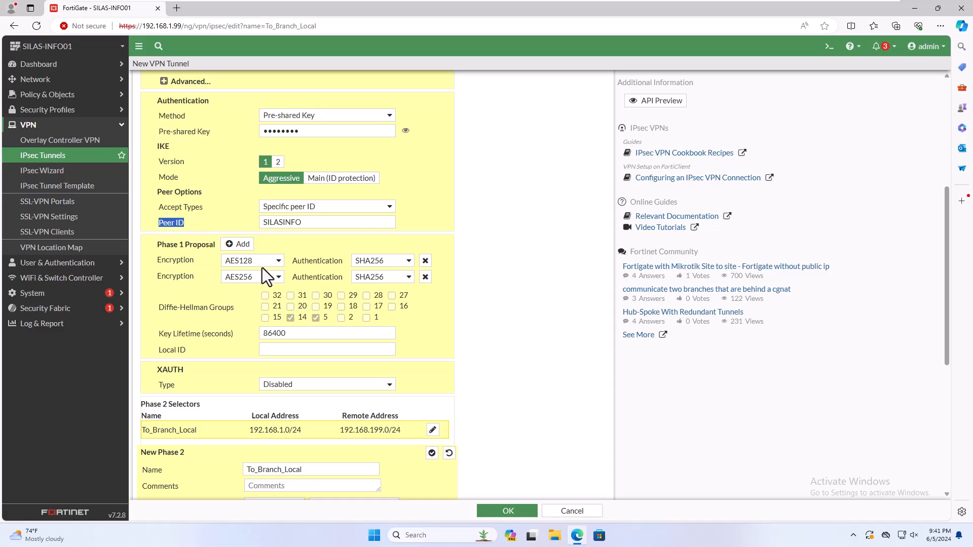
{"action": "scroll", "coordinate": [461, 286], "scroll_direction": "down", "scroll_amount": 2}
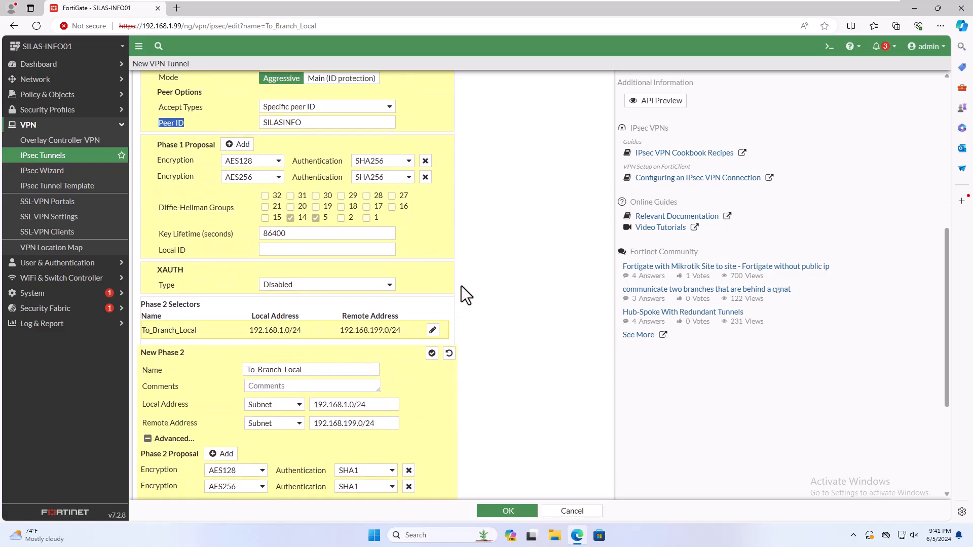
{"action": "left_click_drag", "start_coordinate": [250, 315], "coordinate": [391, 314]}
{"action": "left_click", "coordinate": [388, 435]}
{"action": "scroll", "coordinate": [388, 436], "scroll_direction": "down", "scroll_amount": 2}
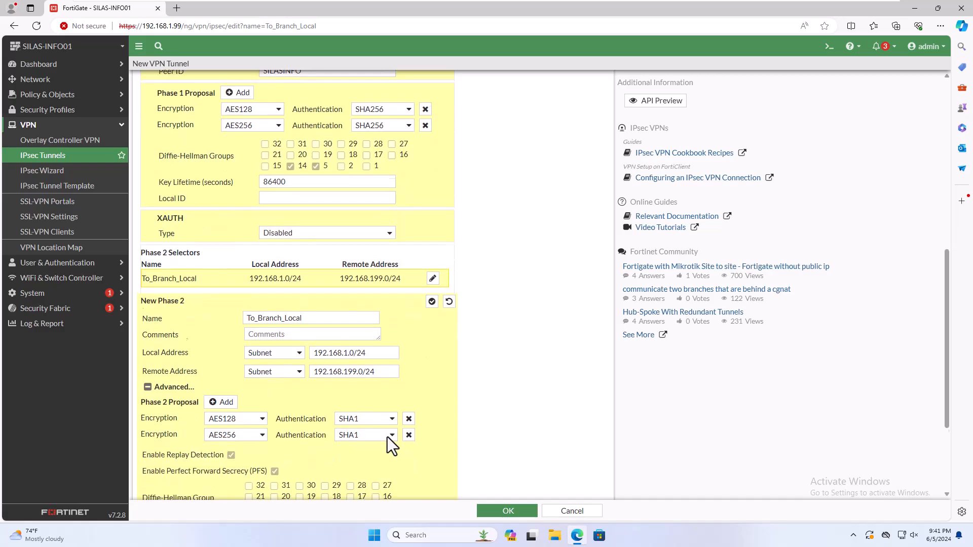
{"action": "double_click", "coordinate": [137, 383]}
{"action": "left_click", "coordinate": [194, 392]}
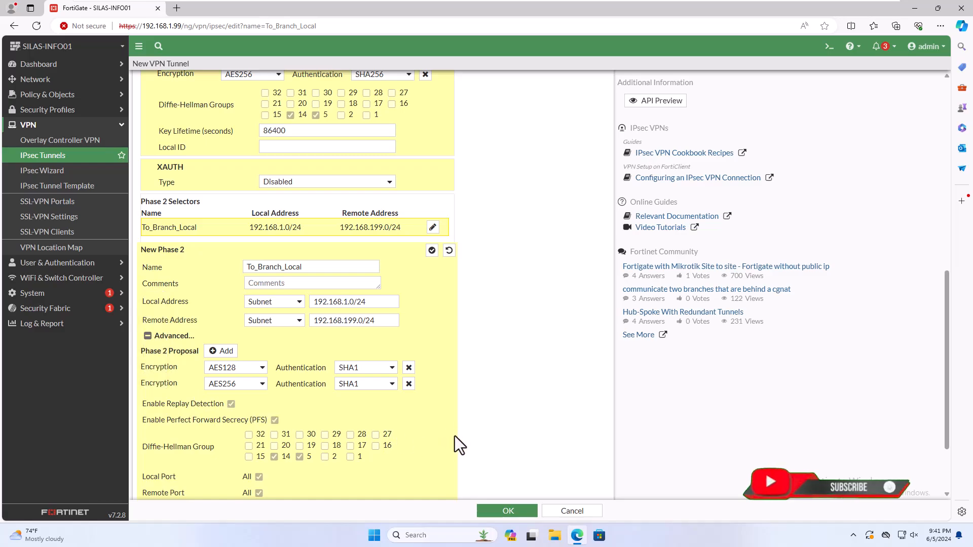
{"action": "scroll", "coordinate": [445, 453], "scroll_direction": "down", "scroll_amount": 1}
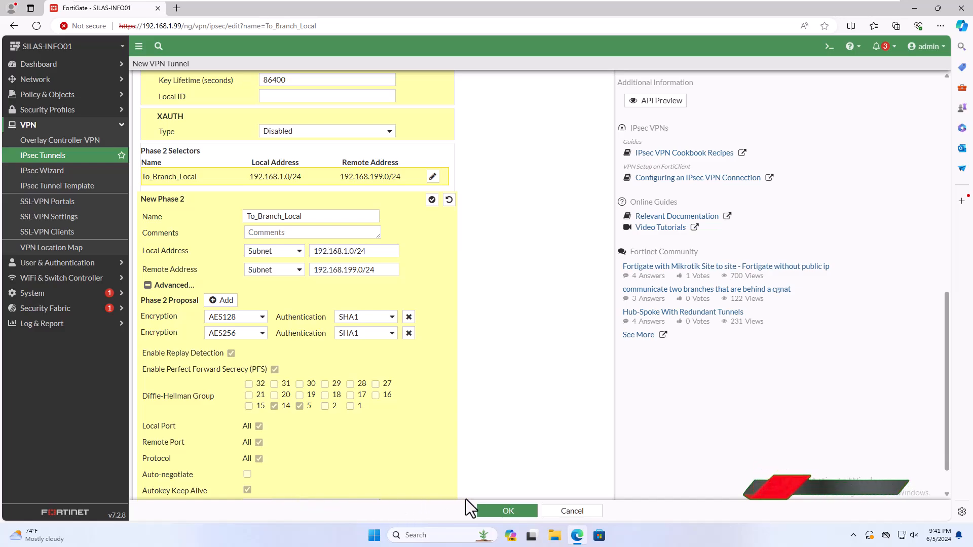
{"action": "left_click", "coordinate": [497, 513]}
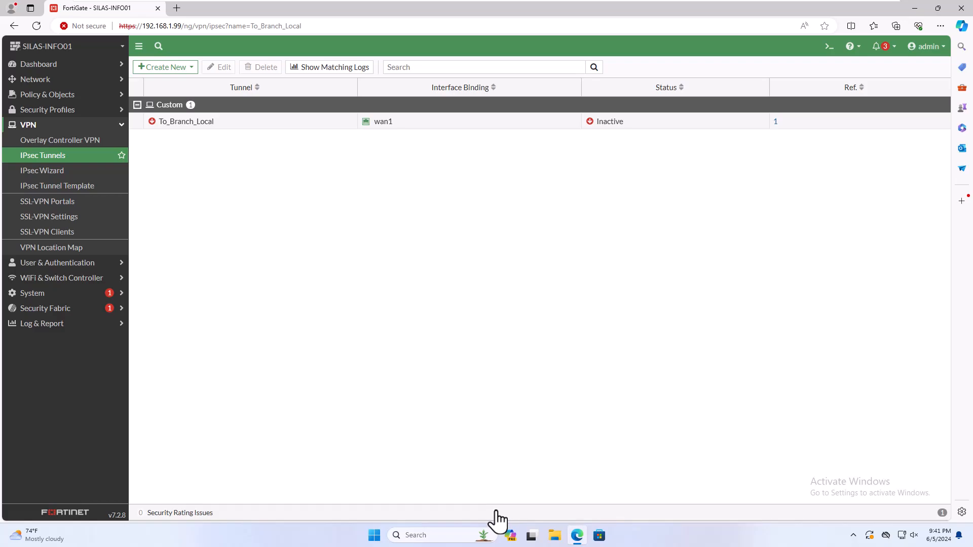
Open Policy & Objects > Addresses
{"action": "left_click", "coordinate": [59, 97]}
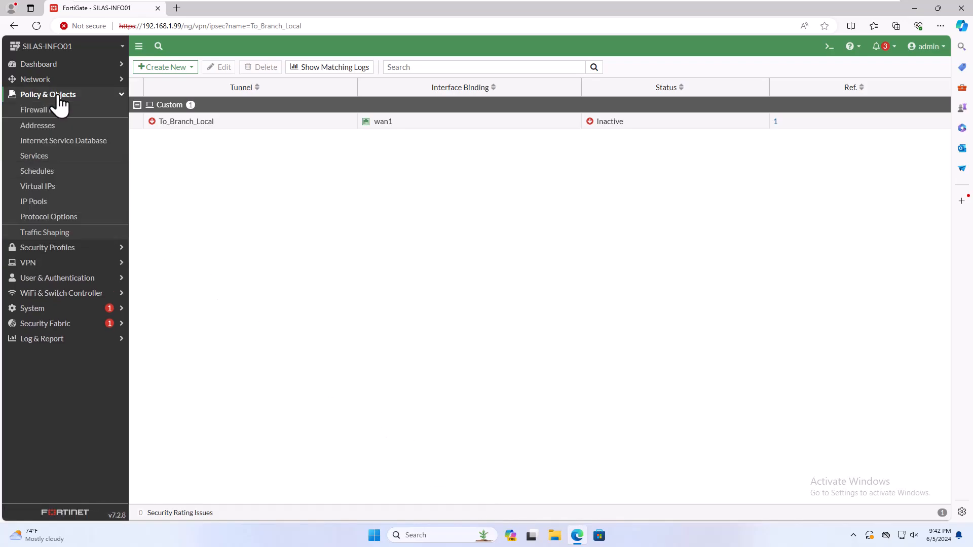
{"action": "left_click", "coordinate": [44, 134]}
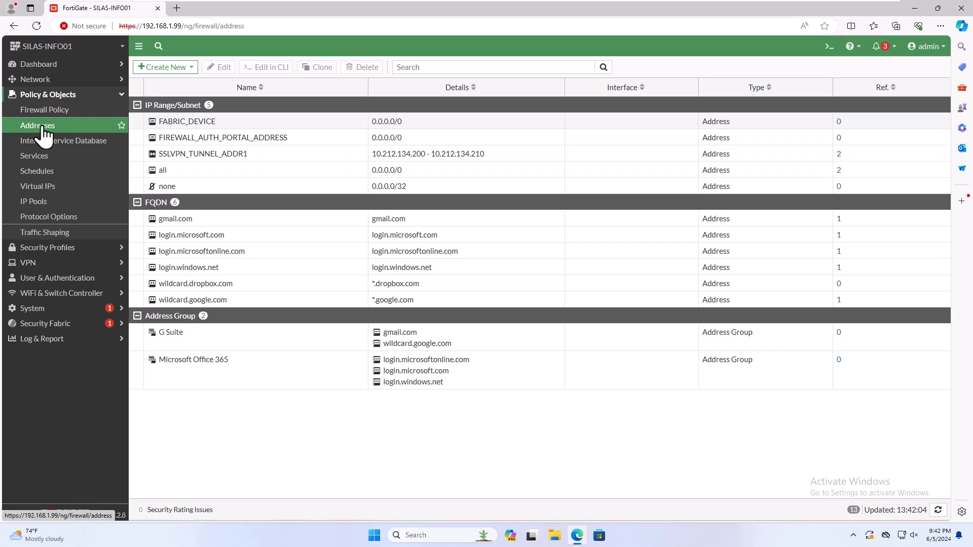
Create and save address Head_Office_Internal for subnet 192.168.1.0/24
{"action": "left_click", "coordinate": [172, 69]}
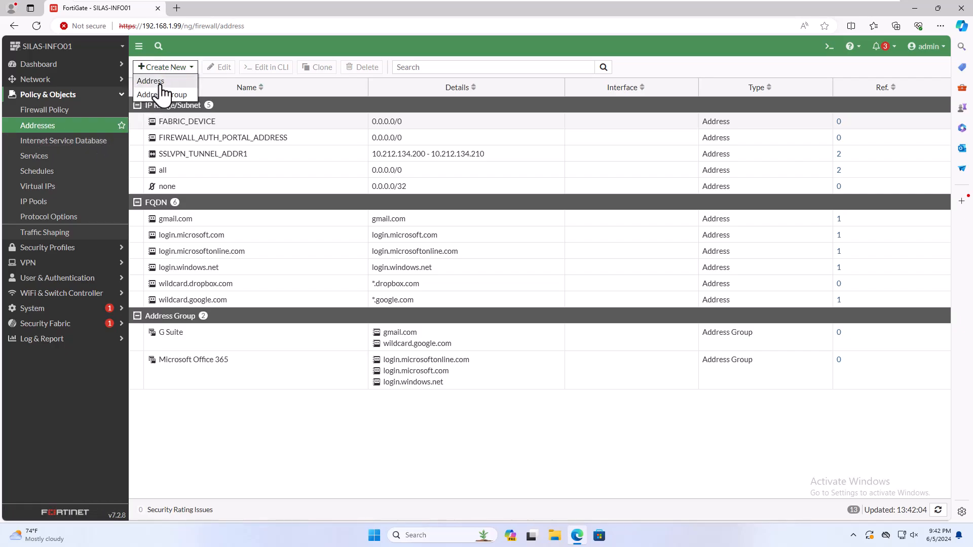
{"action": "left_click", "coordinate": [161, 84]}
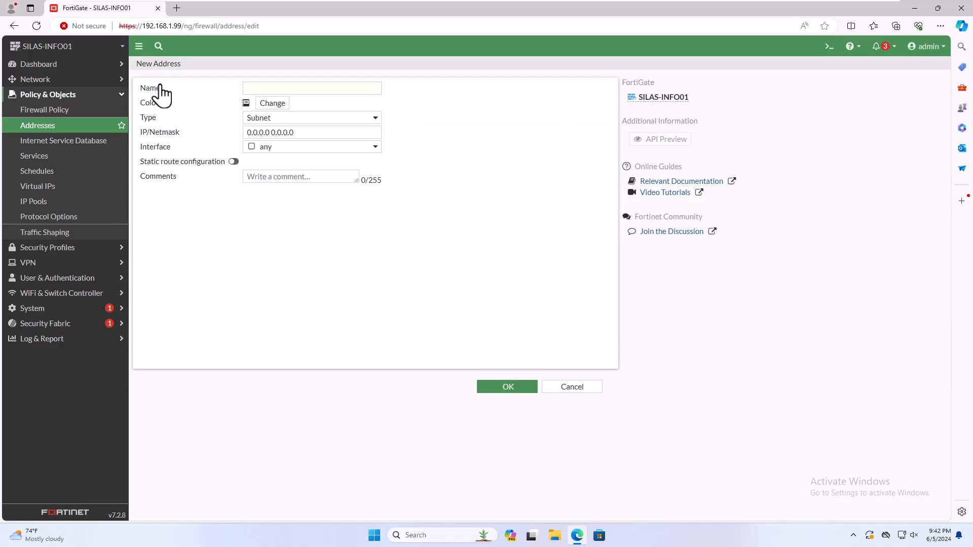
{"action": "left_click", "coordinate": [256, 88]}
{"action": "type", "text": "Head_Office_Internal"}
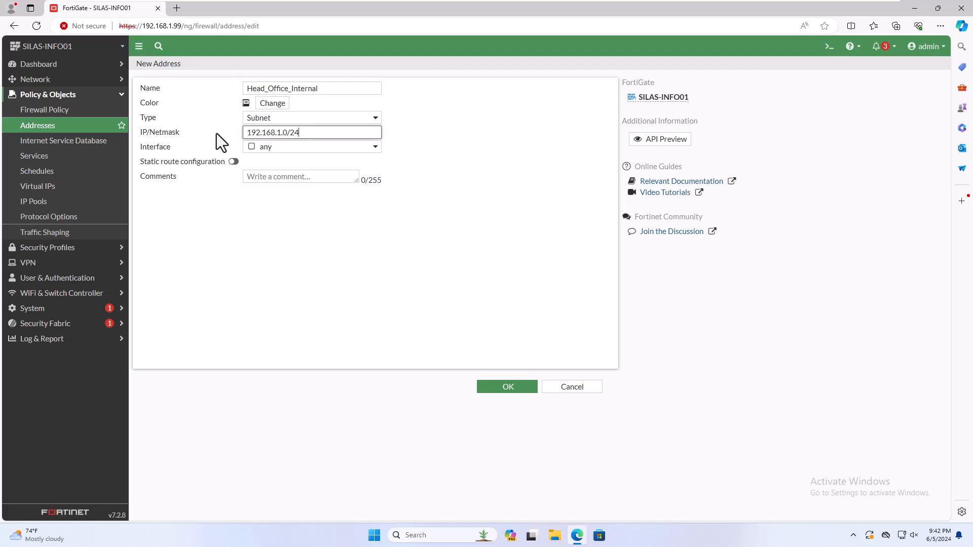
{"action": "left_click", "coordinate": [509, 388]}
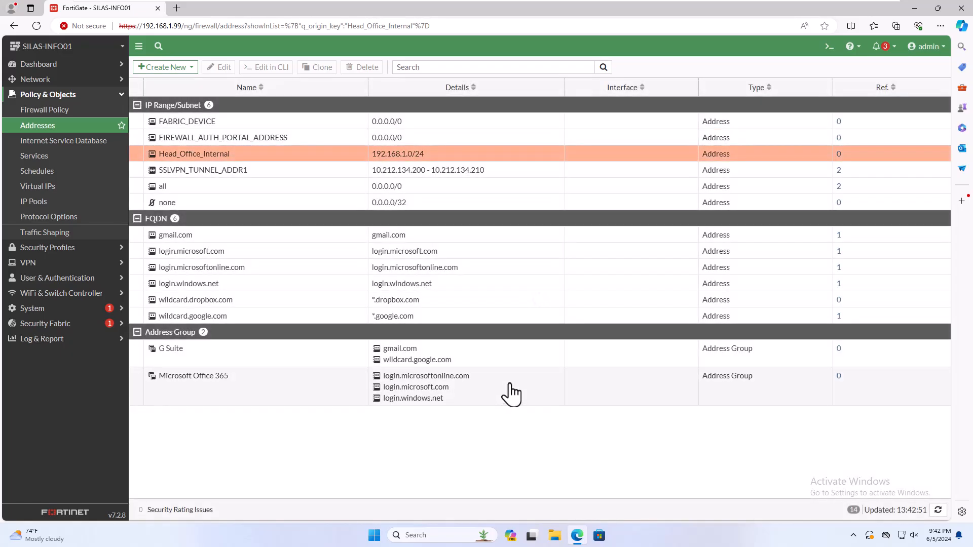
{"action": "left_click", "coordinate": [168, 71]}
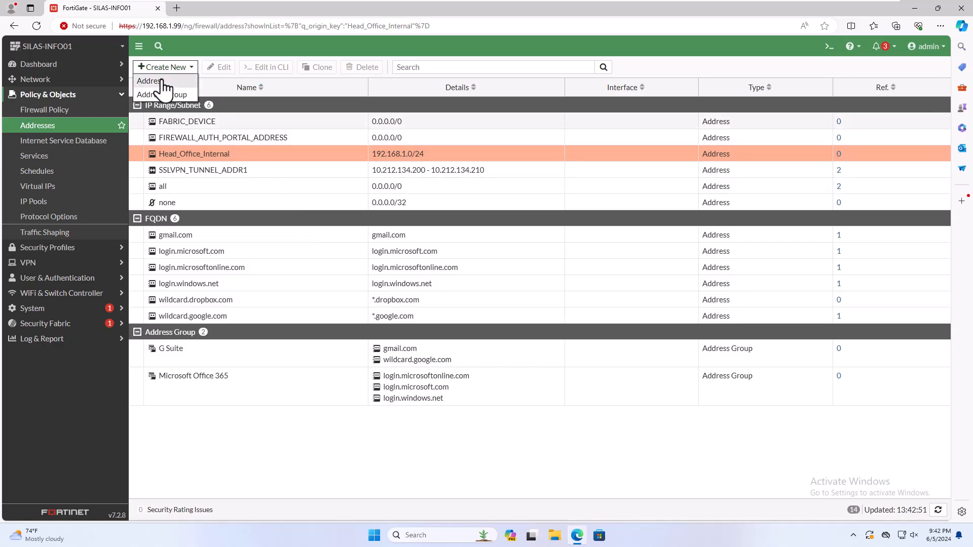
{"action": "left_click", "coordinate": [163, 82]}
{"action": "left_click", "coordinate": [263, 87]}
{"action": "type", "text": "Branch_Office_Internal"}
{"action": "triple_click", "coordinate": [307, 133]}
{"action": "type", "text": "192.168.199.0/24"}
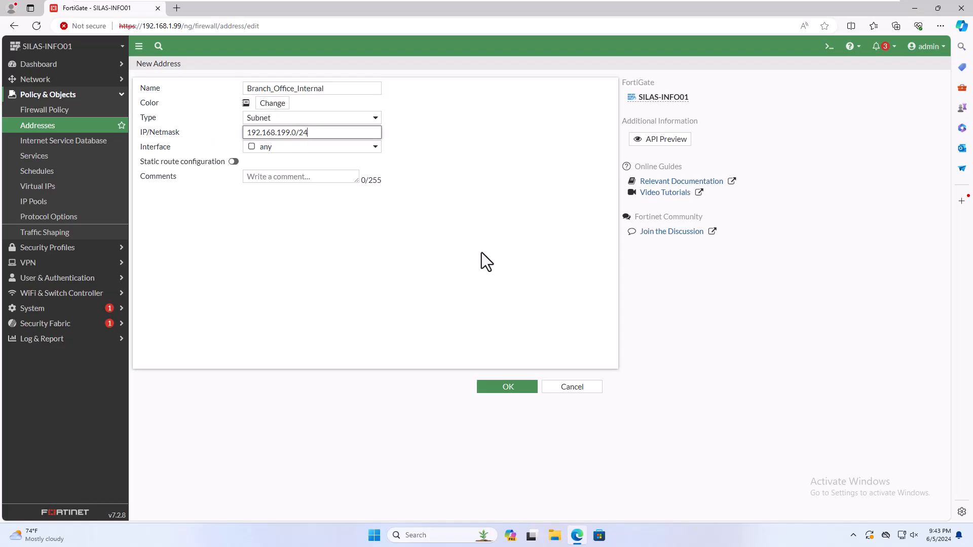
{"action": "left_click", "coordinate": [508, 387]}
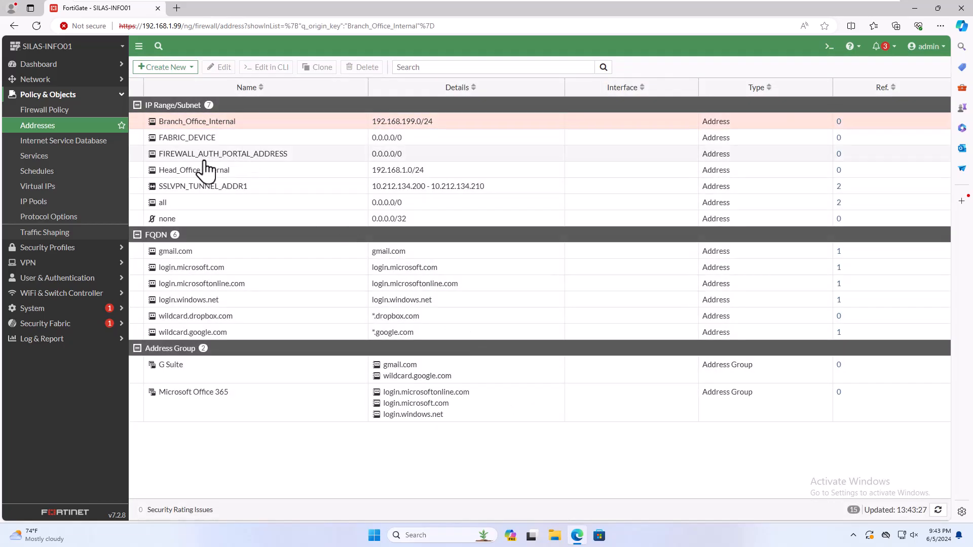
{"action": "left_click", "coordinate": [200, 170]}
{"action": "left_click", "coordinate": [220, 127]}
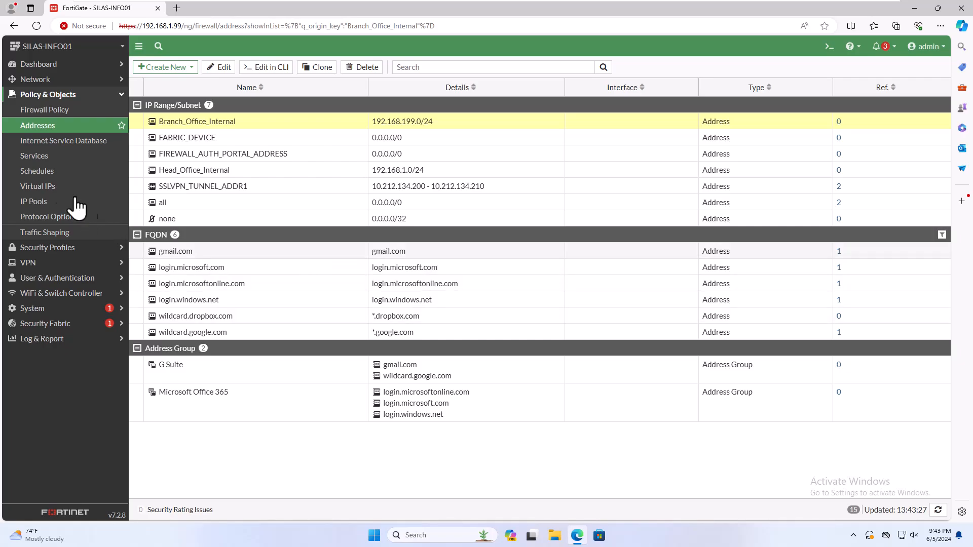
Open the Firewall Policy list under Policy & Objects and start a new policy
{"action": "left_click", "coordinate": [48, 97]}
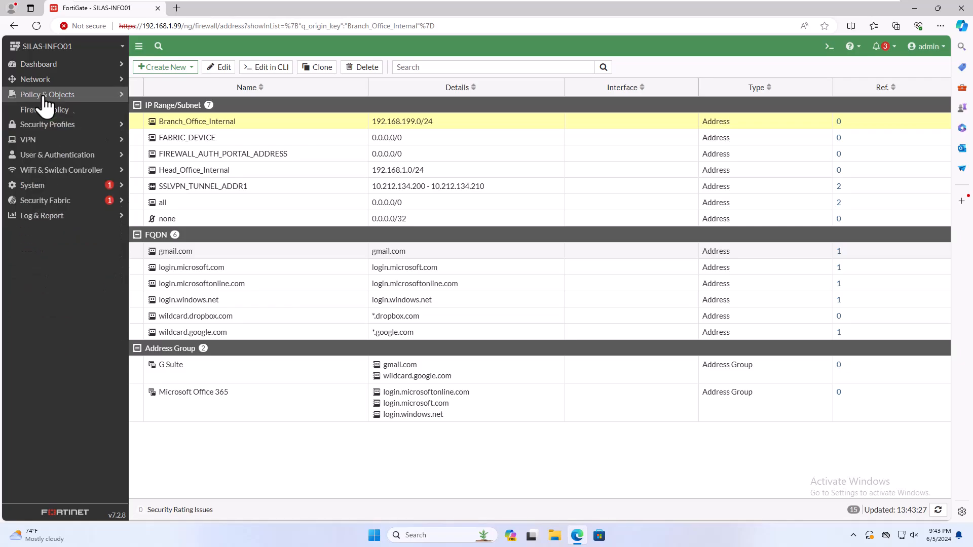
{"action": "left_click", "coordinate": [47, 100]}
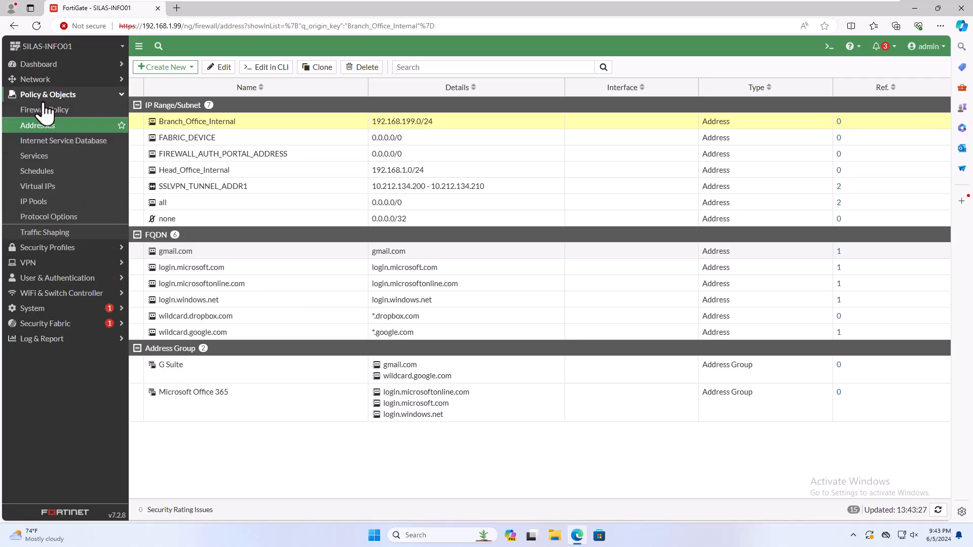
{"action": "left_click", "coordinate": [45, 110]}
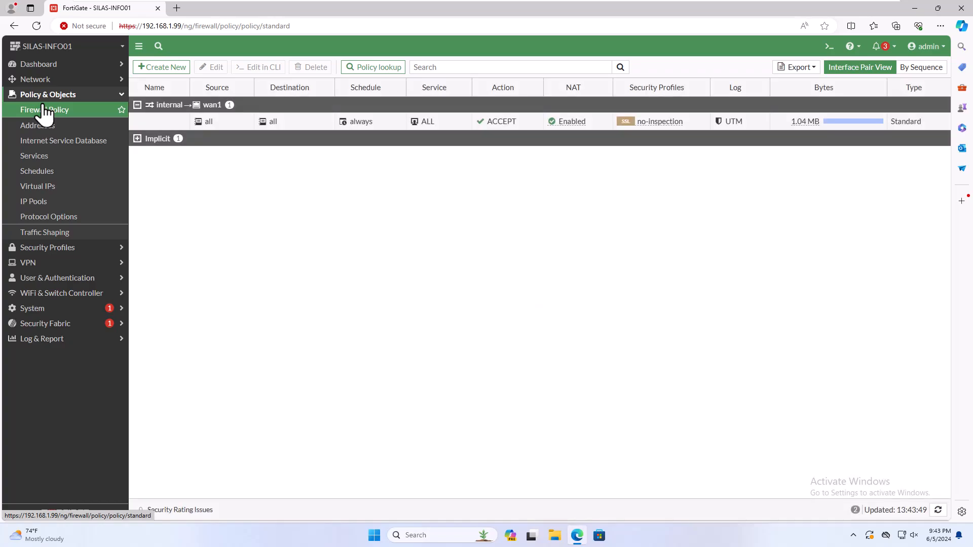
{"action": "left_click", "coordinate": [154, 71]}
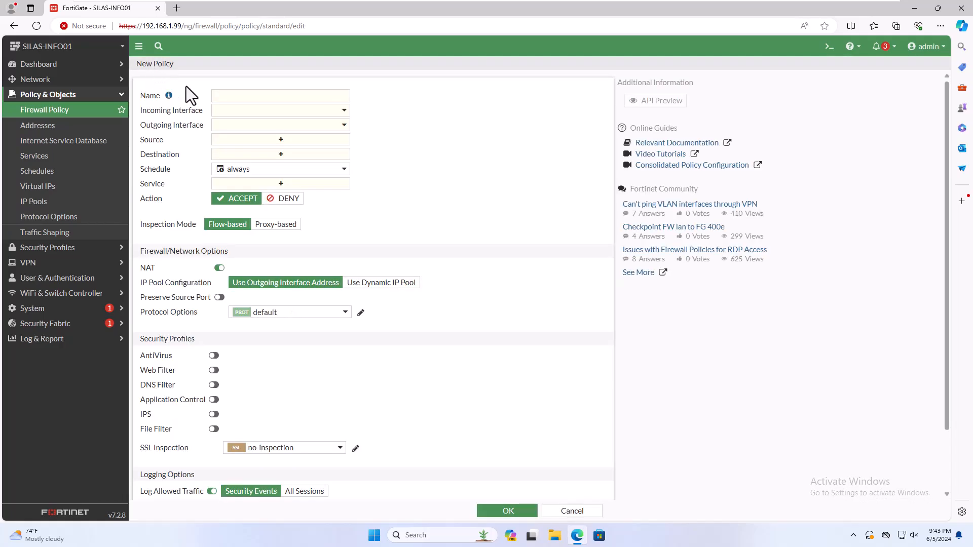
Name the policy Head_Off_To_Branch, running from the internal interface out to the To_Branch_Local tunnel
{"action": "left_click", "coordinate": [222, 96]}
{"action": "type", "text": "Head_Off_To_Branch"}
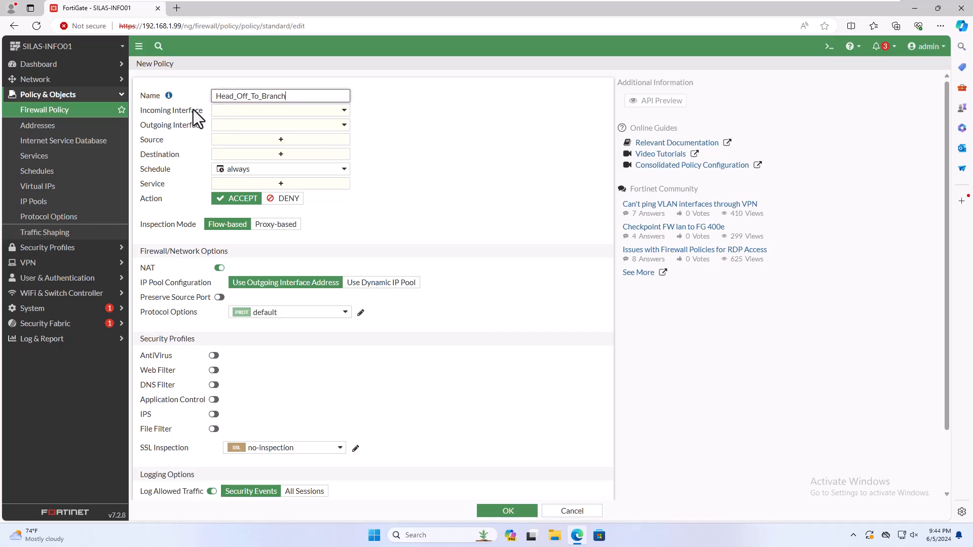
{"action": "left_click", "coordinate": [231, 111]}
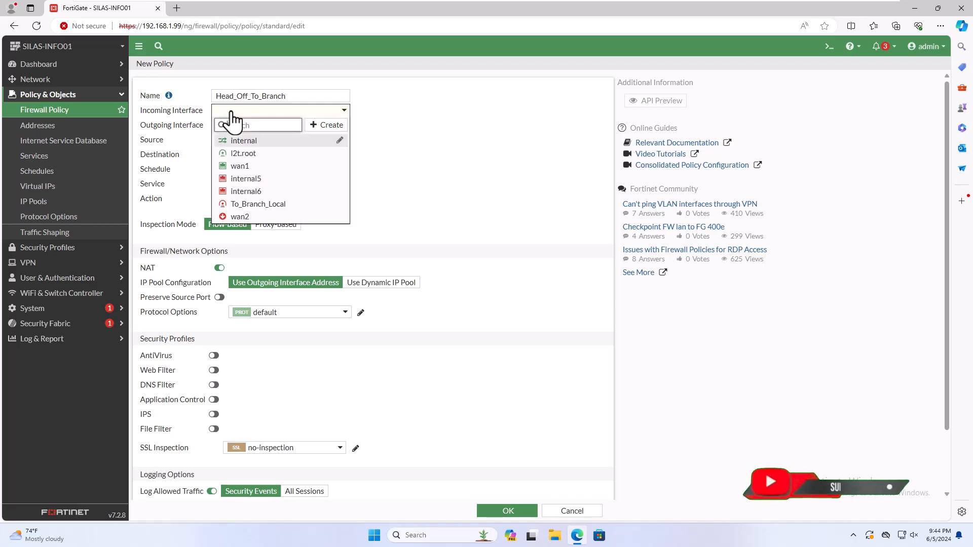
{"action": "left_click", "coordinate": [245, 142]}
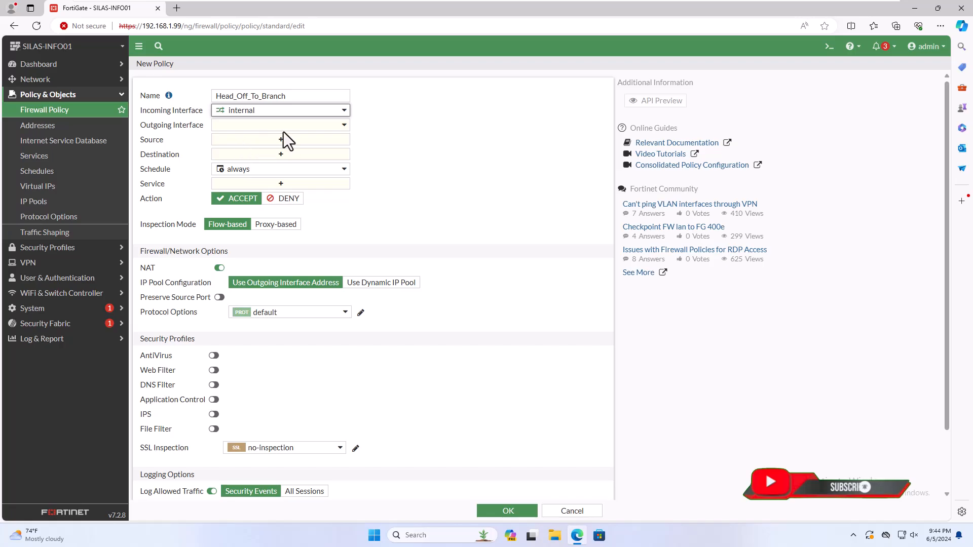
{"action": "left_click", "coordinate": [307, 126]}
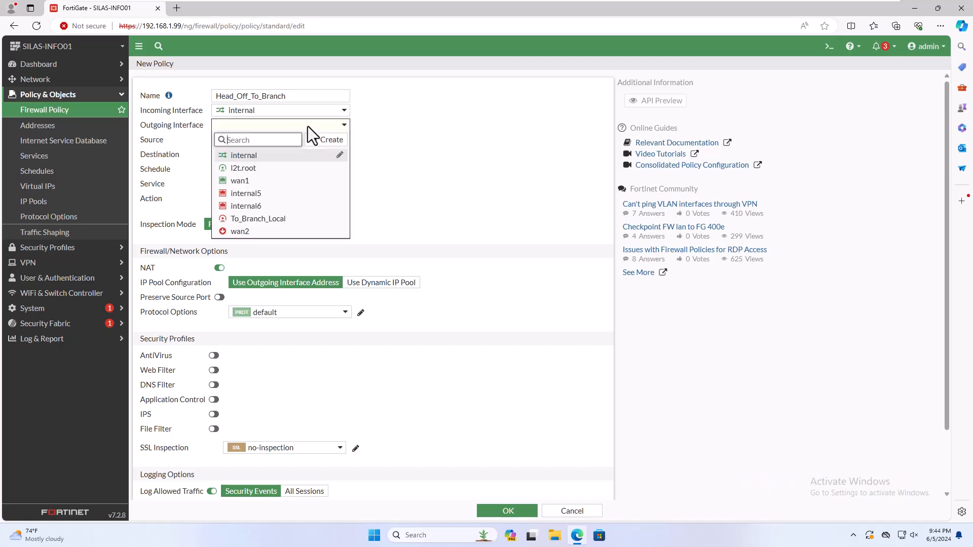
{"action": "left_click", "coordinate": [264, 223]}
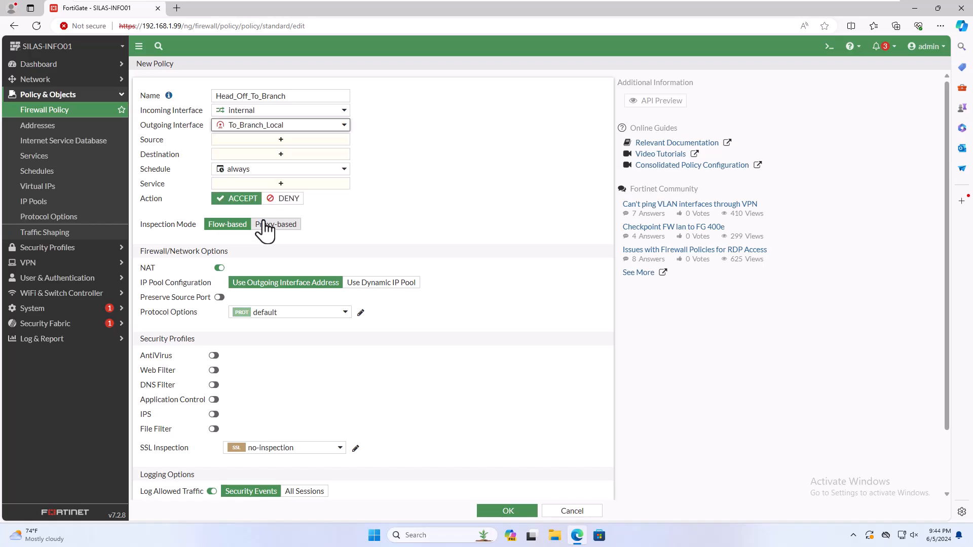
{"action": "left_click", "coordinate": [319, 144]}
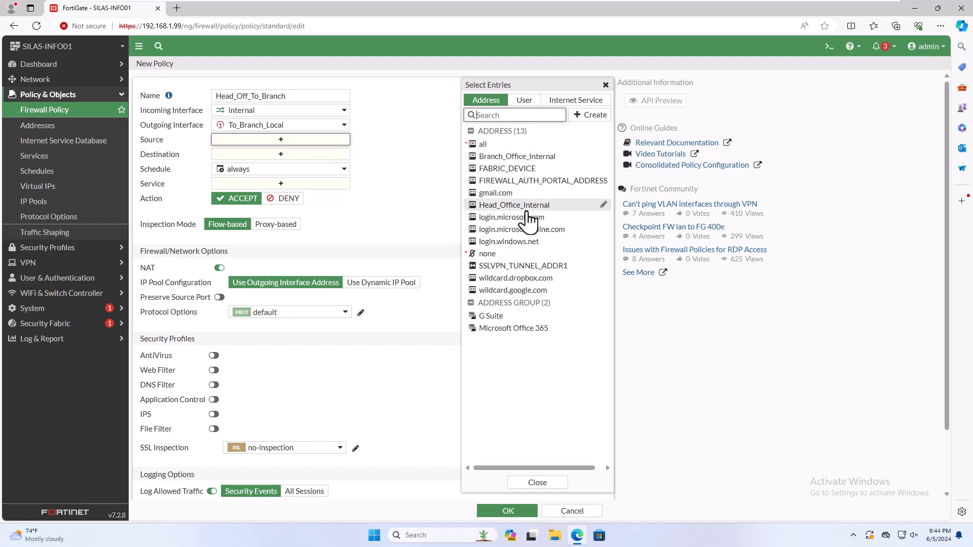
Set the policy source to Head_Office_Internal and the destination to Branch_Office_Internal
{"action": "mouse_move", "coordinate": [528, 218]}
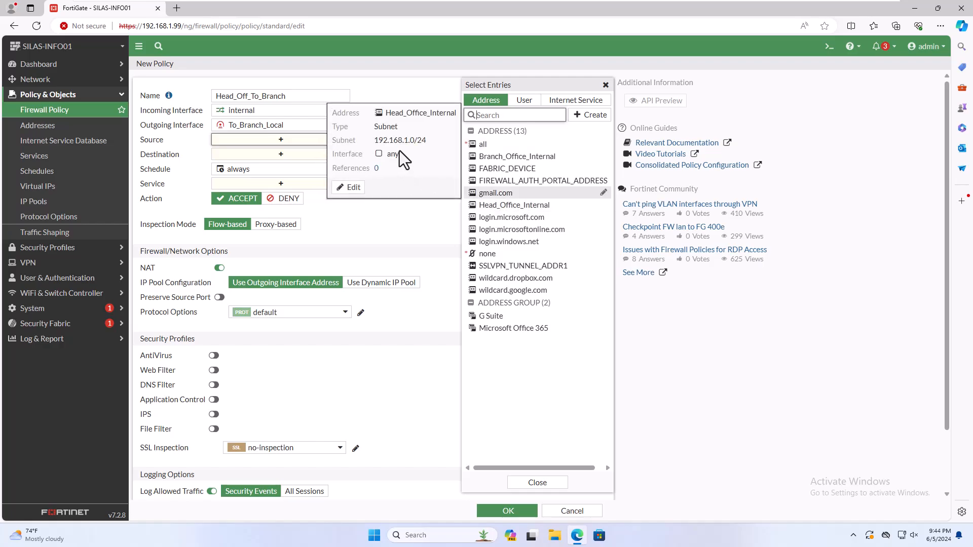
{"action": "left_click_drag", "start_coordinate": [376, 141], "coordinate": [426, 140]}
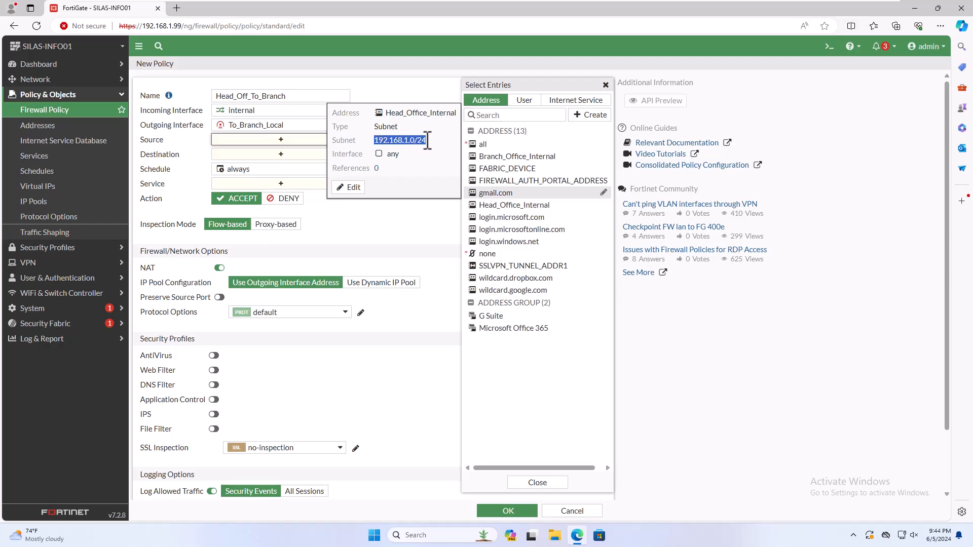
{"action": "left_click", "coordinate": [522, 205]}
{"action": "left_click", "coordinate": [327, 165]}
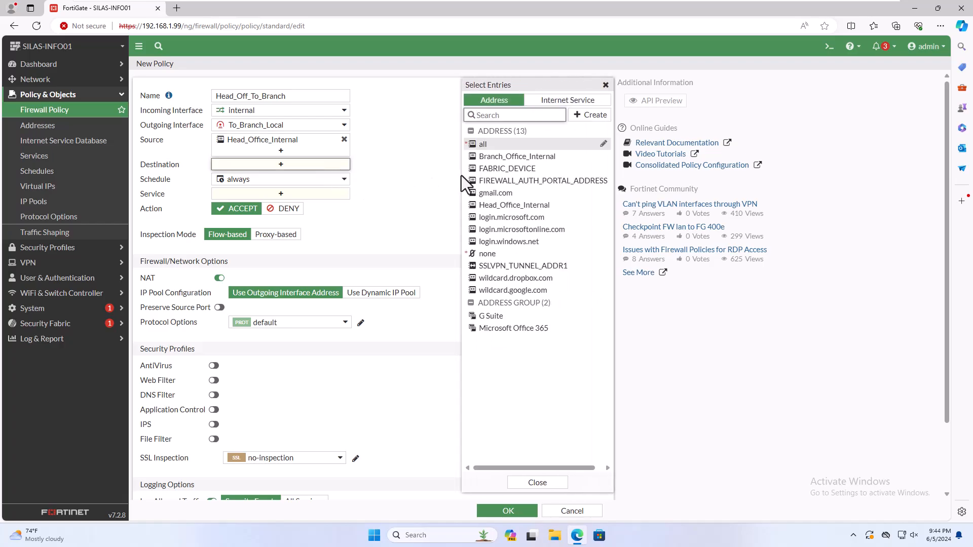
{"action": "mouse_move", "coordinate": [550, 170]}
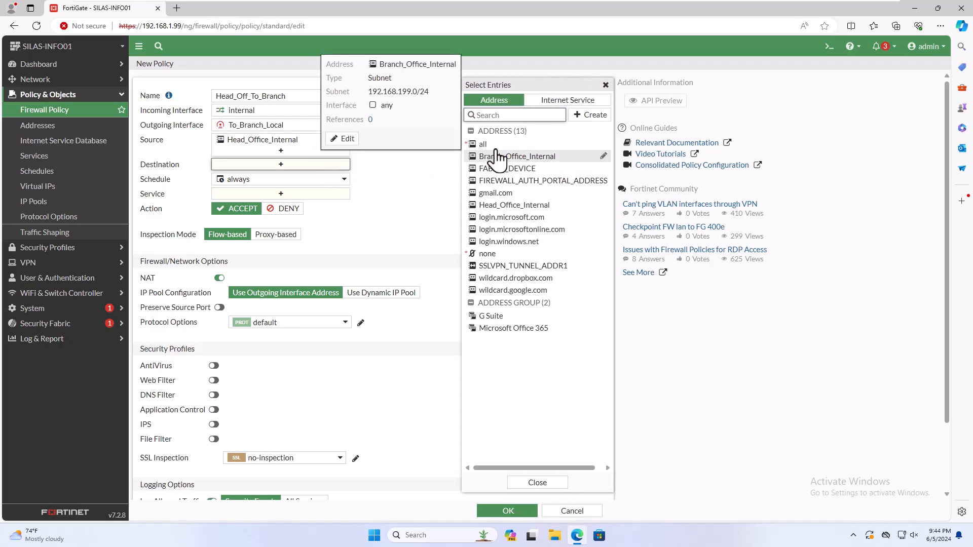
{"action": "left_click_drag", "start_coordinate": [372, 91], "coordinate": [430, 92]}
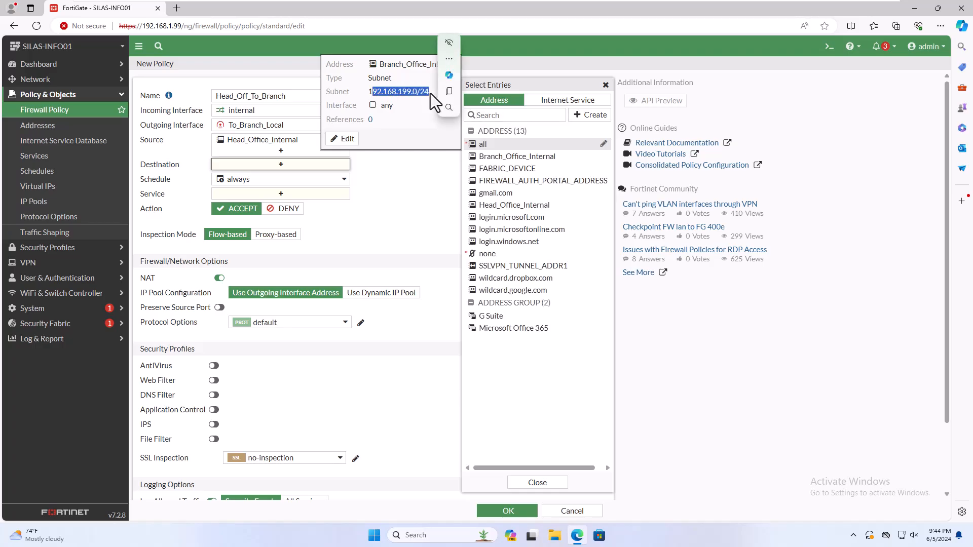
{"action": "left_click", "coordinate": [502, 158]}
Allow ALL services, disable NAT, and save the Head_Off_To_Branch policy
{"action": "left_click", "coordinate": [308, 207]}
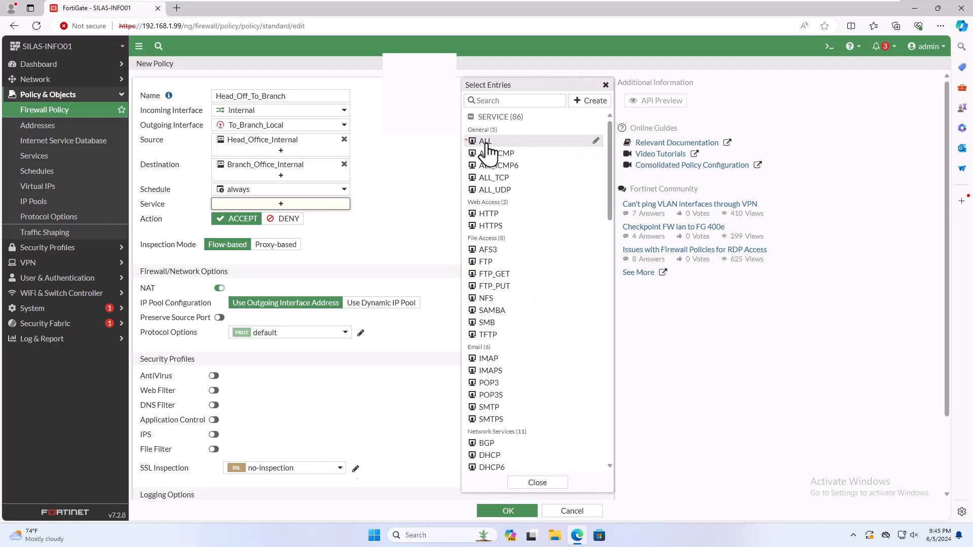
{"action": "left_click", "coordinate": [485, 142]}
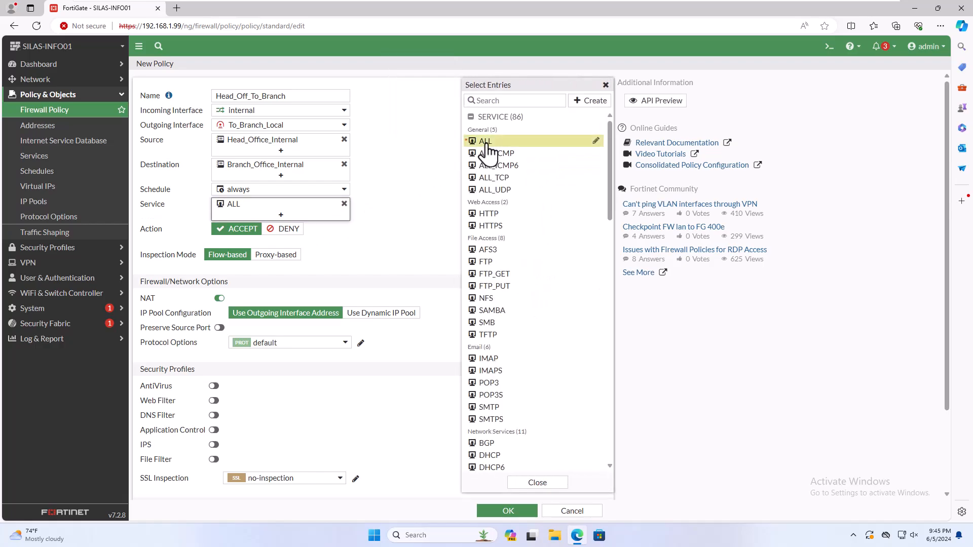
{"action": "left_click", "coordinate": [219, 298]}
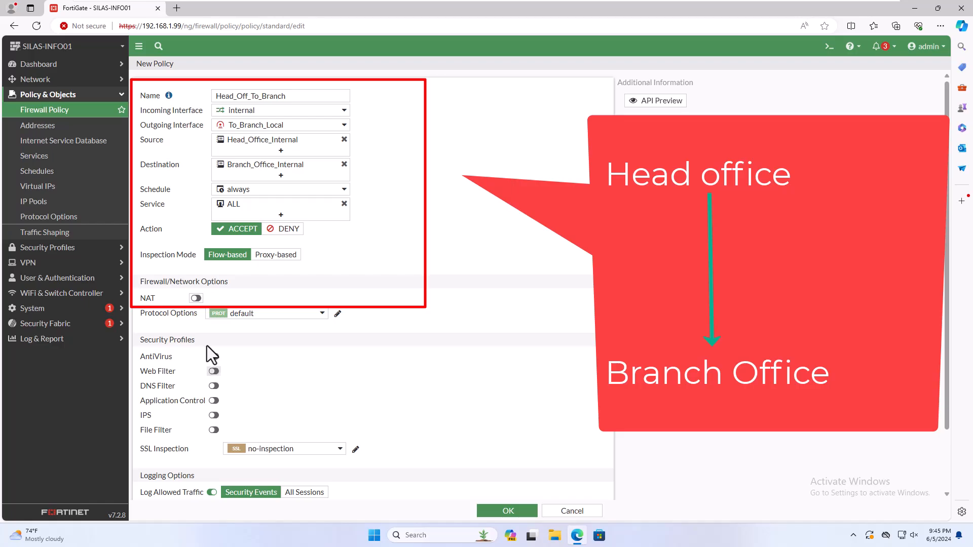
{"action": "left_click_drag", "start_coordinate": [207, 344], "coordinate": [223, 409]}
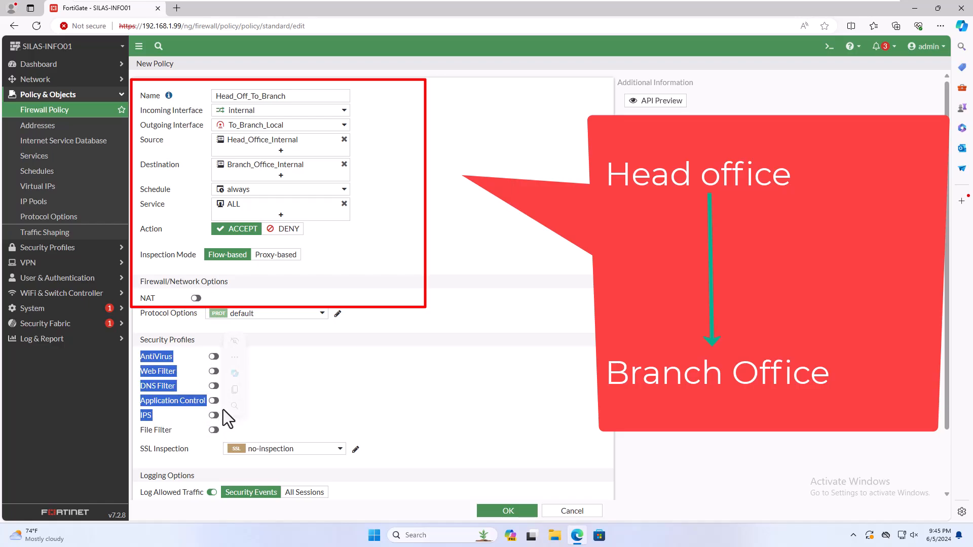
{"action": "left_click", "coordinate": [291, 391]}
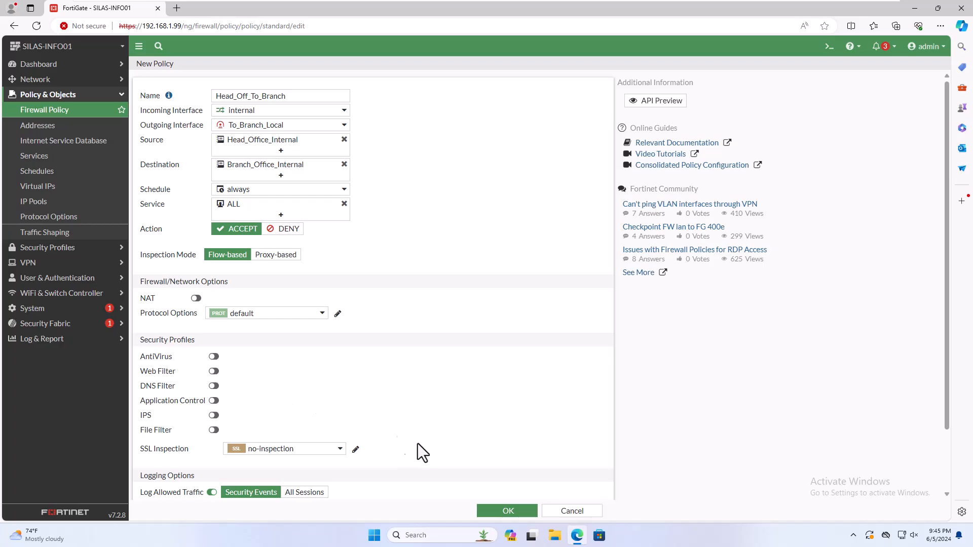
{"action": "left_click", "coordinate": [518, 510]}
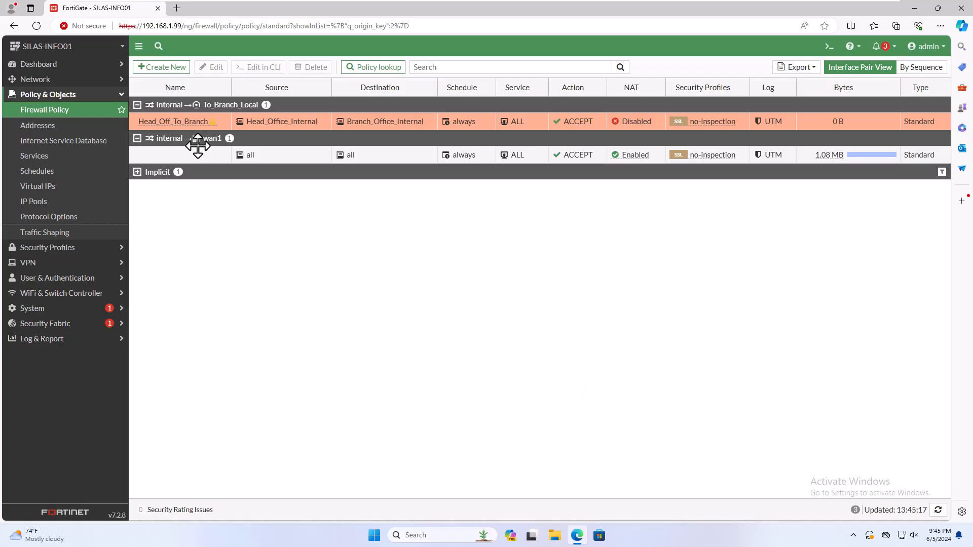
Start a new policy named Branch_To_Head_Off, from To_Branch_Local out to the internal interface
{"action": "left_click", "coordinate": [178, 68]}
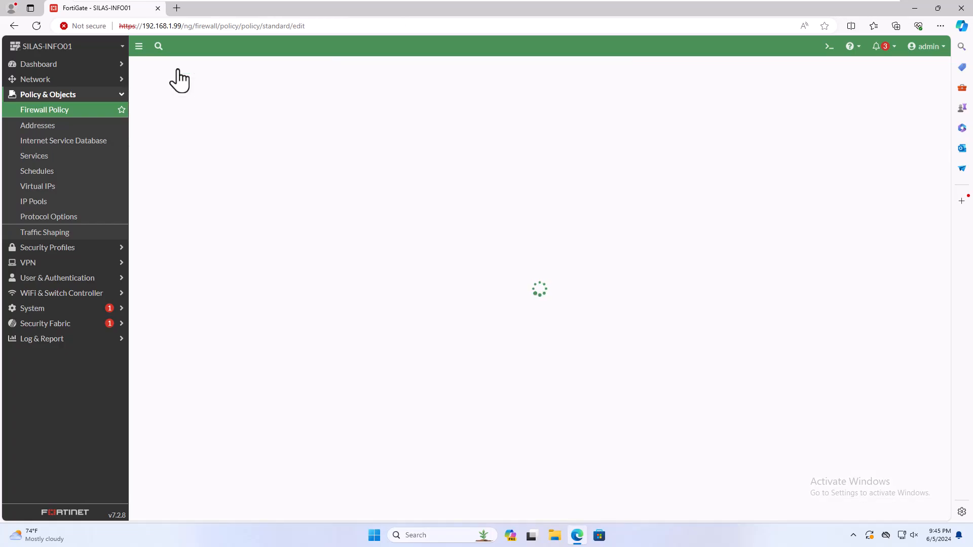
{"action": "left_click", "coordinate": [228, 96]}
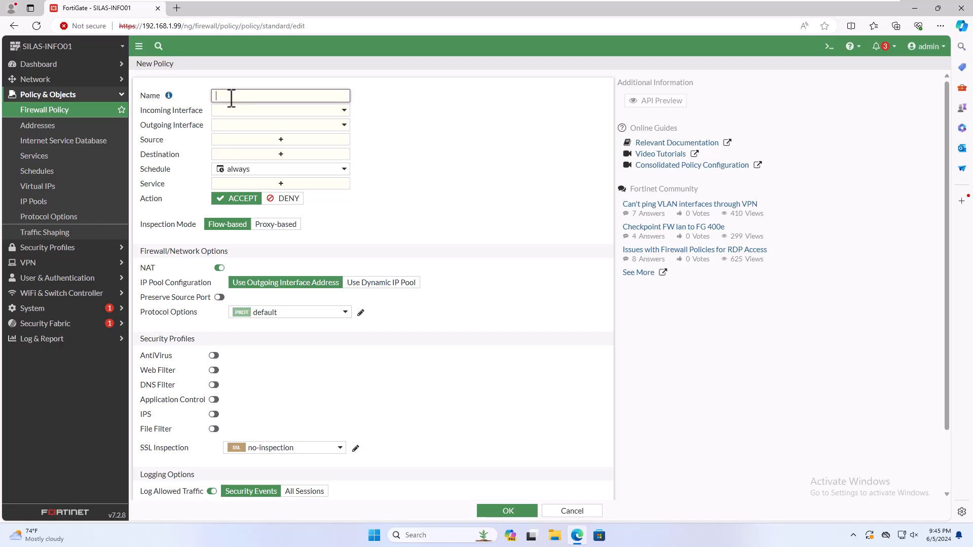
{"action": "type", "text": "Branch_To_Head_Off"}
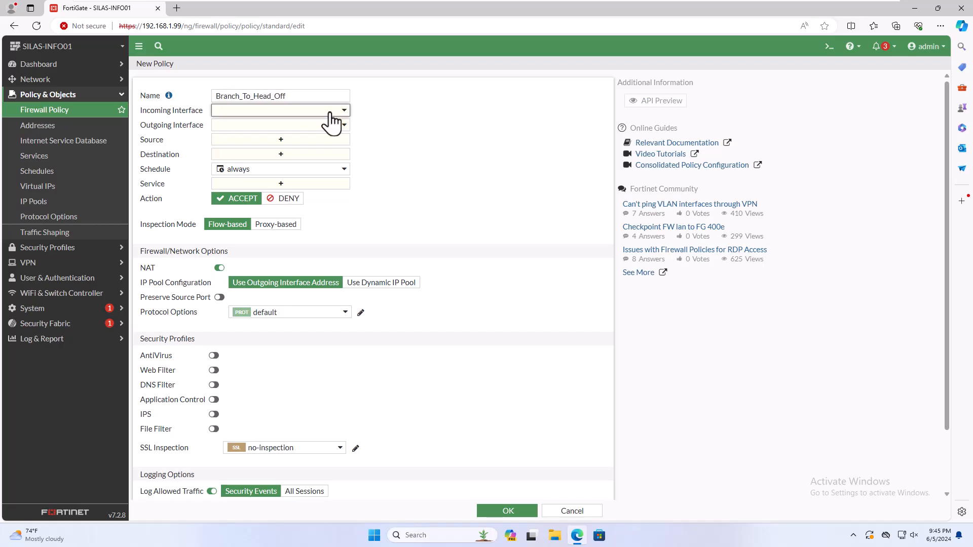
{"action": "left_click", "coordinate": [329, 116]}
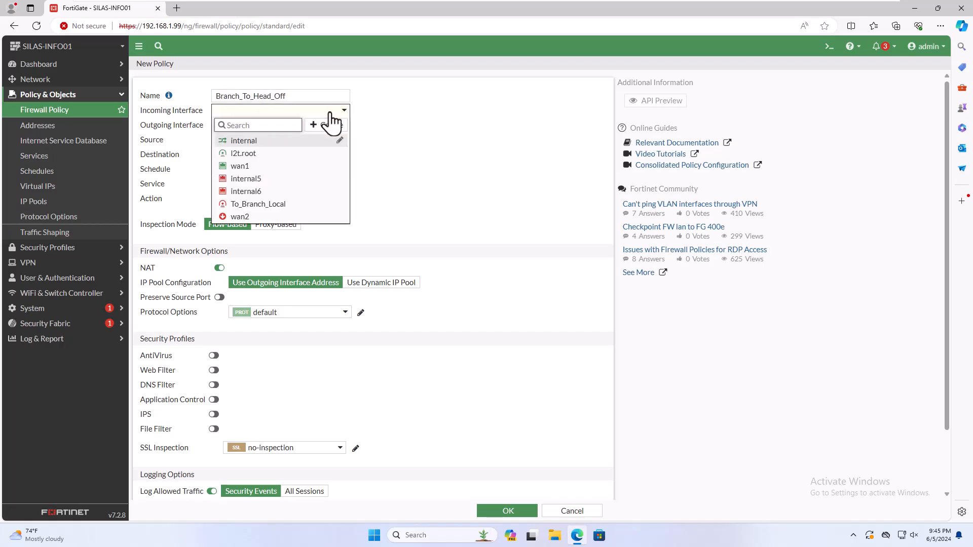
{"action": "left_click", "coordinate": [264, 205]}
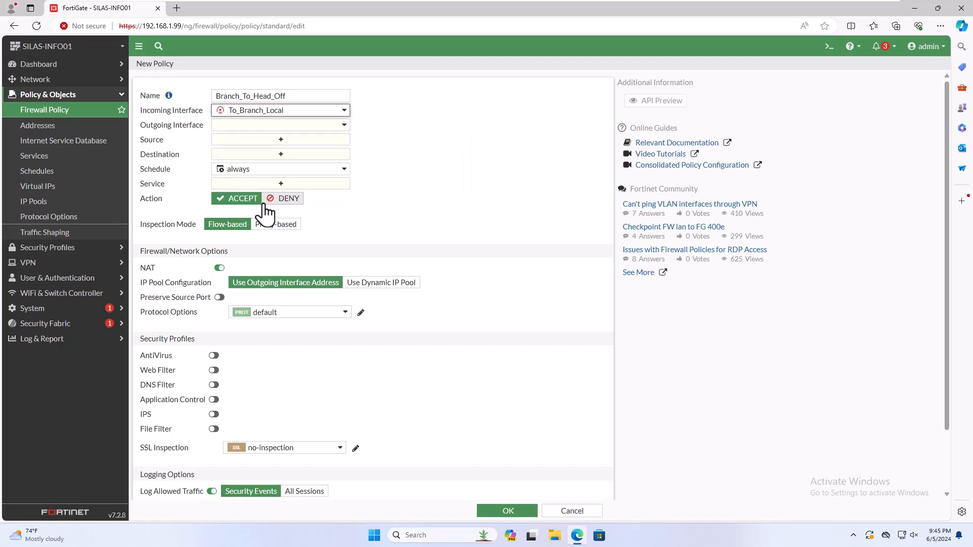
{"action": "left_click", "coordinate": [340, 125]}
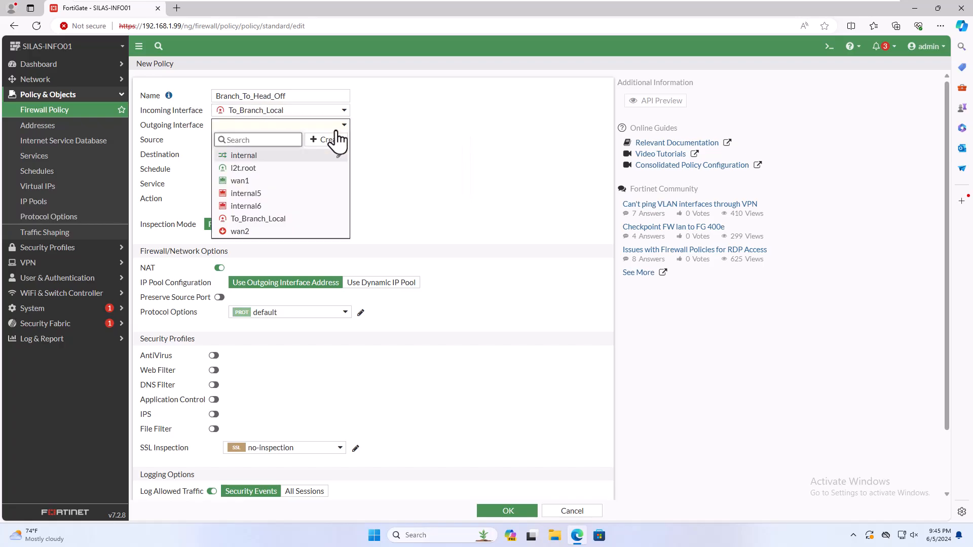
{"action": "left_click", "coordinate": [284, 157]}
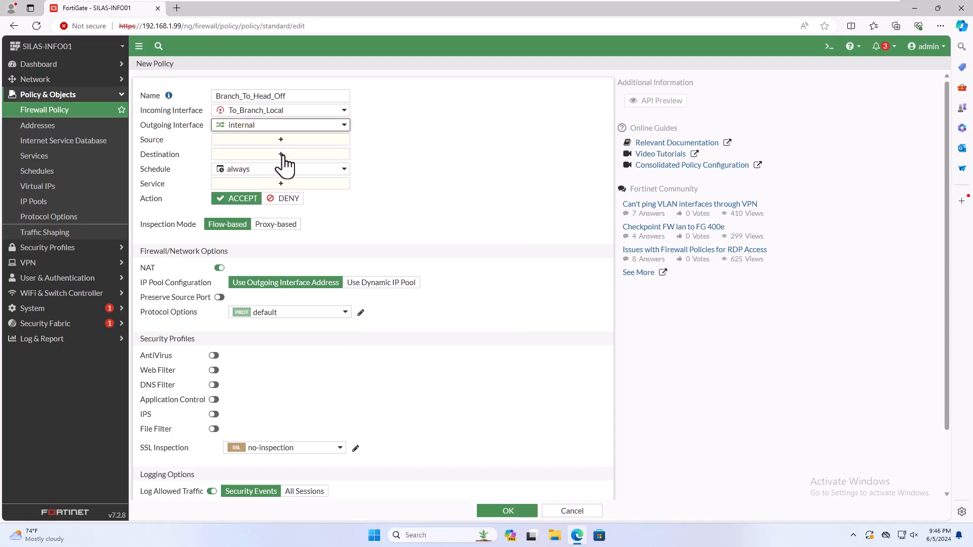
Set source Branch_Office_Internal, destination Head_Office_Internal, ALL services, and NAT off, then save the policy
{"action": "left_click", "coordinate": [290, 141]}
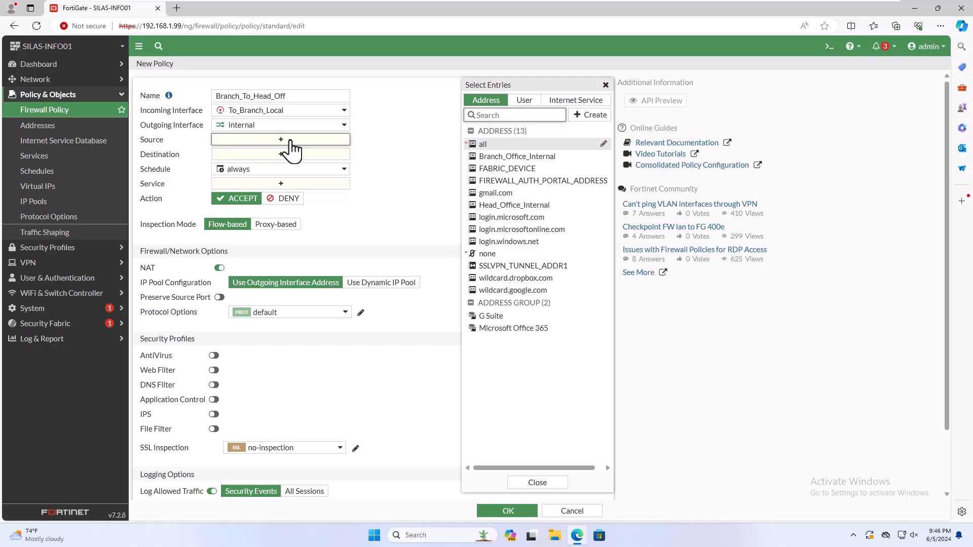
{"action": "mouse_move", "coordinate": [513, 209]}
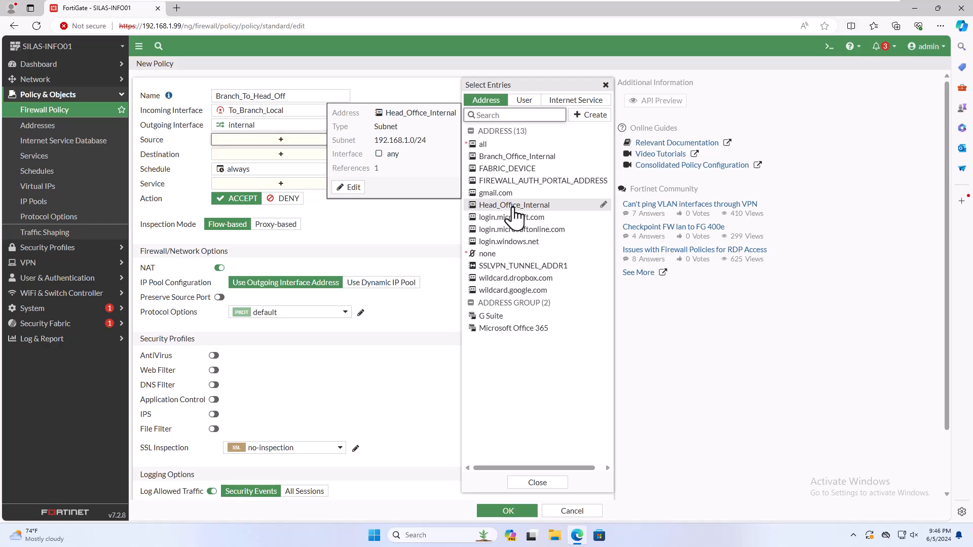
{"action": "mouse_move", "coordinate": [527, 162]}
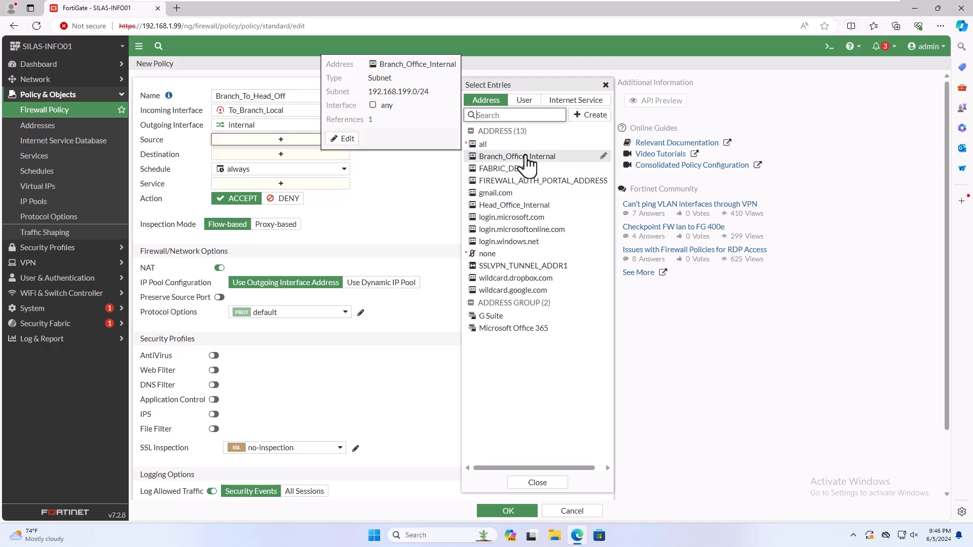
{"action": "left_click", "coordinate": [526, 159]}
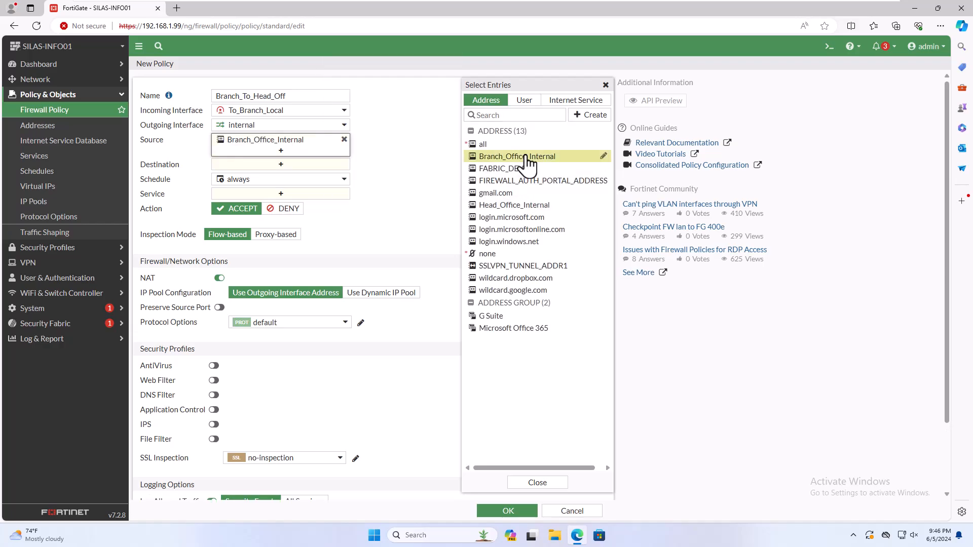
{"action": "left_click", "coordinate": [332, 165]}
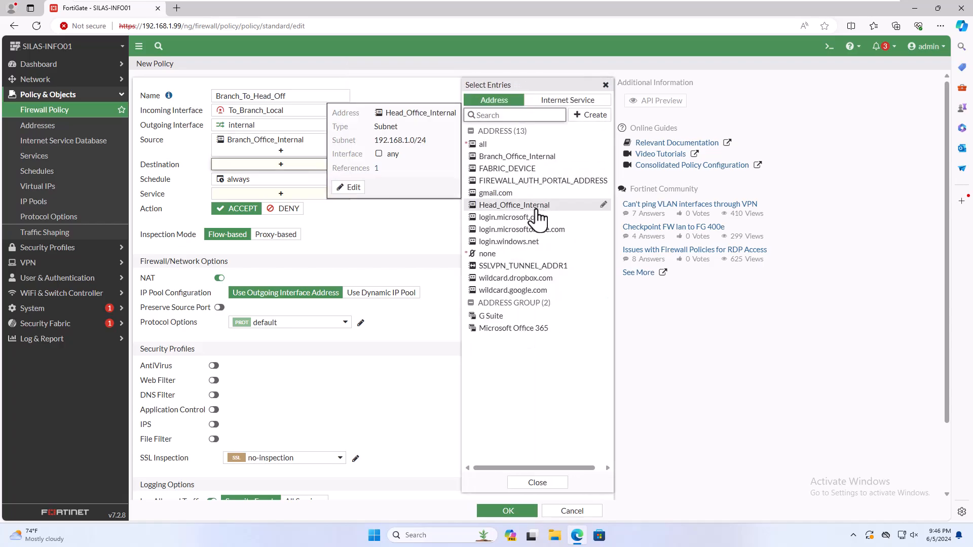
{"action": "left_click", "coordinate": [537, 205]}
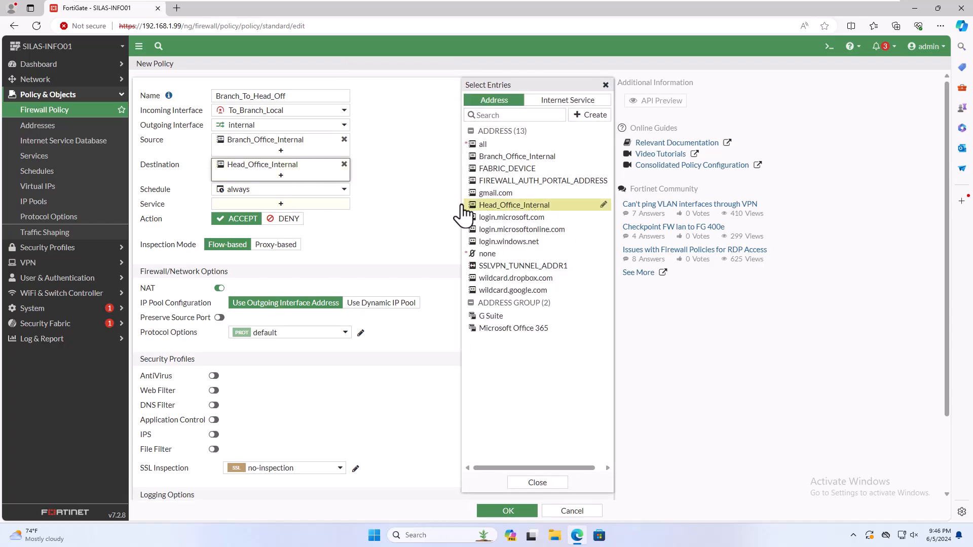
{"action": "left_click", "coordinate": [304, 204]}
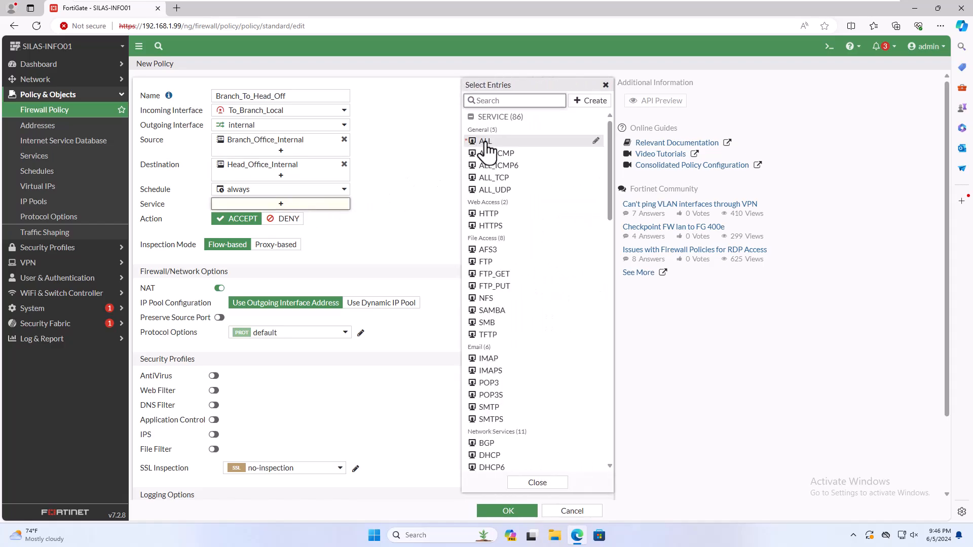
{"action": "left_click", "coordinate": [485, 142]}
{"action": "left_click", "coordinate": [219, 298]}
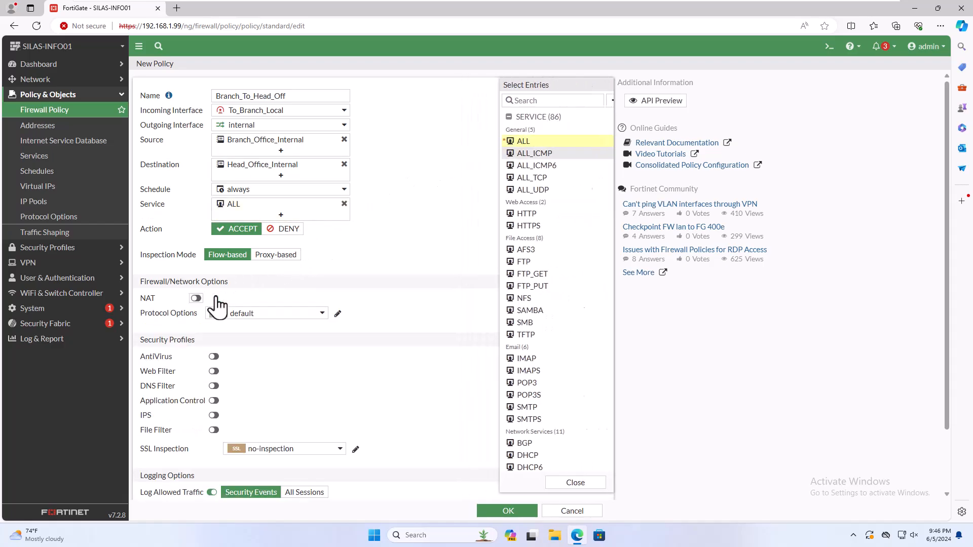
{"action": "left_click", "coordinate": [520, 513]}
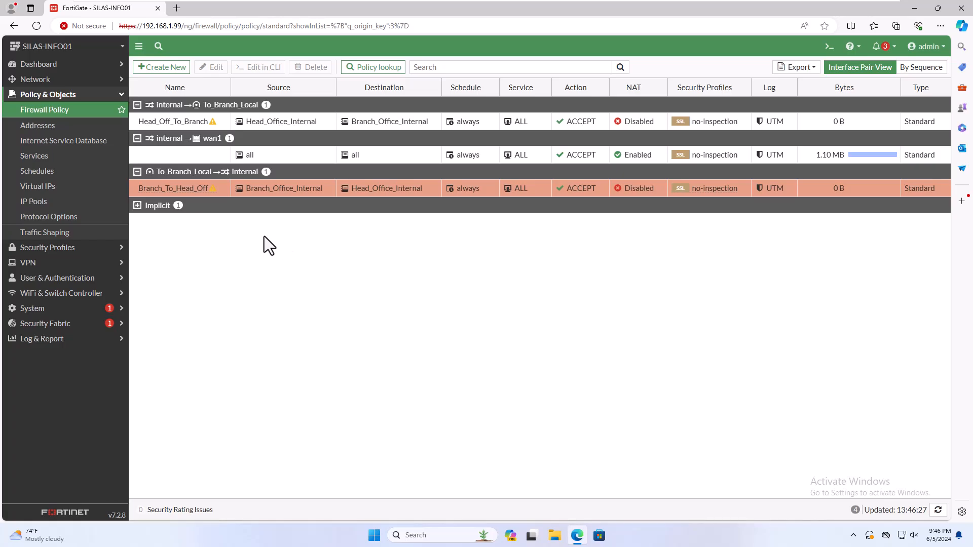
Check the To_Branch_Local tunnel in the full-screen IPsec widget on the Network dashboard, then go to IPsec Tunnels
{"action": "left_click", "coordinate": [61, 66]}
{"action": "left_click", "coordinate": [36, 109]}
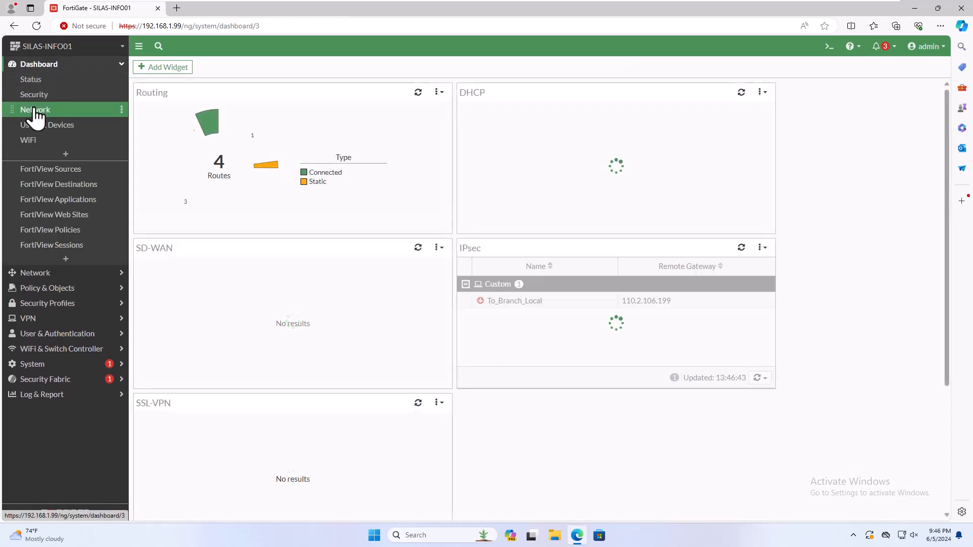
{"action": "left_click", "coordinate": [547, 304]}
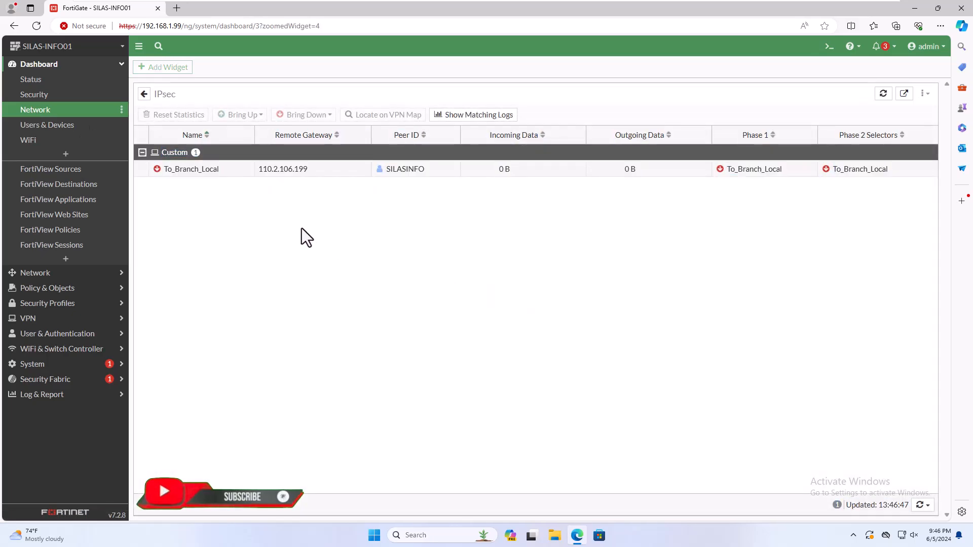
{"action": "left_click_drag", "start_coordinate": [154, 194], "coordinate": [808, 197]}
{"action": "left_click", "coordinate": [648, 272]}
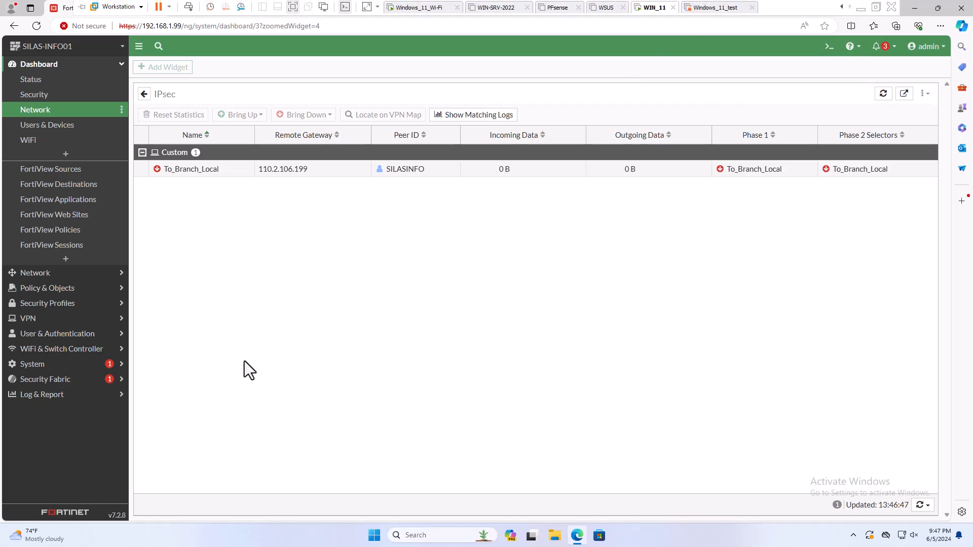
{"action": "left_click", "coordinate": [48, 317]}
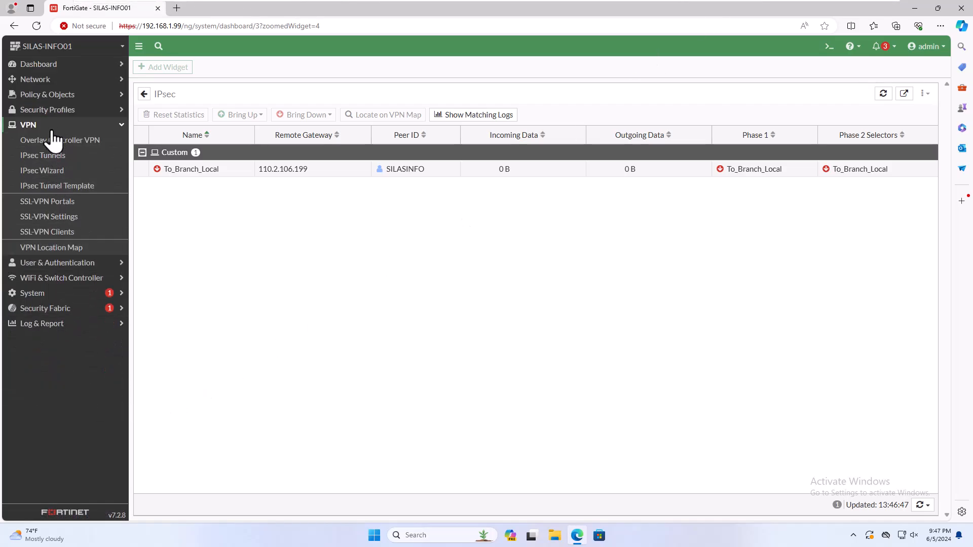
{"action": "left_click", "coordinate": [44, 155]}
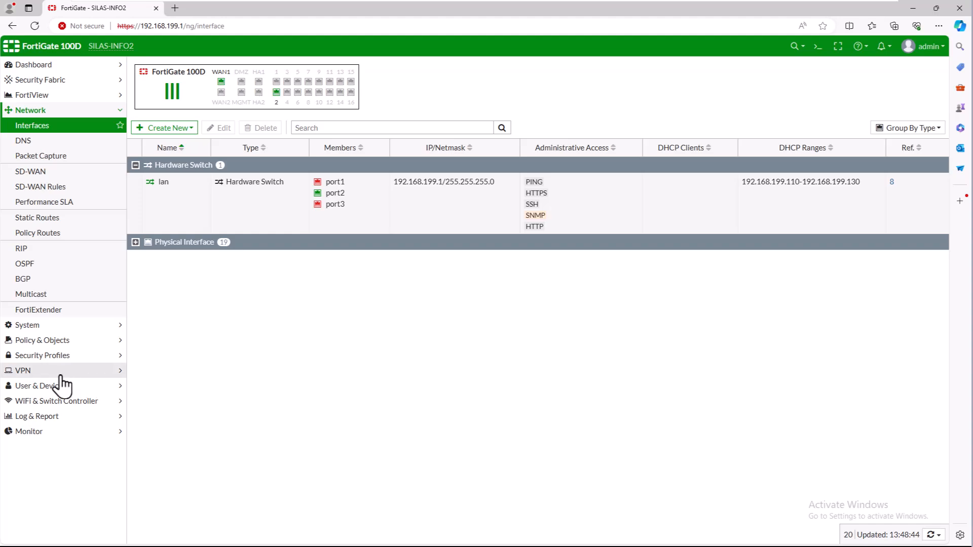
On the branch FortiGate, create a custom IPsec tunnel named To_Head_Off and continue to its settings
{"action": "left_click", "coordinate": [60, 373]}
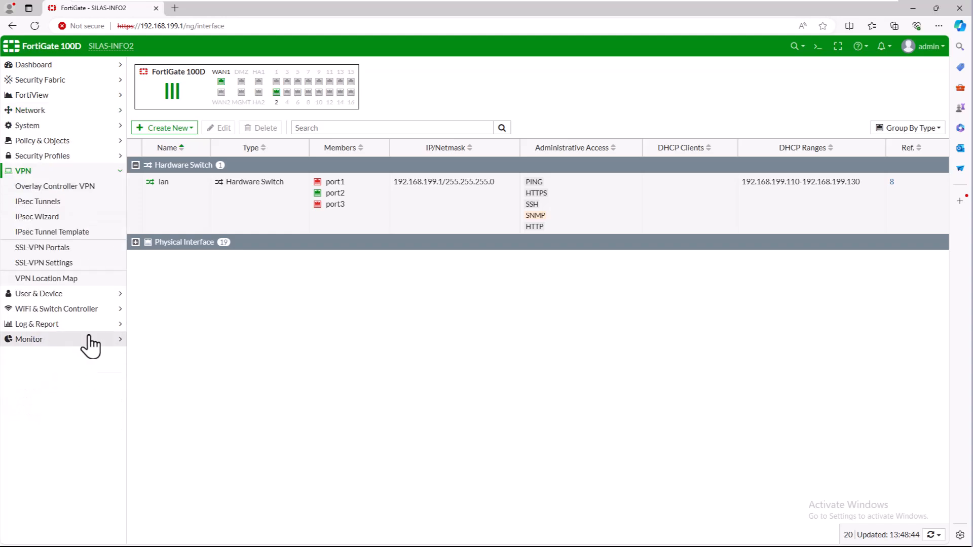
{"action": "left_click", "coordinate": [45, 202]}
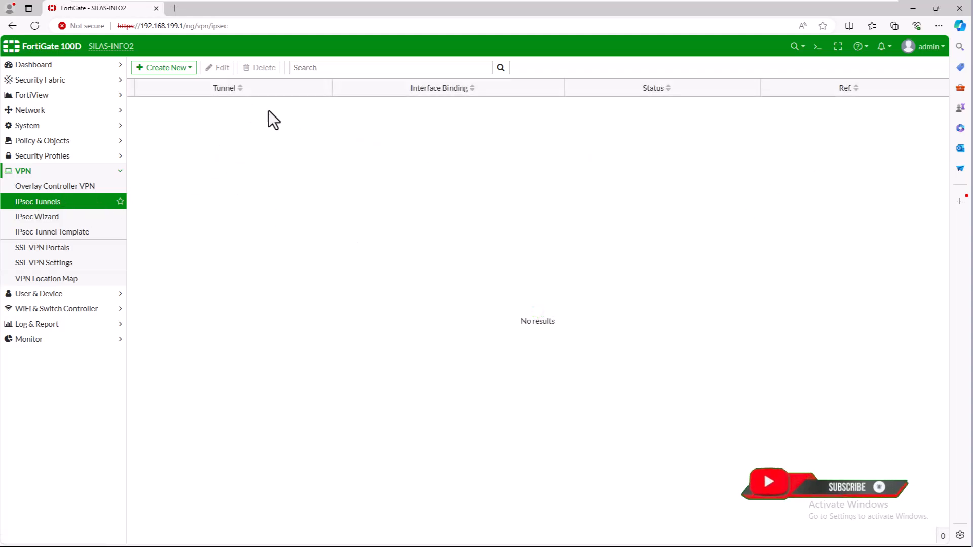
{"action": "left_click", "coordinate": [176, 70]}
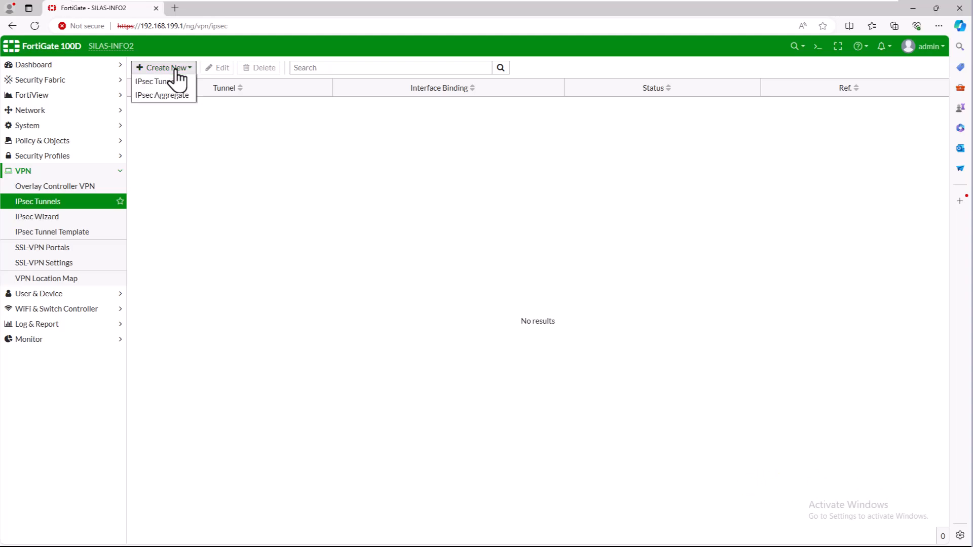
{"action": "left_click", "coordinate": [169, 83]}
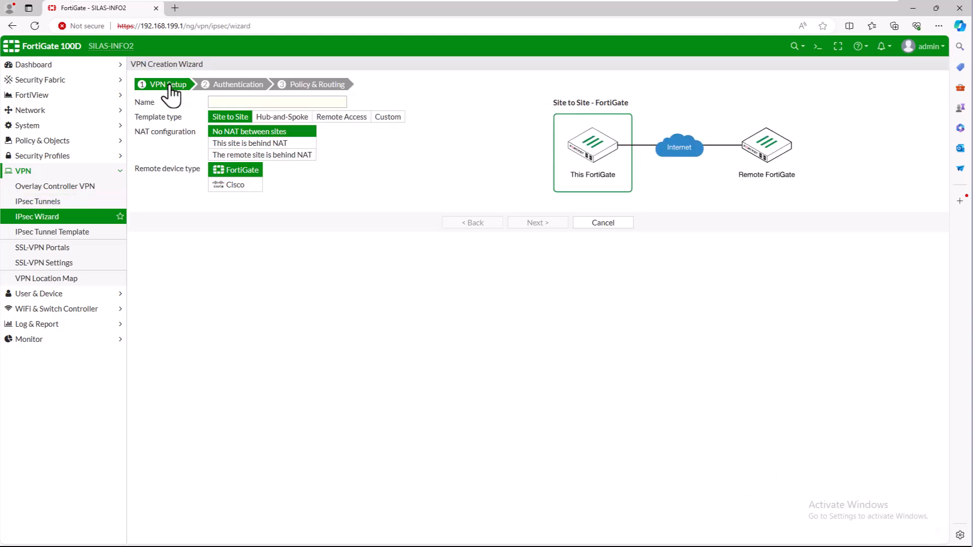
{"action": "left_click", "coordinate": [232, 102]}
{"action": "type", "text": "To_Head_Off"}
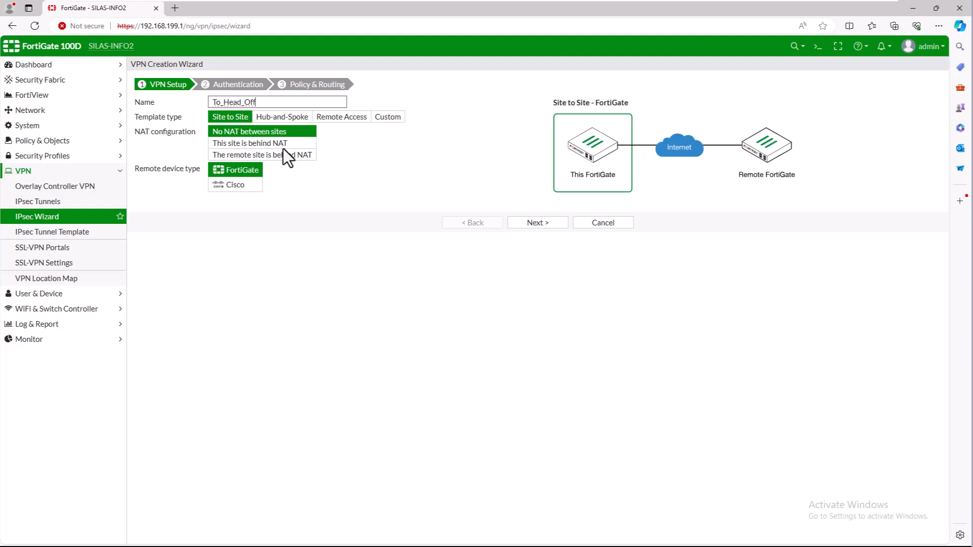
{"action": "left_click", "coordinate": [337, 330]}
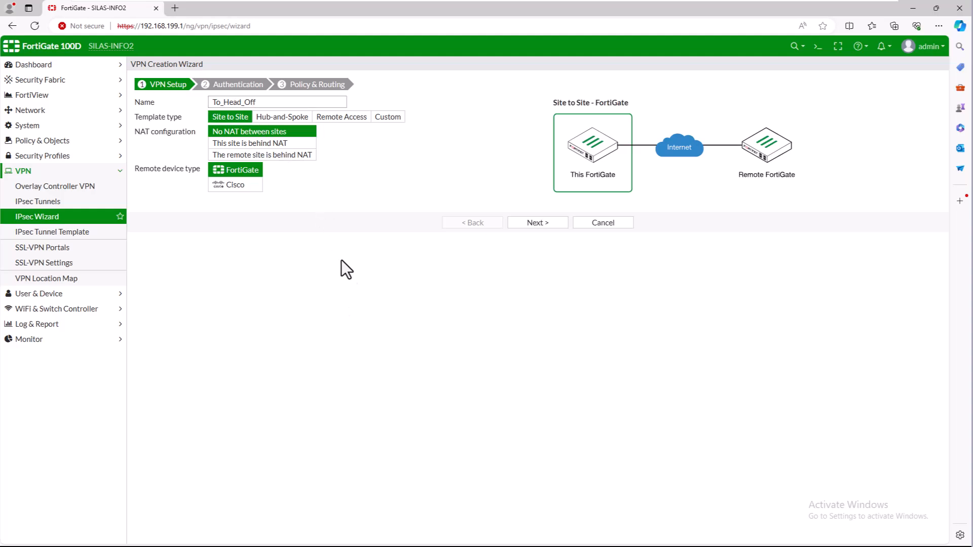
{"action": "left_click", "coordinate": [388, 117]}
{"action": "left_click", "coordinate": [538, 158]}
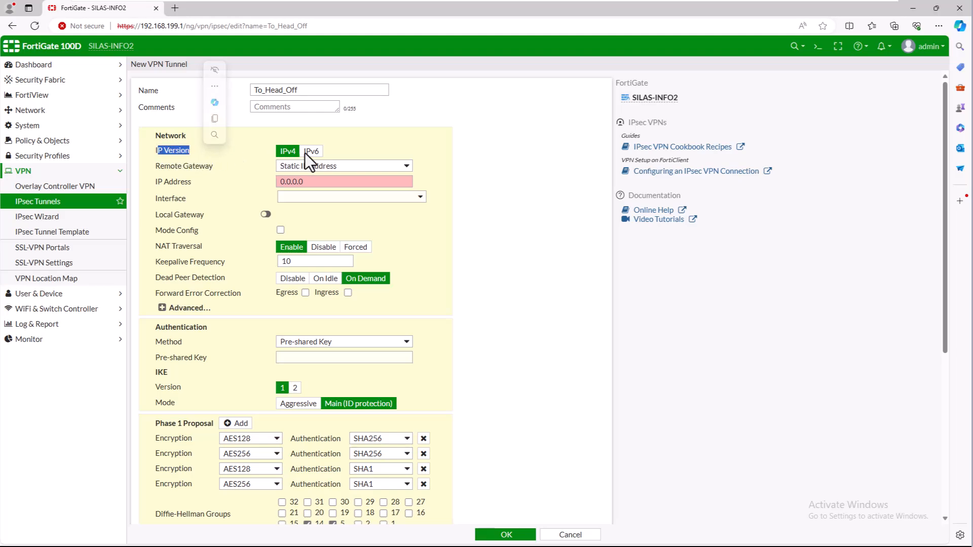
Add the comment 'Connect to head office' and set static remote gateway 202.171.145.153 on wan1
{"action": "left_click", "coordinate": [285, 107]}
{"action": "type", "text": "Connect to head office"}
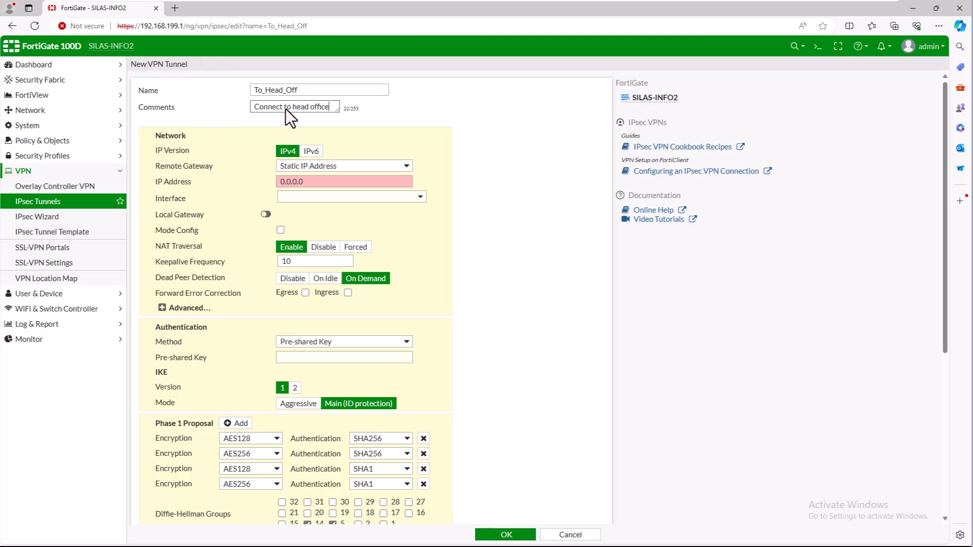
{"action": "left_click", "coordinate": [306, 168]}
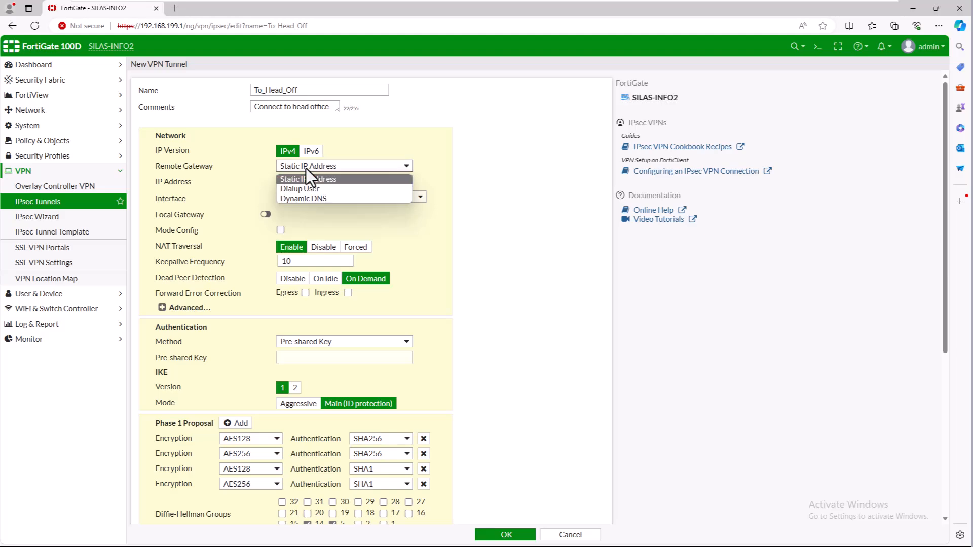
{"action": "left_click", "coordinate": [306, 168]}
{"action": "left_click", "coordinate": [307, 181]}
{"action": "left_click_drag", "start_coordinate": [308, 181], "coordinate": [280, 182]}
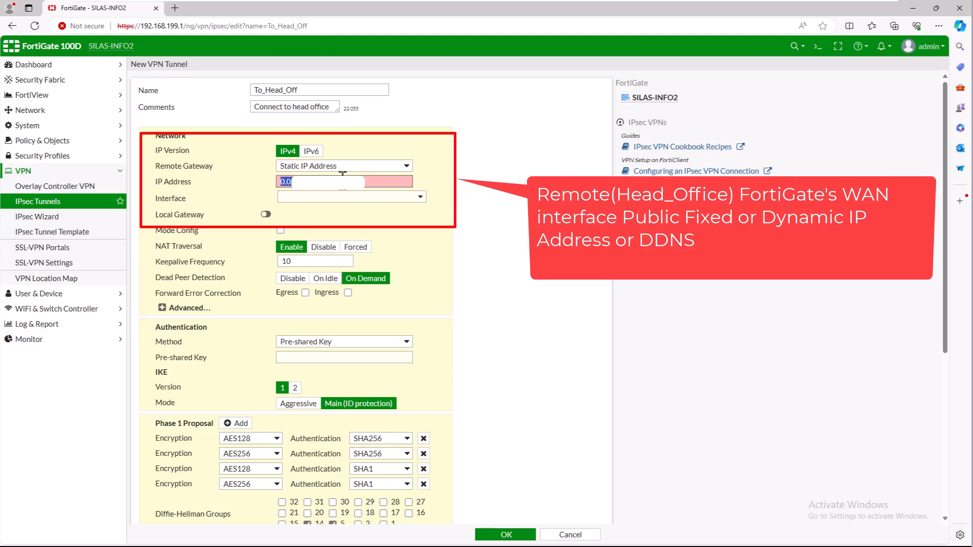
{"action": "type", "text": "202"}
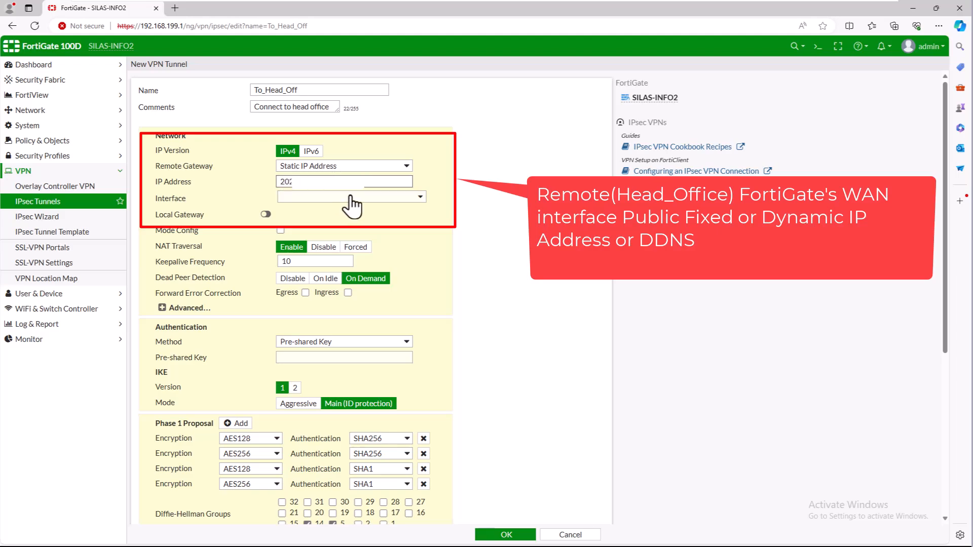
{"action": "left_click", "coordinate": [345, 198]}
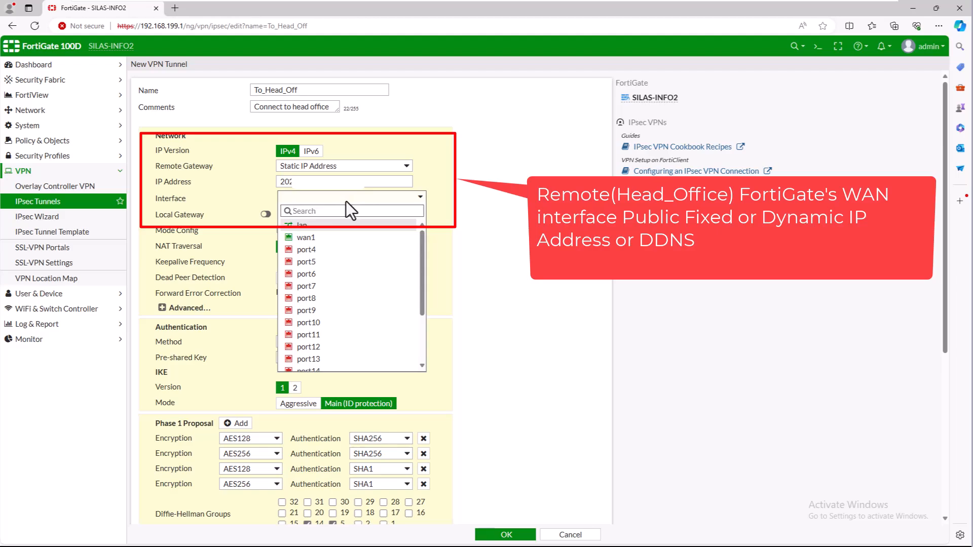
{"action": "left_click", "coordinate": [312, 238]}
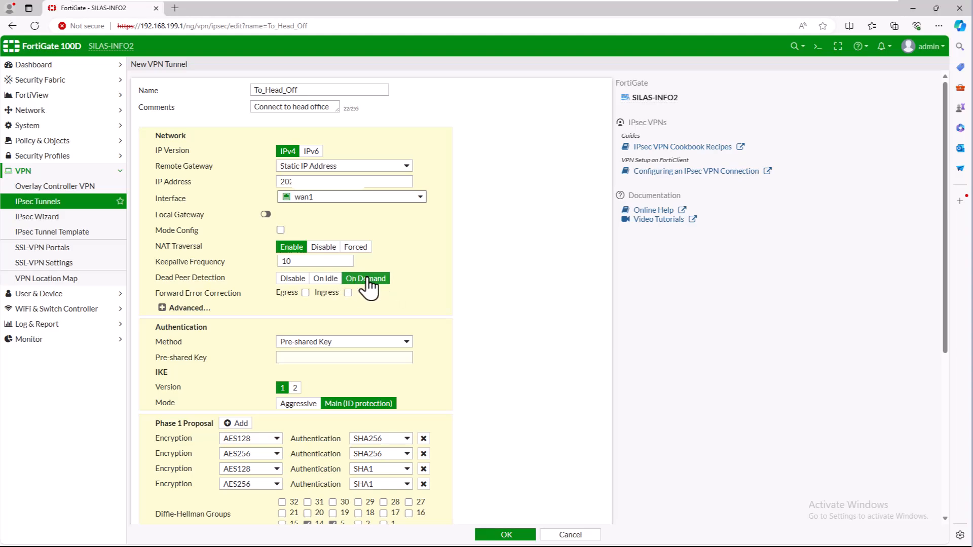
Enter the tunnel's pre-shared key
{"action": "left_click", "coordinate": [162, 308]}
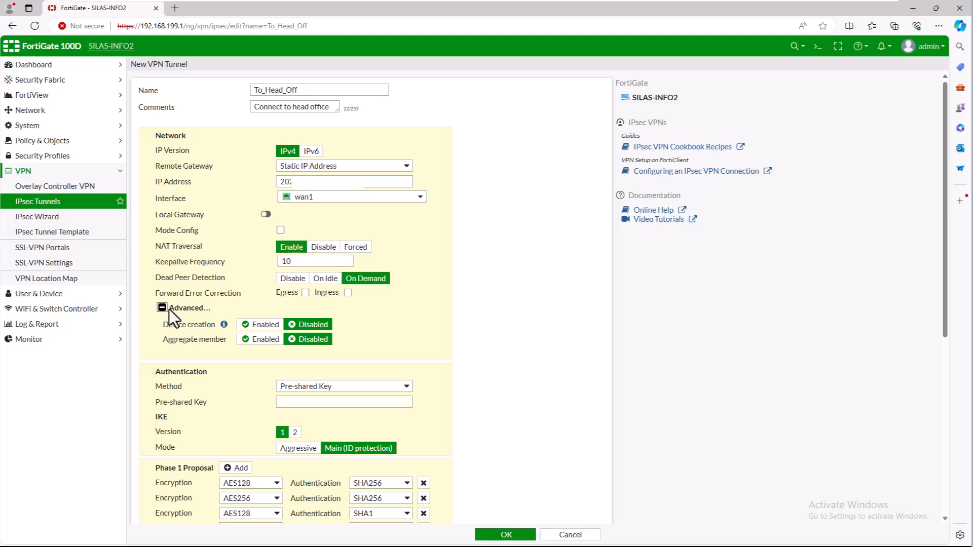
{"action": "left_click", "coordinate": [169, 310]}
{"action": "left_click", "coordinate": [332, 357]}
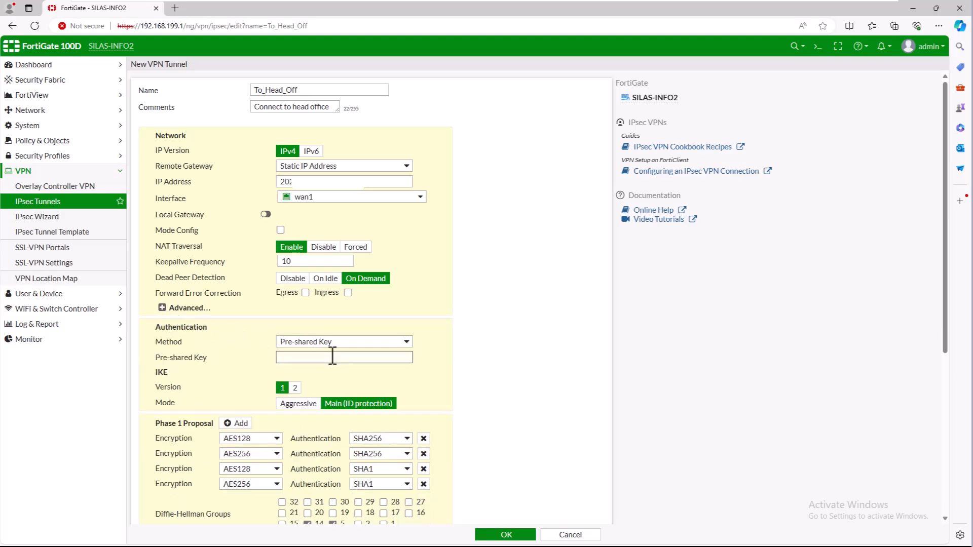
{"action": "type", "text": "•••"}
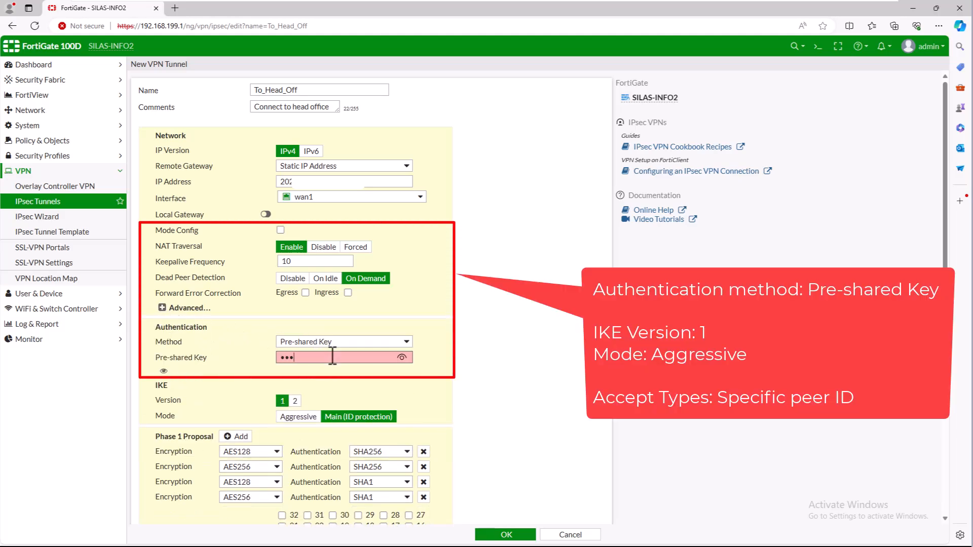
{"action": "type", "text": "•••••"}
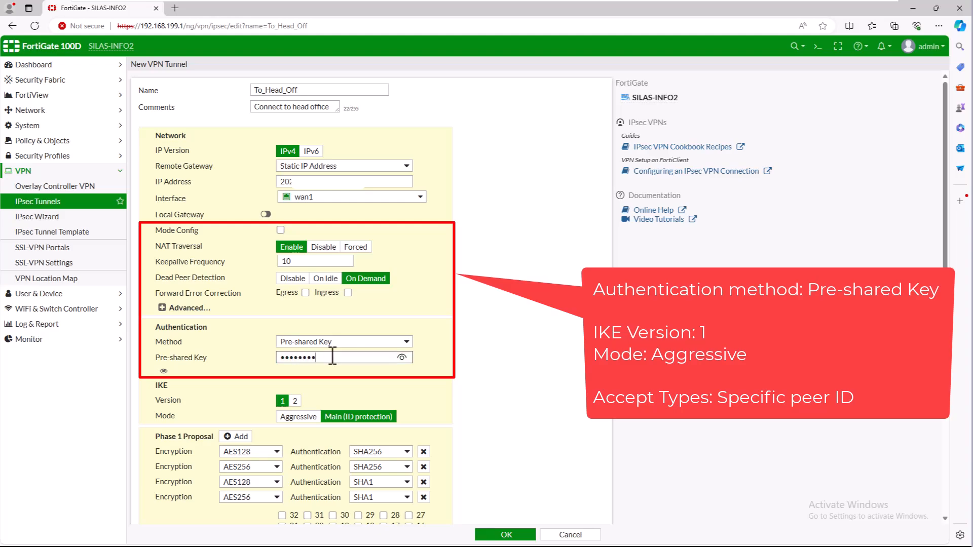
{"action": "left_click", "coordinate": [487, 376]}
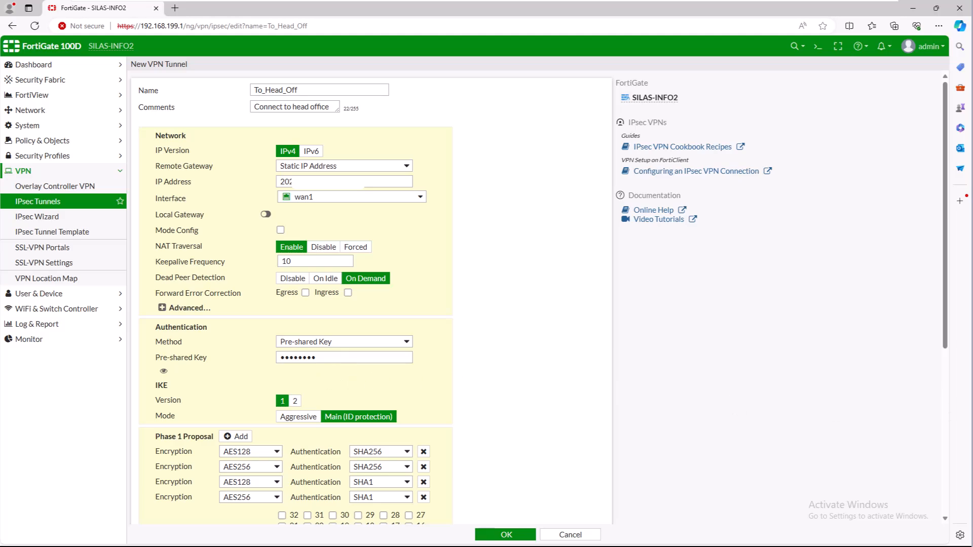
{"action": "scroll", "coordinate": [414, 374], "scroll_direction": "down", "scroll_amount": 3}
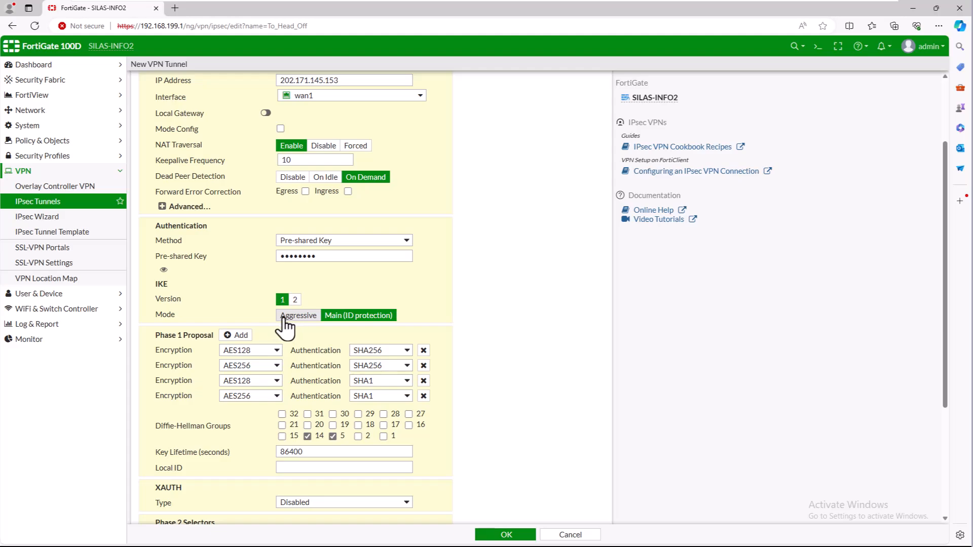
Use Aggressive mode, accept any peer ID, drop both SHA1 Phase 1 proposals, and set local ID SILASINFO
{"action": "left_click", "coordinate": [290, 316]}
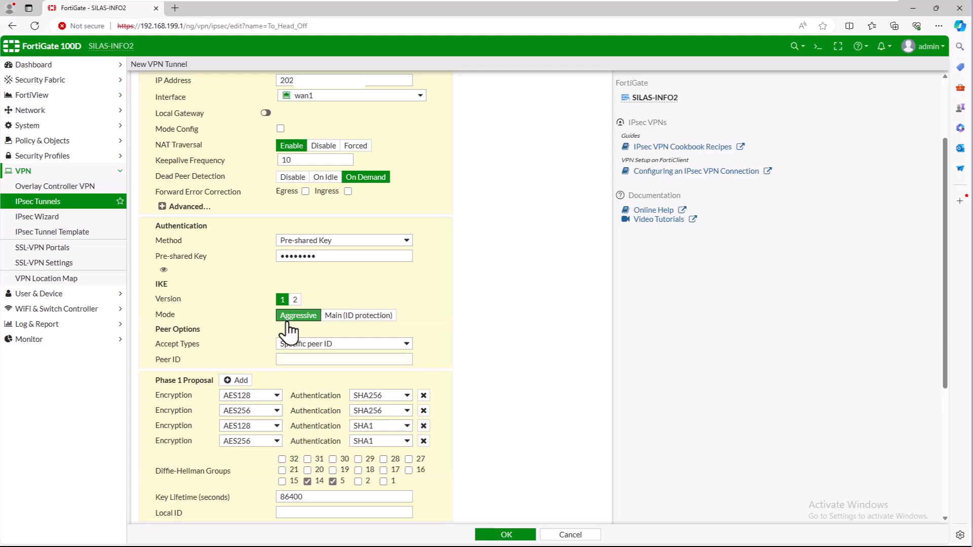
{"action": "left_click", "coordinate": [307, 345]}
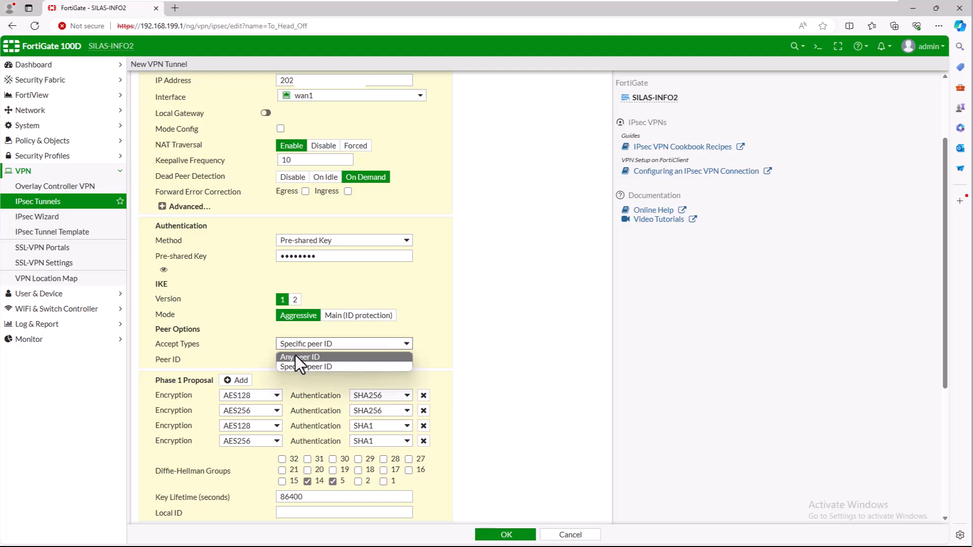
{"action": "left_click", "coordinate": [295, 354]}
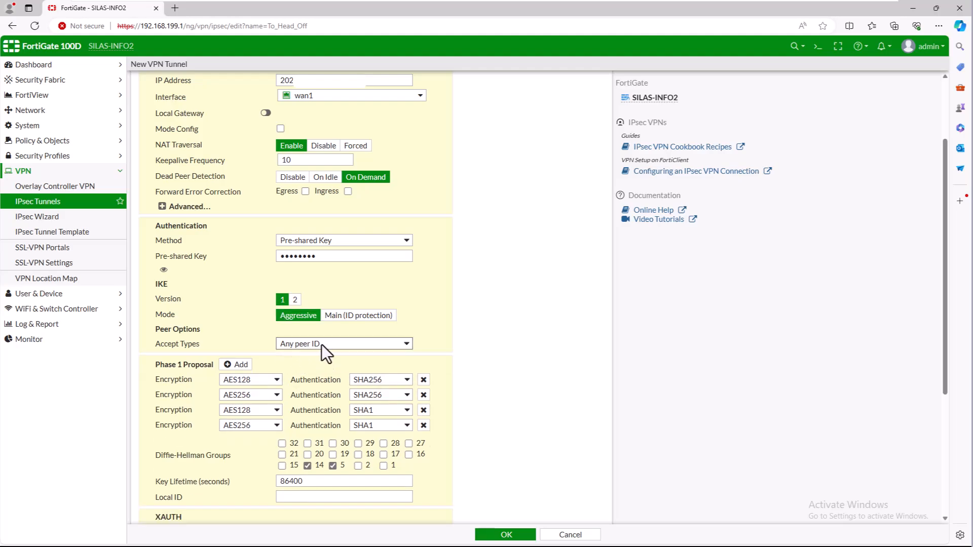
{"action": "scroll", "coordinate": [451, 335], "scroll_direction": "down", "scroll_amount": 1}
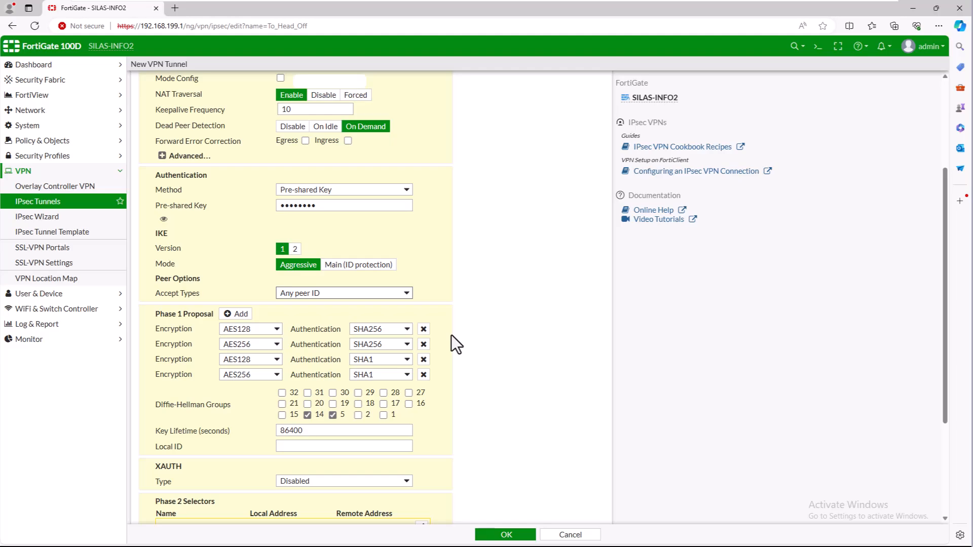
{"action": "left_click", "coordinate": [423, 359]}
{"action": "left_click", "coordinate": [423, 360]}
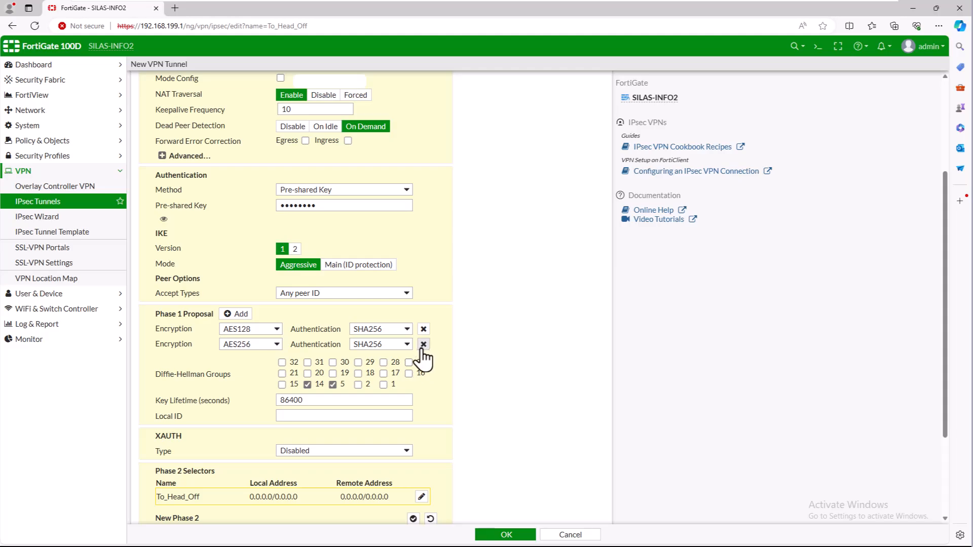
{"action": "left_click", "coordinate": [319, 415]}
{"action": "type", "text": "SILASINFO"}
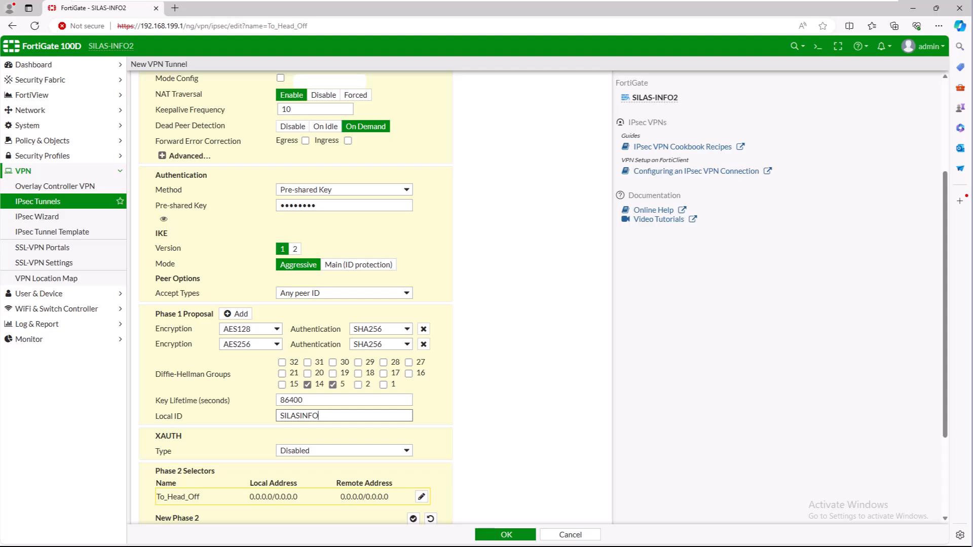
{"action": "scroll", "coordinate": [340, 206], "scroll_direction": "down", "scroll_amount": 3}
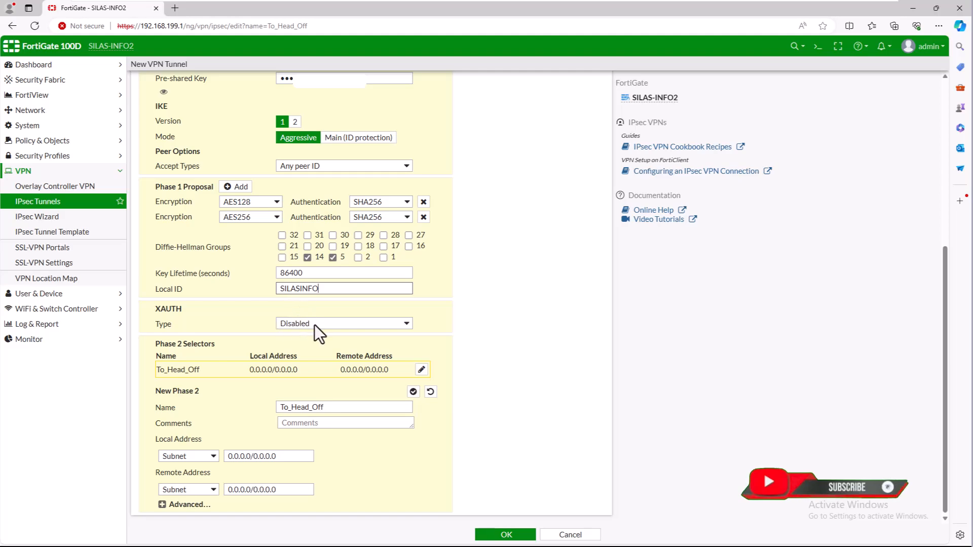
Set the Phase 2 local address to 192.168.199.0/24 and the remote address to 192.168.1.0/24
{"action": "left_click", "coordinate": [285, 455]}
{"action": "left_click", "coordinate": [289, 490]}
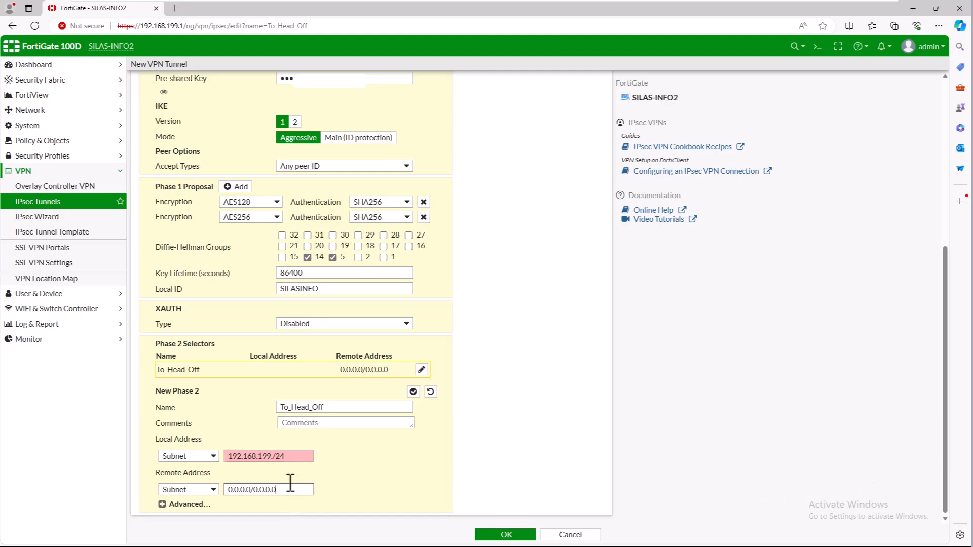
{"action": "left_click", "coordinate": [273, 456]}
{"action": "type", "text": "0"}
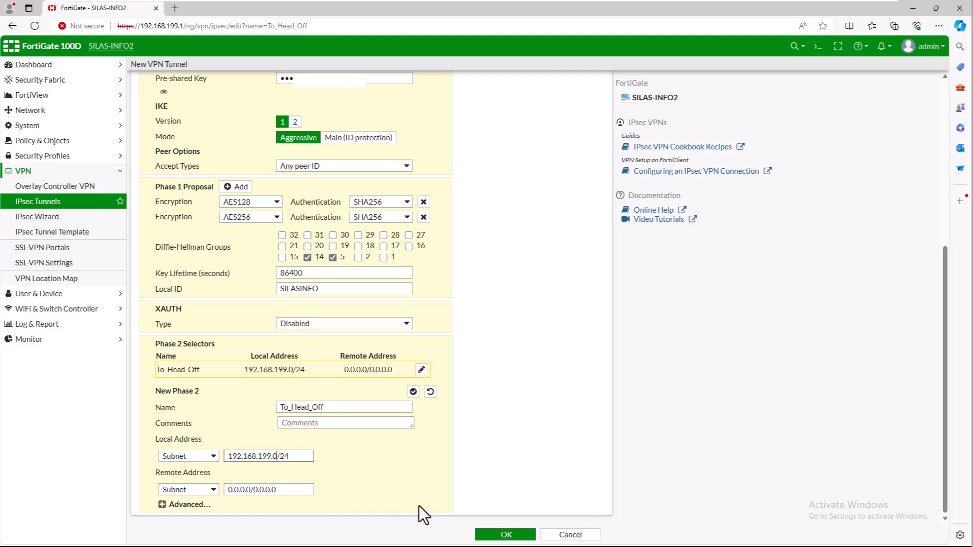
{"action": "left_click", "coordinate": [283, 491]}
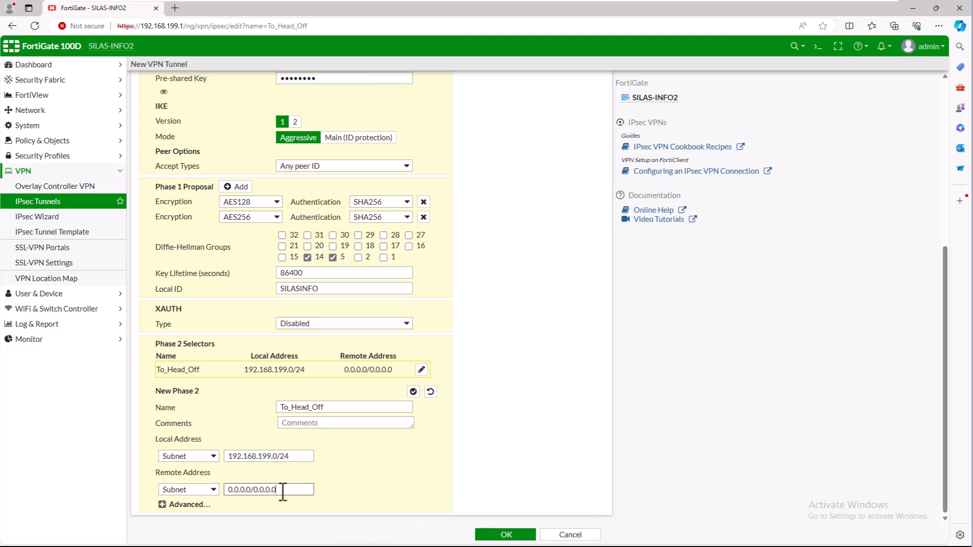
{"action": "left_click_drag", "start_coordinate": [282, 490], "coordinate": [226, 489]}
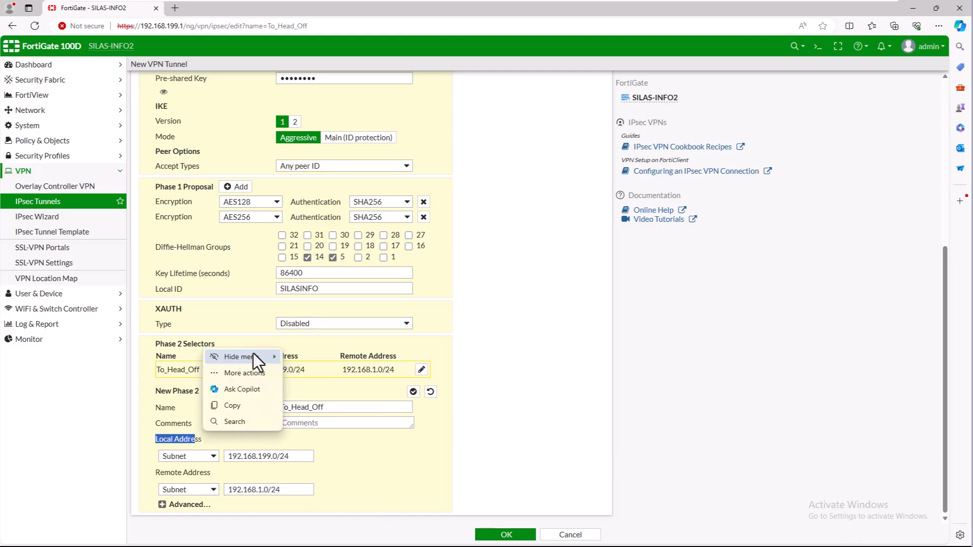
{"action": "left_click", "coordinate": [375, 460]}
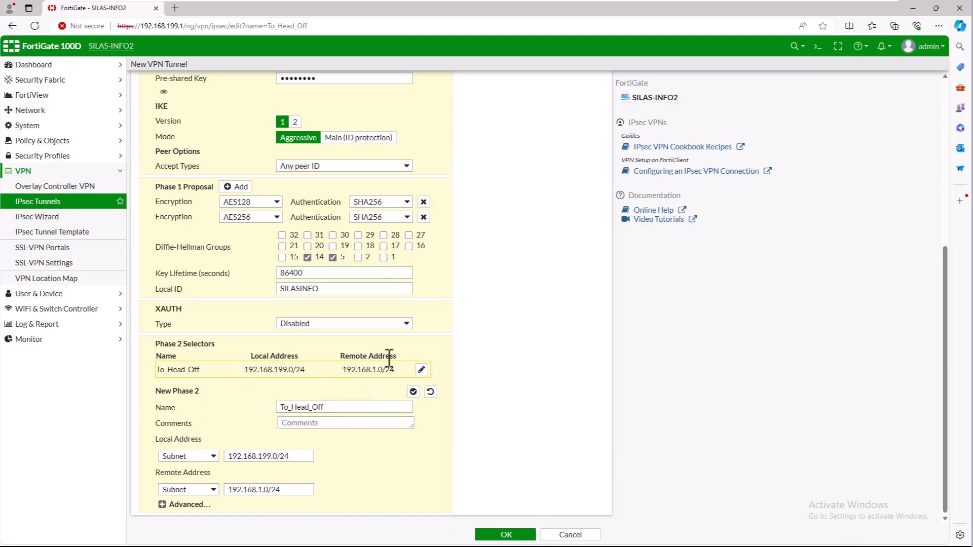
Remove the SHA256, GCM and CHACHA20POLY1305 Phase 2 proposals, keeping SHA1 only, and enable auto-negotiate
{"action": "left_click", "coordinate": [162, 506]}
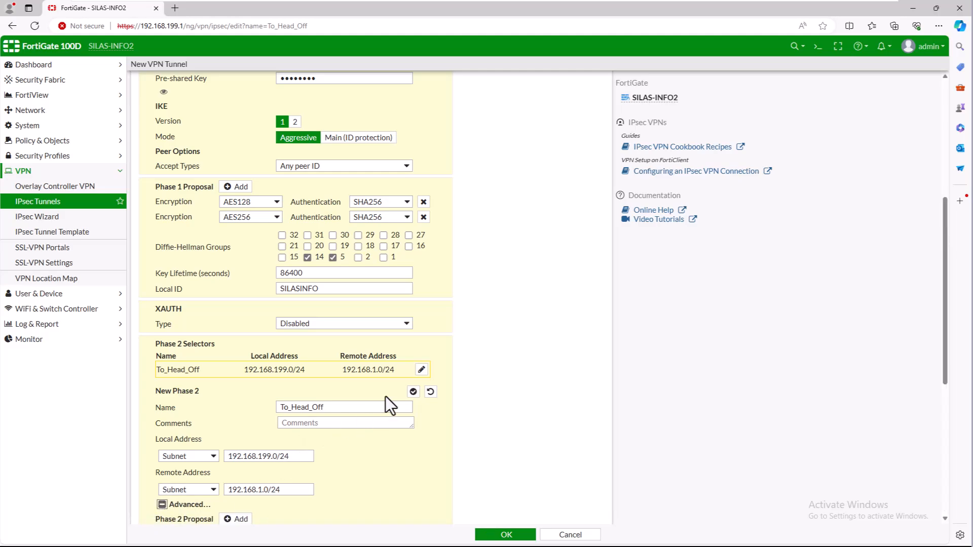
{"action": "scroll", "coordinate": [385, 396], "scroll_direction": "down", "scroll_amount": 4}
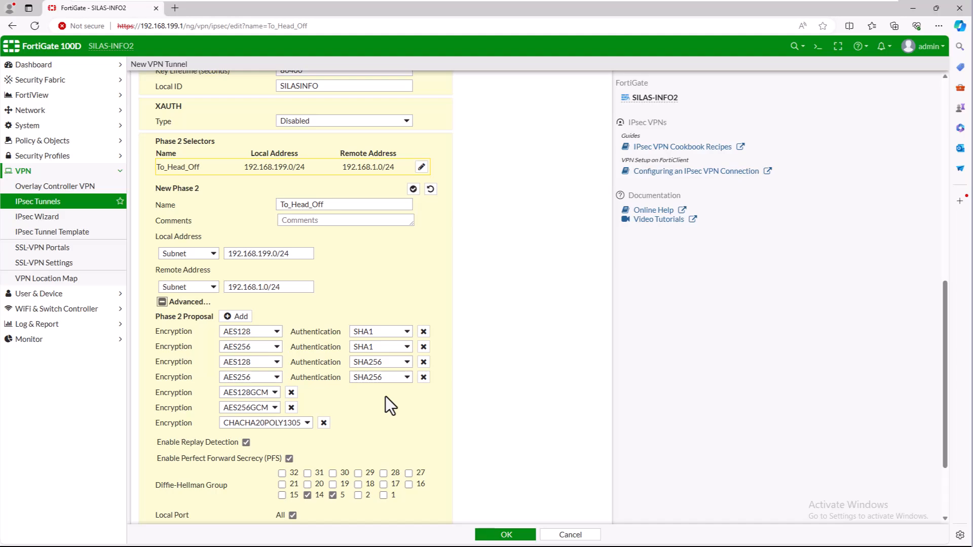
{"action": "left_click", "coordinate": [423, 362]}
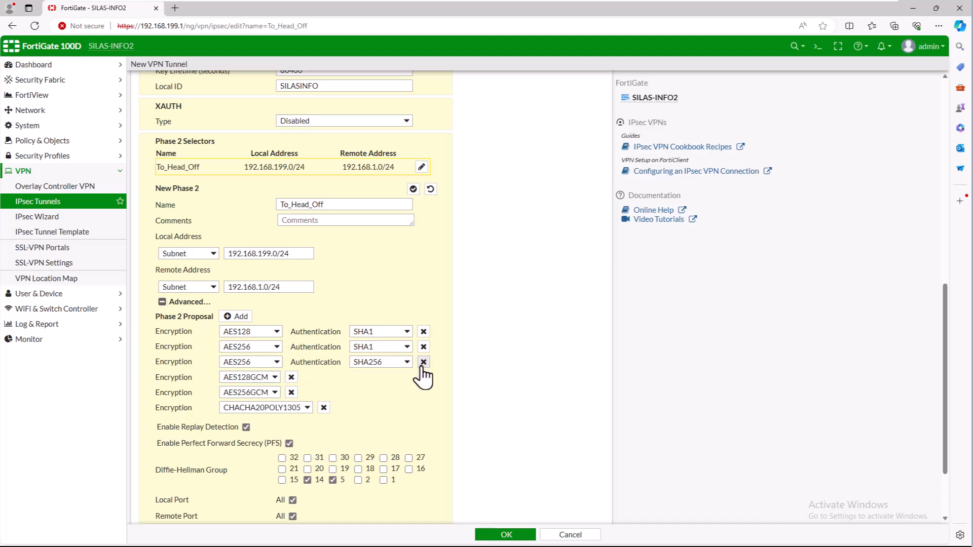
{"action": "left_click", "coordinate": [423, 363]}
{"action": "left_click", "coordinate": [290, 363]}
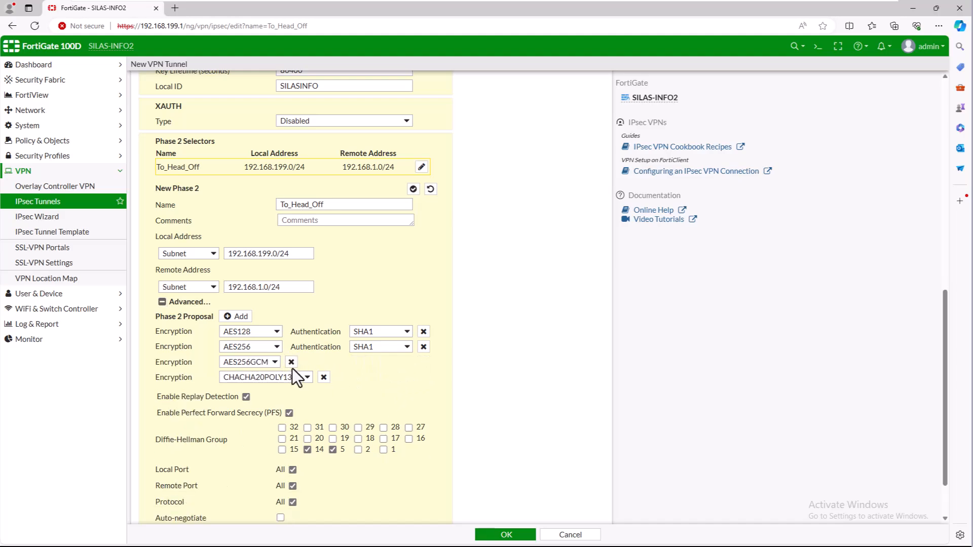
{"action": "left_click", "coordinate": [291, 362]}
{"action": "left_click", "coordinate": [323, 363]}
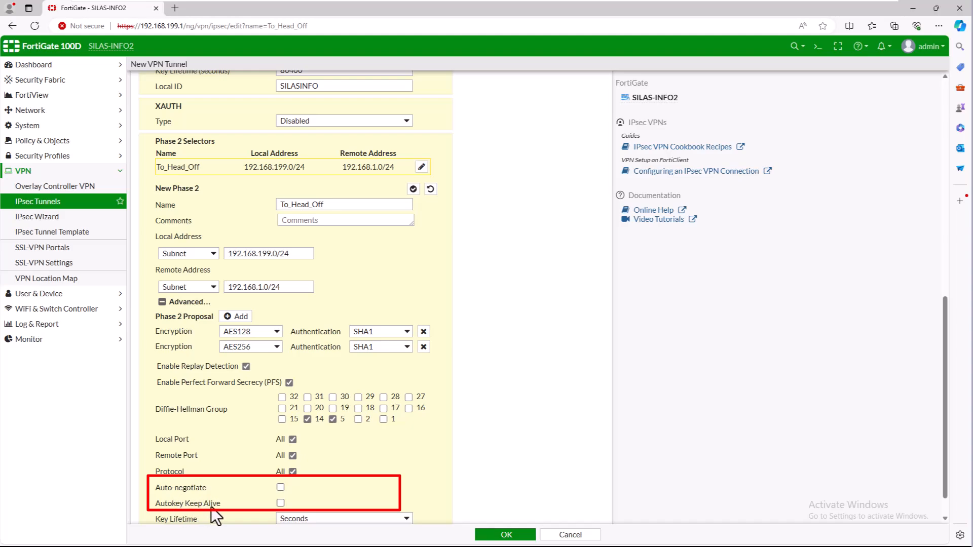
{"action": "left_click_drag", "start_coordinate": [173, 491], "coordinate": [189, 492]}
{"action": "left_click", "coordinate": [279, 488]}
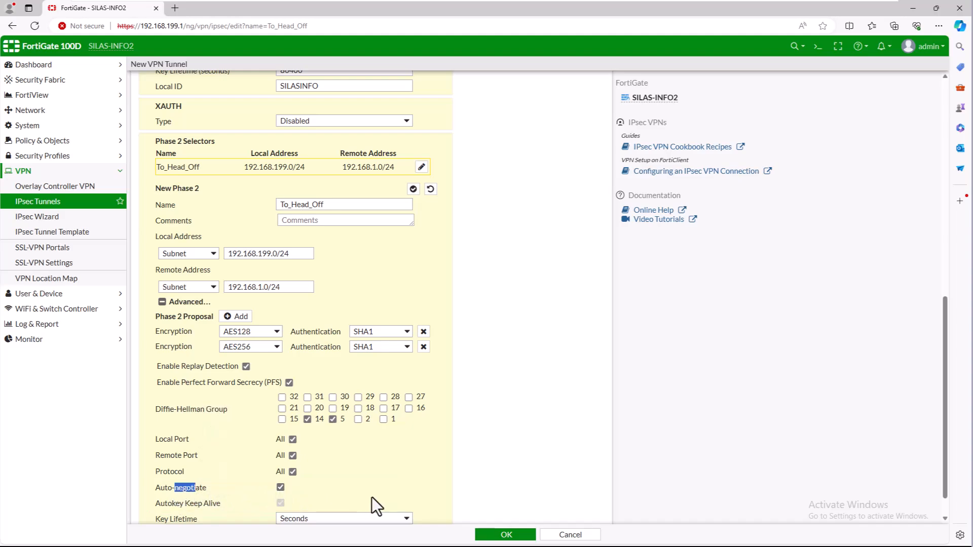
{"action": "scroll", "coordinate": [354, 470], "scroll_direction": "down", "scroll_amount": 1}
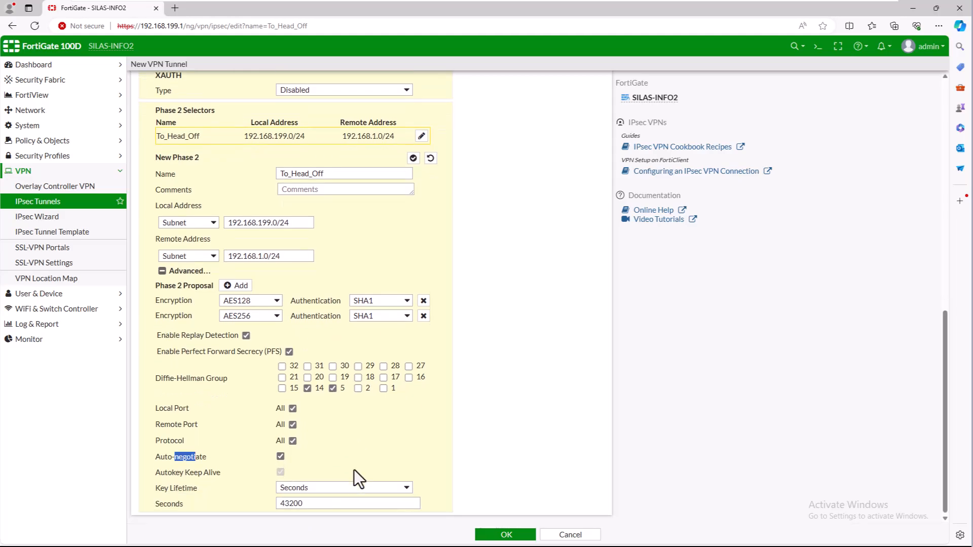
{"action": "scroll", "coordinate": [380, 488], "scroll_direction": "up", "scroll_amount": 10}
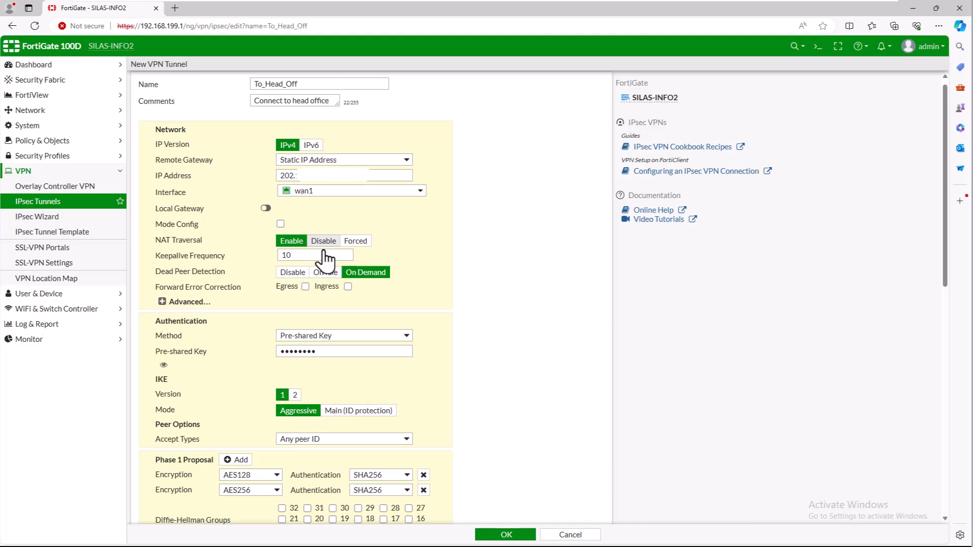
Save the To_Head_Off tunnel and go to the Policy & Objects Addresses list
{"action": "scroll", "coordinate": [327, 328], "scroll_direction": "down", "scroll_amount": 1}
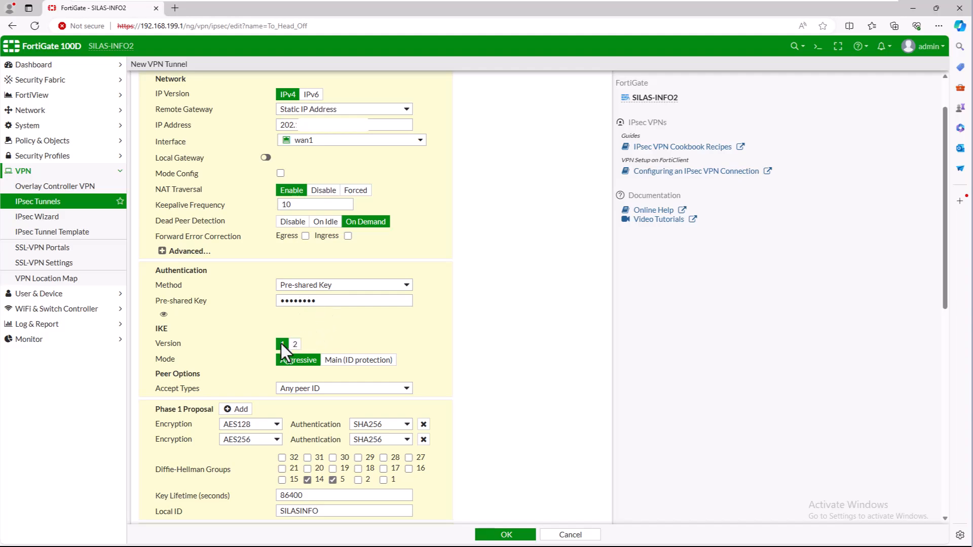
{"action": "scroll", "coordinate": [365, 352], "scroll_direction": "down", "scroll_amount": 3}
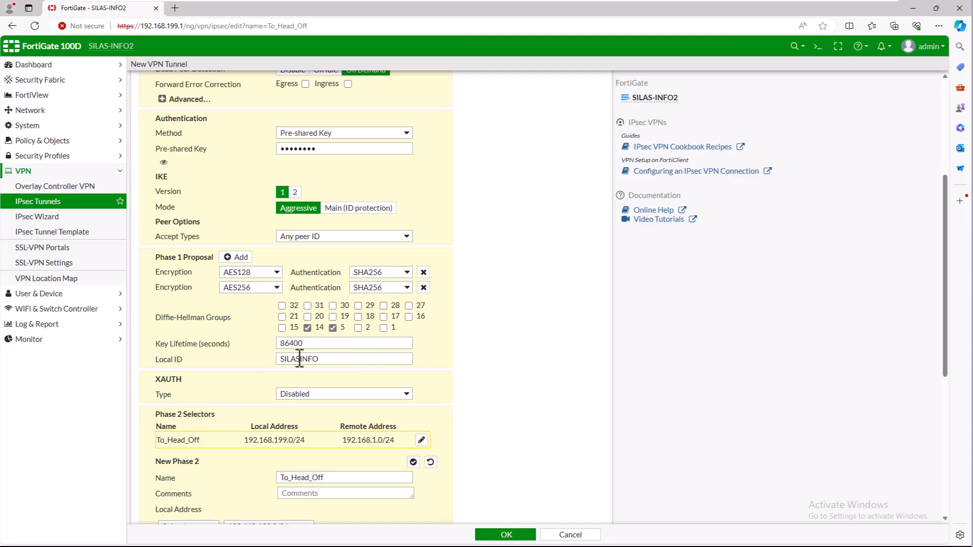
{"action": "scroll", "coordinate": [315, 385], "scroll_direction": "down", "scroll_amount": 5}
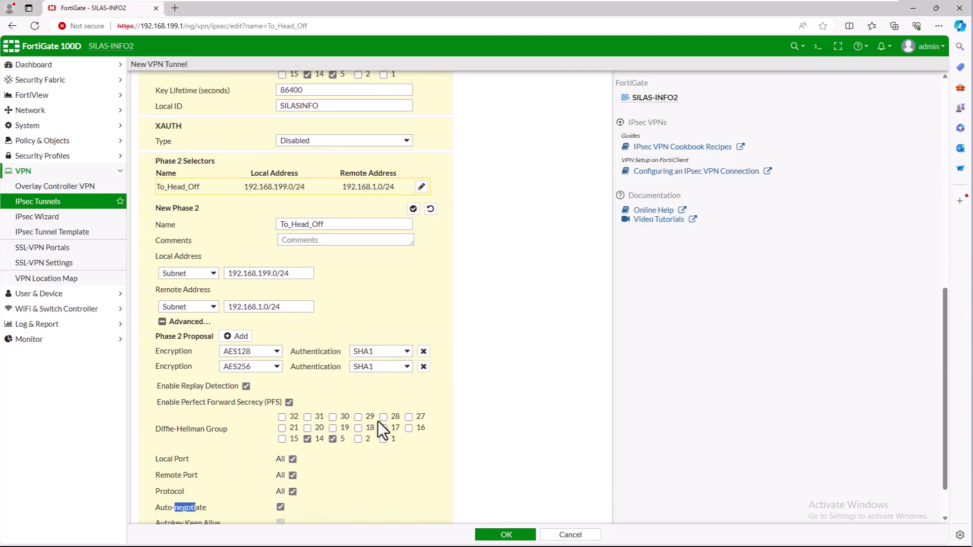
{"action": "left_click", "coordinate": [488, 535]}
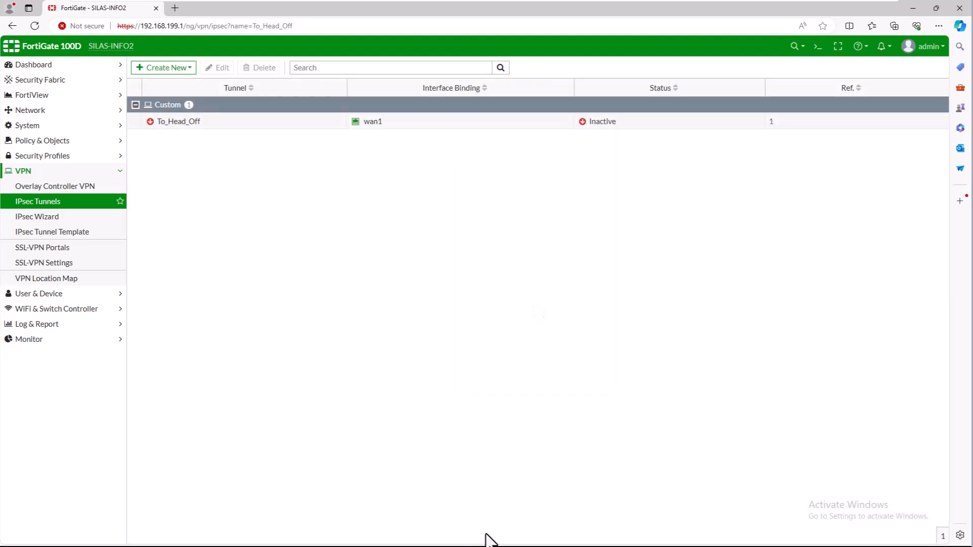
{"action": "left_click", "coordinate": [43, 140]}
{"action": "left_click", "coordinate": [30, 217]}
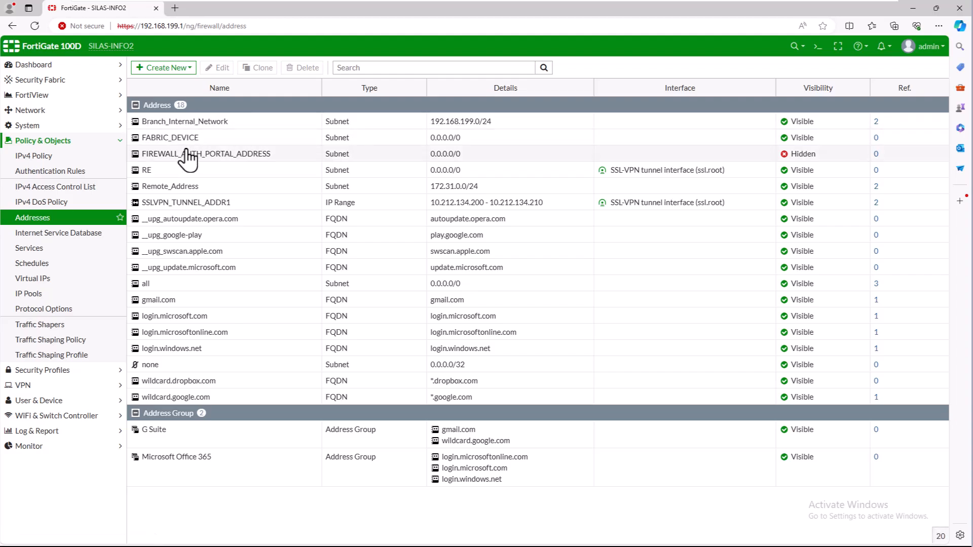
Create the address Head_Off_Internal_Network for subnet 192.168.1.0/24
{"action": "left_click", "coordinate": [172, 69]}
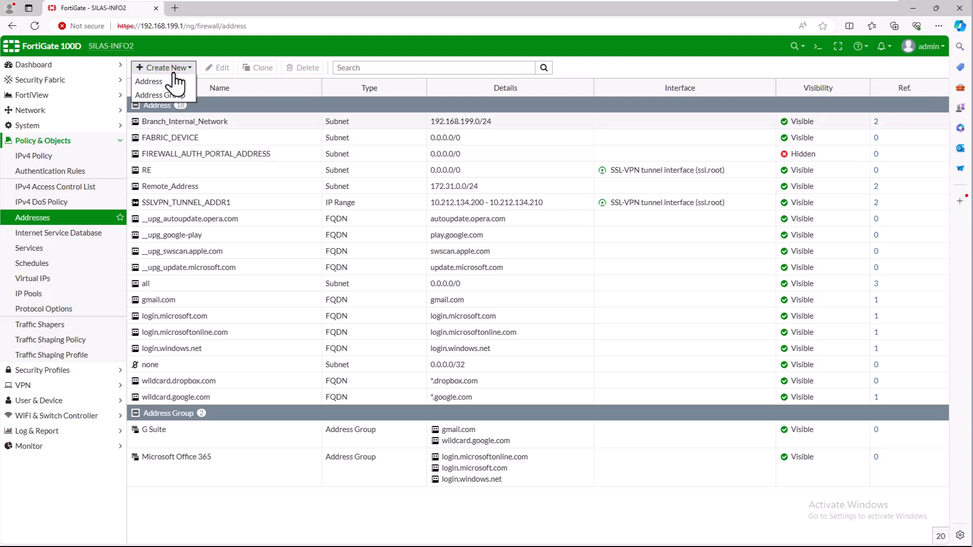
{"action": "left_click", "coordinate": [152, 82]}
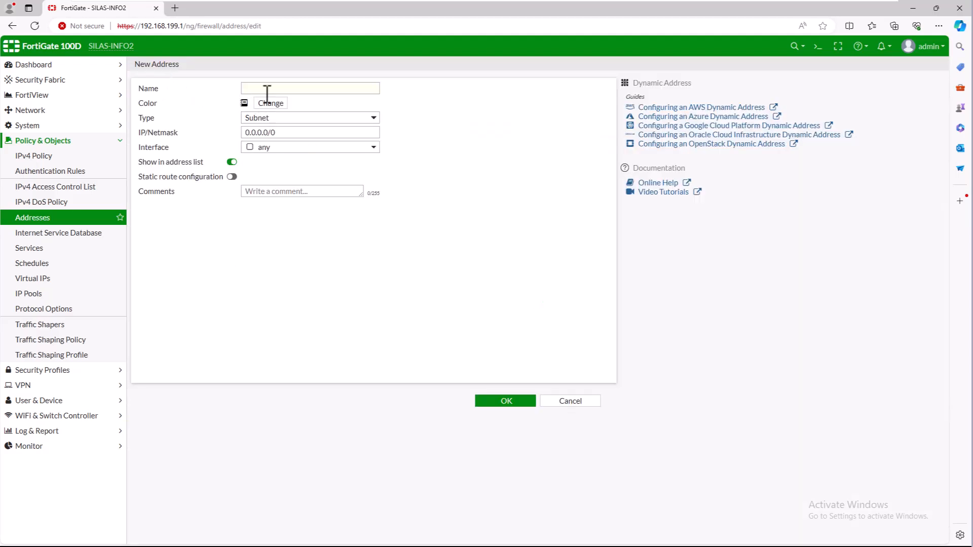
{"action": "left_click", "coordinate": [267, 90]}
{"action": "type", "text": "Head_Off_Internal_Network"}
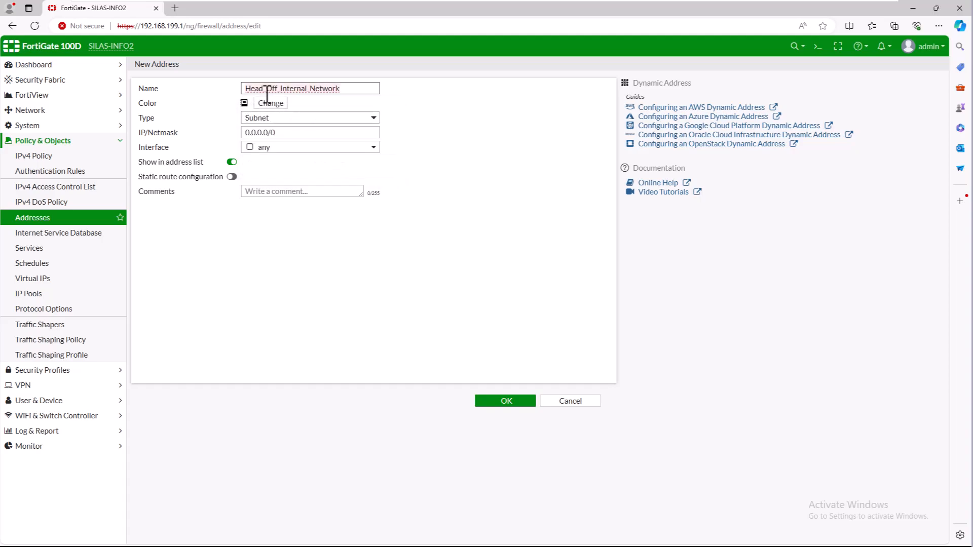
{"action": "left_click_drag", "start_coordinate": [274, 133], "coordinate": [227, 134]}
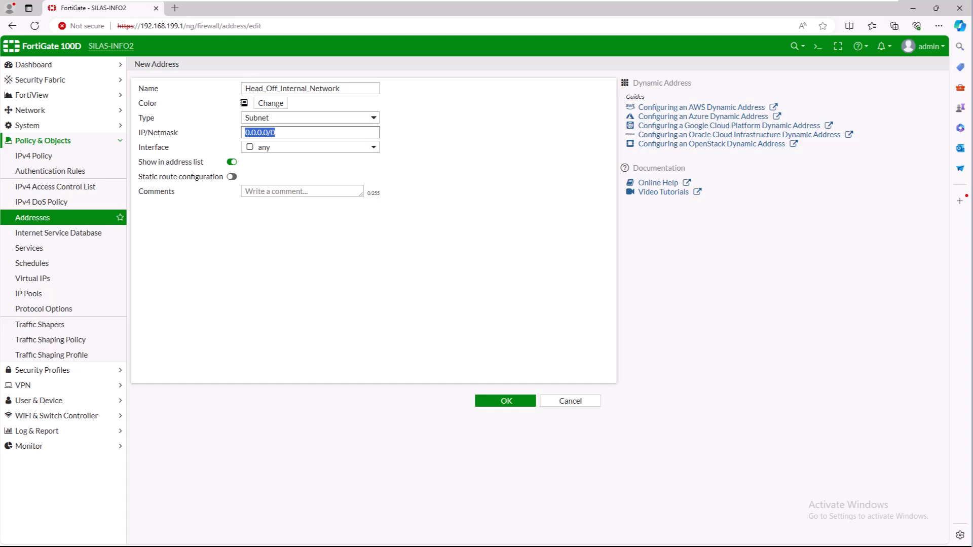
{"action": "left_click", "coordinate": [296, 133]}
{"action": "key", "text": "ctrl+a"}
{"action": "type", "text": "192.168.1.0/24"}
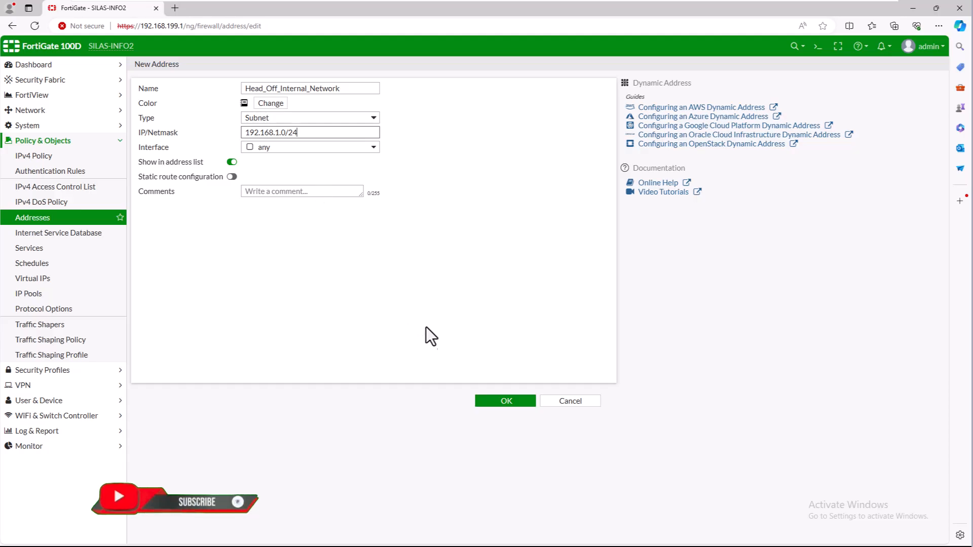
{"action": "left_click", "coordinate": [489, 400]}
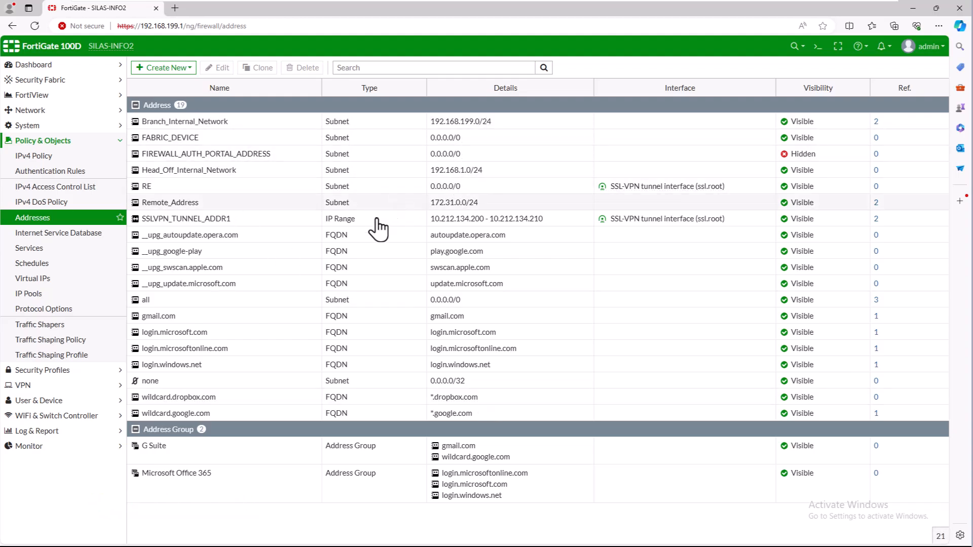
Add a static route for 192.168.1.0/24 via To_Head_Off, commented 'Route to Head Office Network'
{"action": "left_click", "coordinate": [58, 161]}
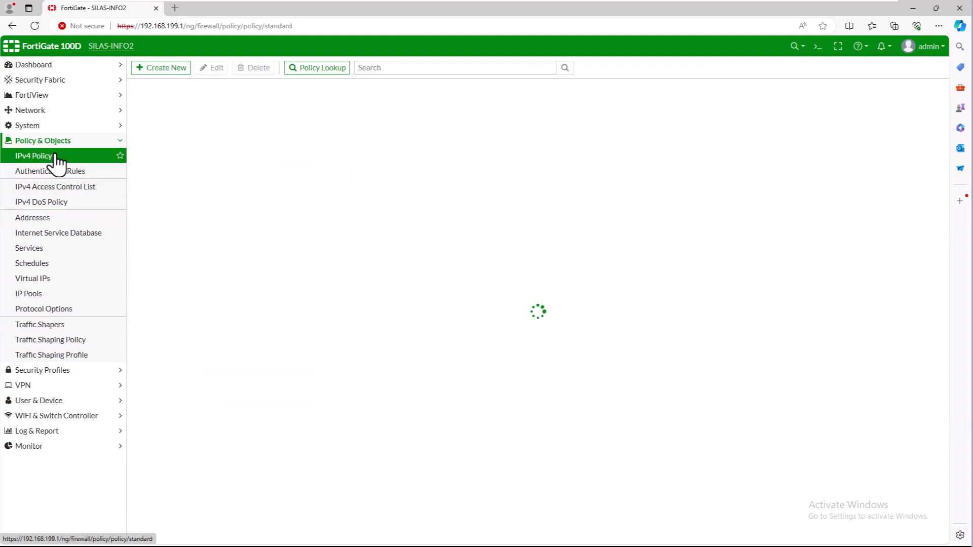
{"action": "left_click", "coordinate": [30, 111]}
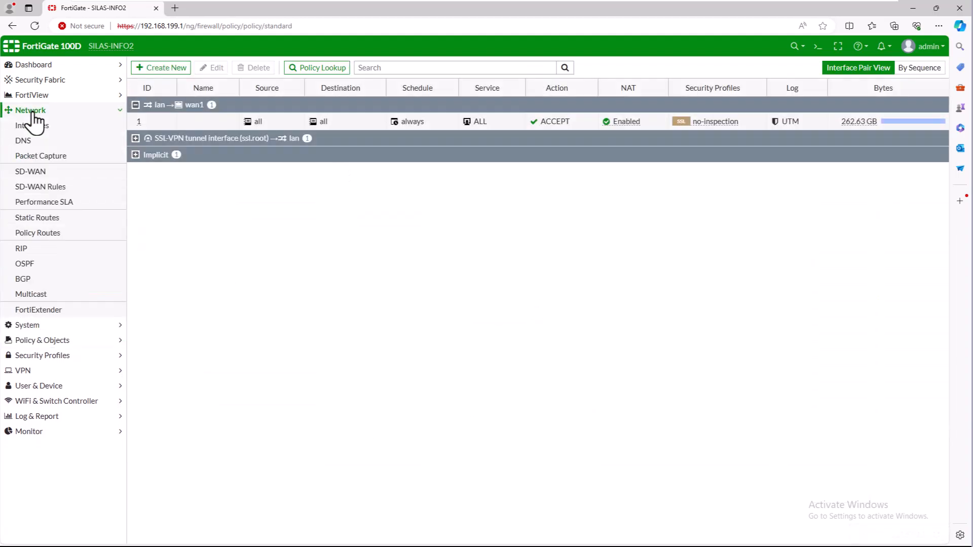
{"action": "left_click", "coordinate": [56, 223]}
{"action": "left_click", "coordinate": [159, 68]}
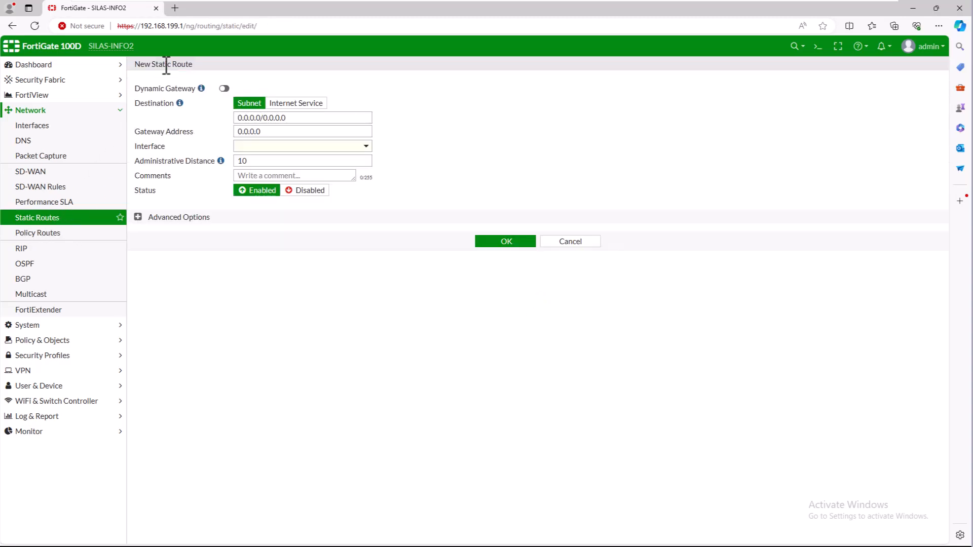
{"action": "left_click_drag", "start_coordinate": [292, 117], "coordinate": [202, 123]}
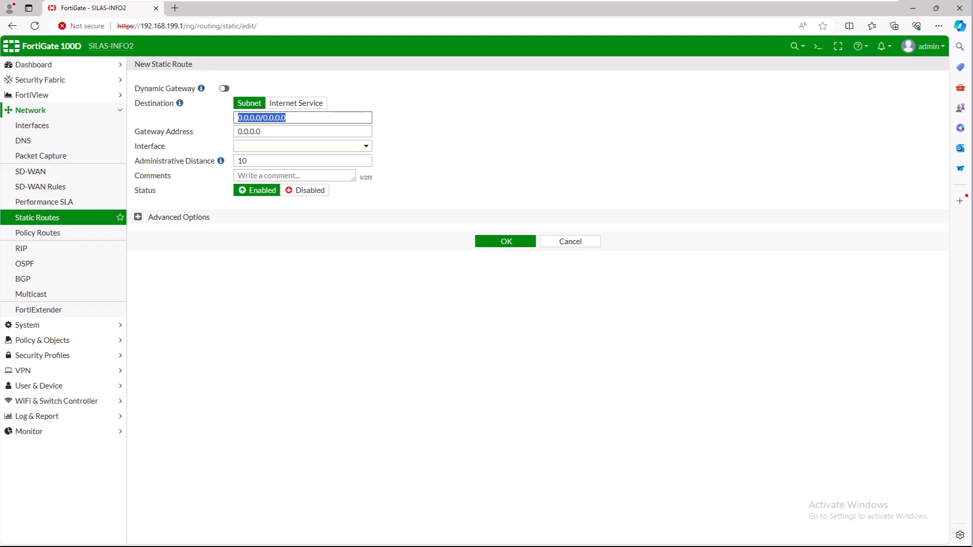
{"action": "triple_click", "coordinate": [314, 123]}
{"action": "type", "text": "192.168.1.0/24"}
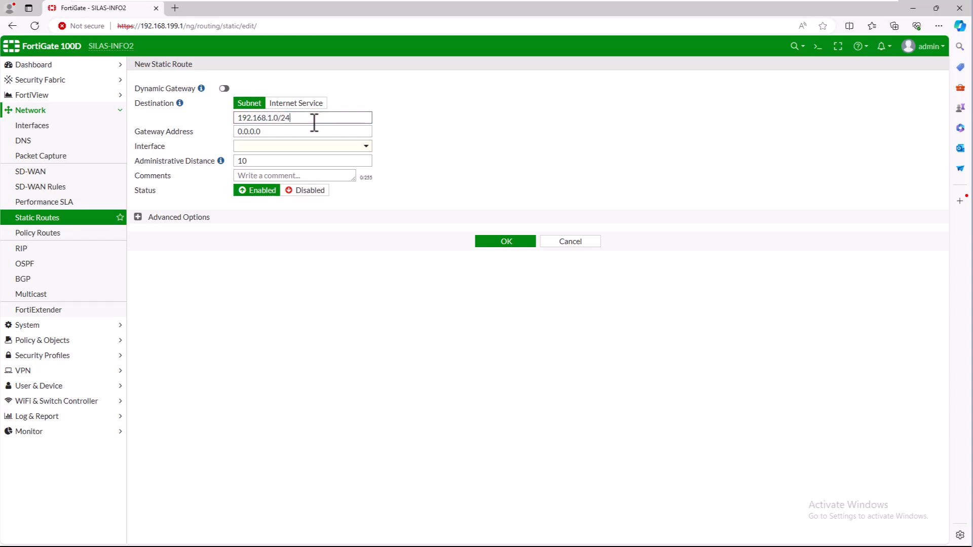
{"action": "left_click", "coordinate": [364, 147]}
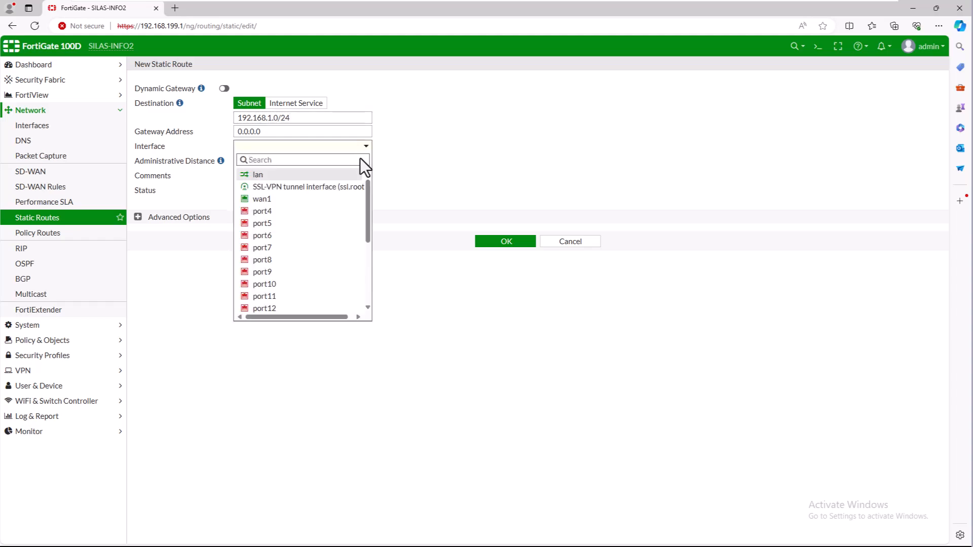
{"action": "scroll", "coordinate": [348, 224], "scroll_direction": "down", "scroll_amount": 3}
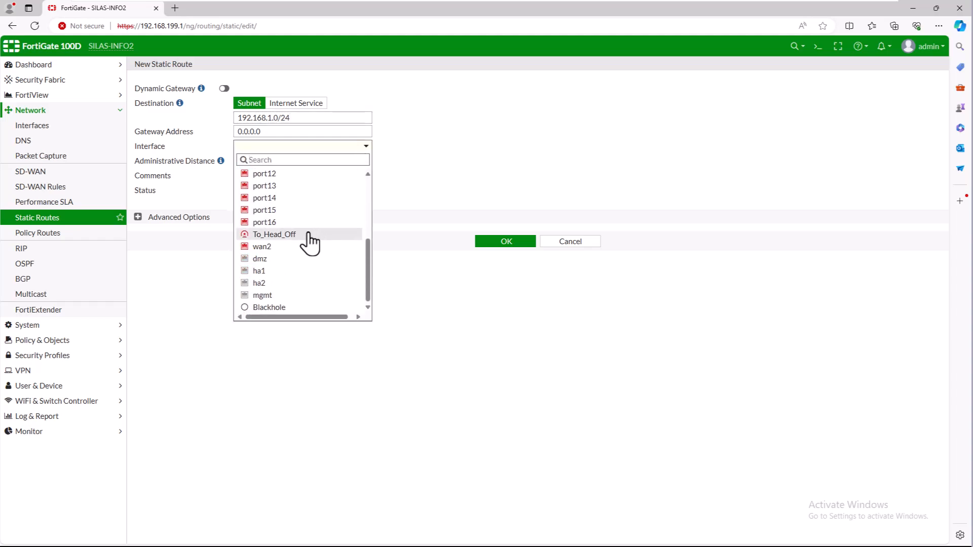
{"action": "left_click", "coordinate": [274, 234]}
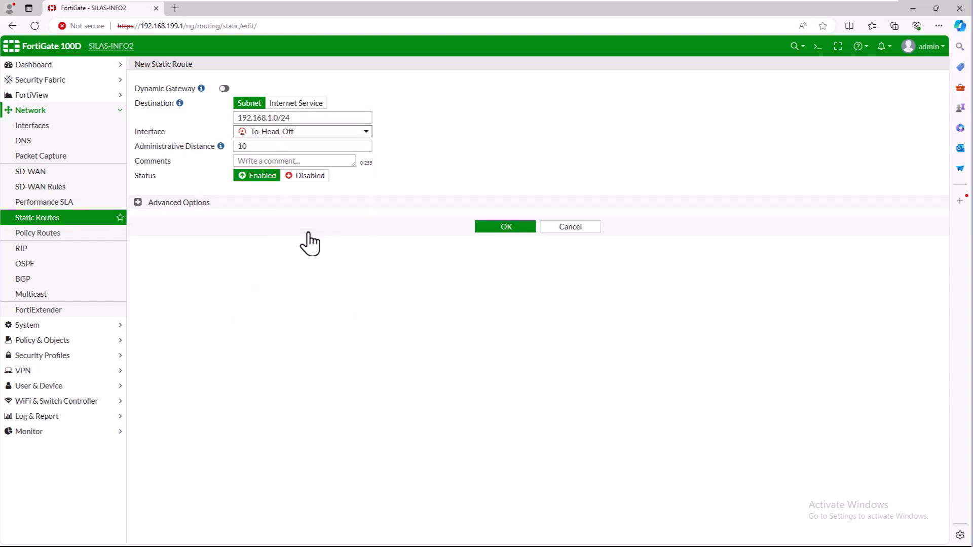
{"action": "left_click", "coordinate": [302, 162]}
{"action": "type", "text": "Route to Head Office Network"}
{"action": "left_click_drag", "start_coordinate": [249, 146], "coordinate": [242, 147]}
{"action": "left_click", "coordinate": [429, 274]}
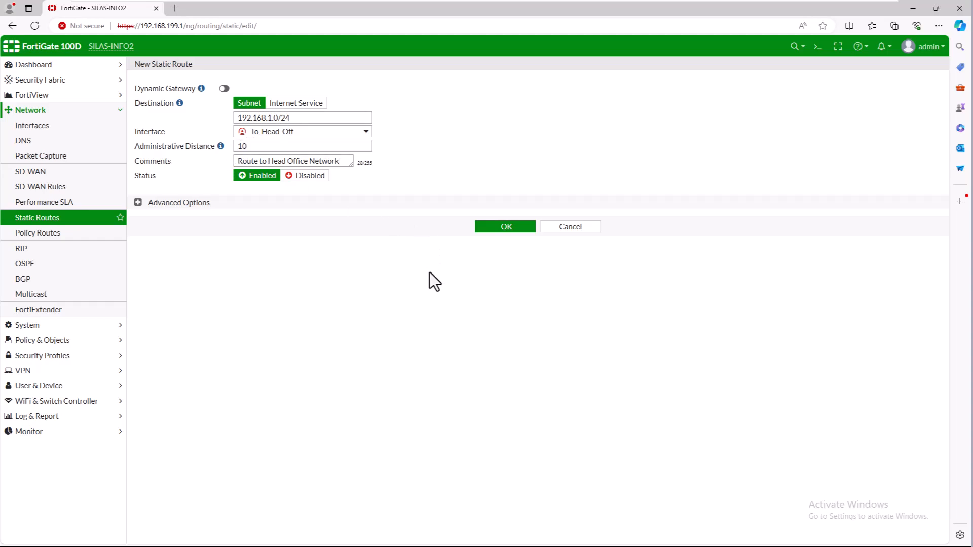
{"action": "left_click", "coordinate": [491, 228]}
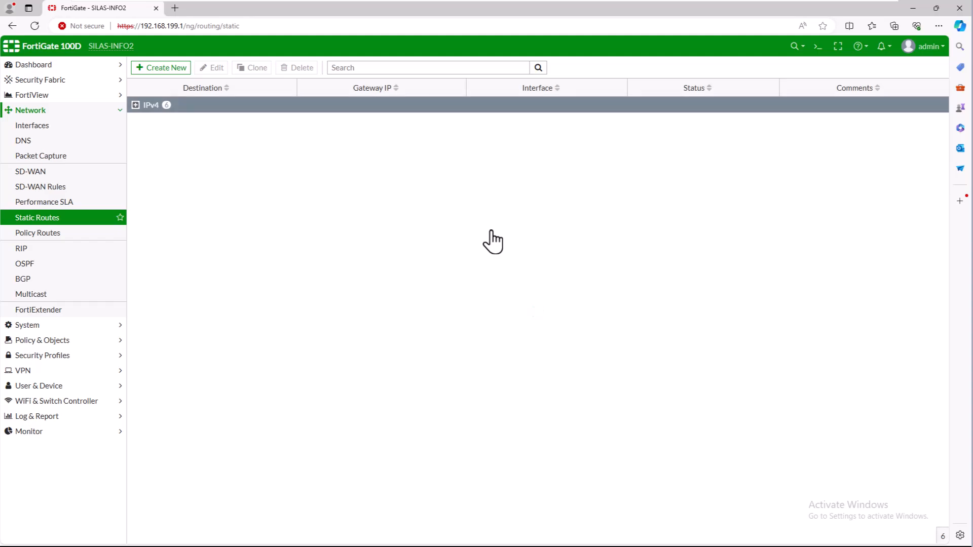
Add a 0.0.0.0/0 static route that sends traffic to Blackhole
{"action": "left_click", "coordinate": [135, 105]}
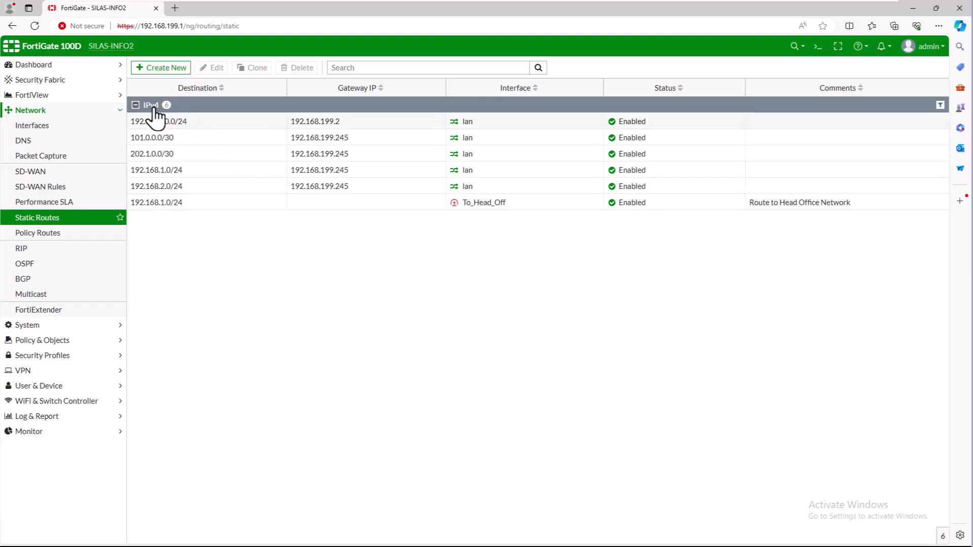
{"action": "left_click", "coordinate": [160, 70]}
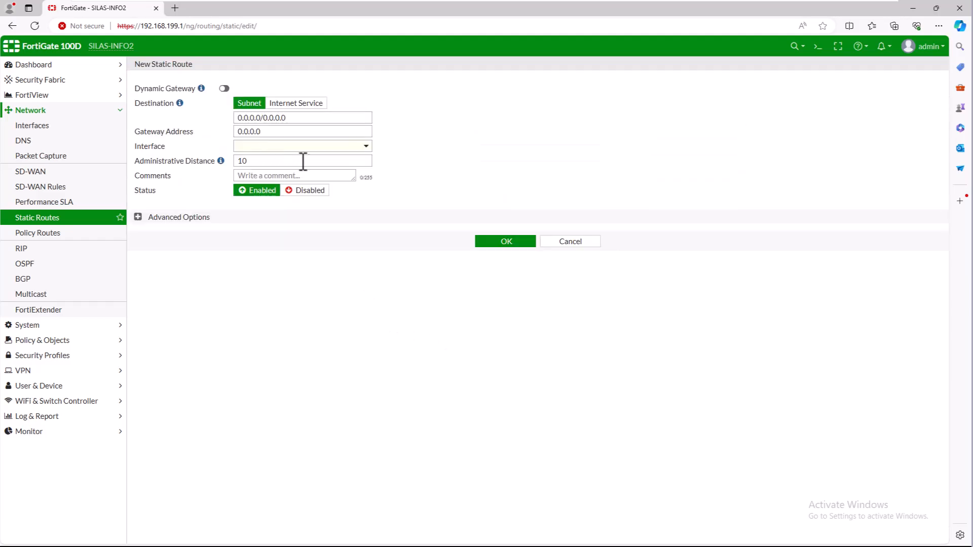
{"action": "left_click", "coordinate": [366, 151]}
{"action": "scroll", "coordinate": [322, 296], "scroll_direction": "down", "scroll_amount": 5}
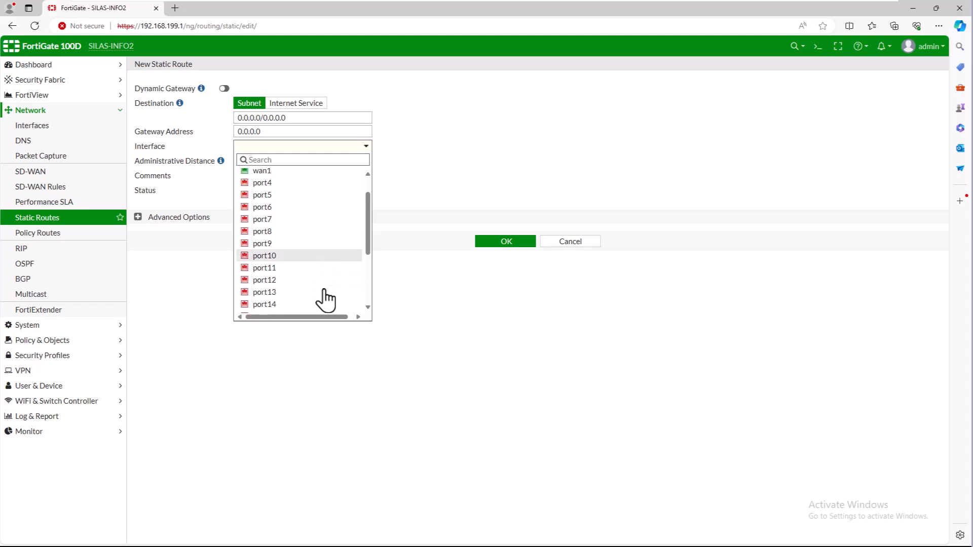
{"action": "left_click", "coordinate": [287, 307]}
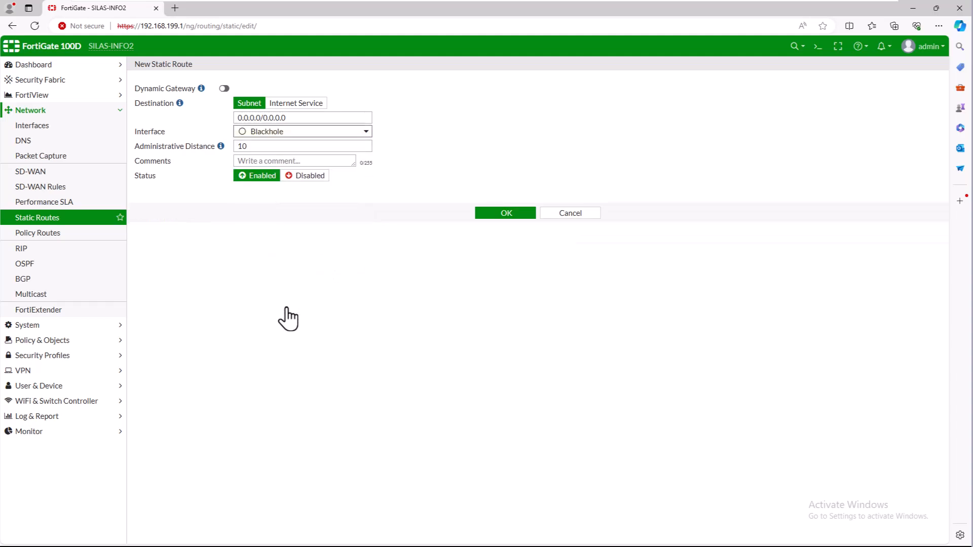
{"action": "left_click", "coordinate": [494, 214]}
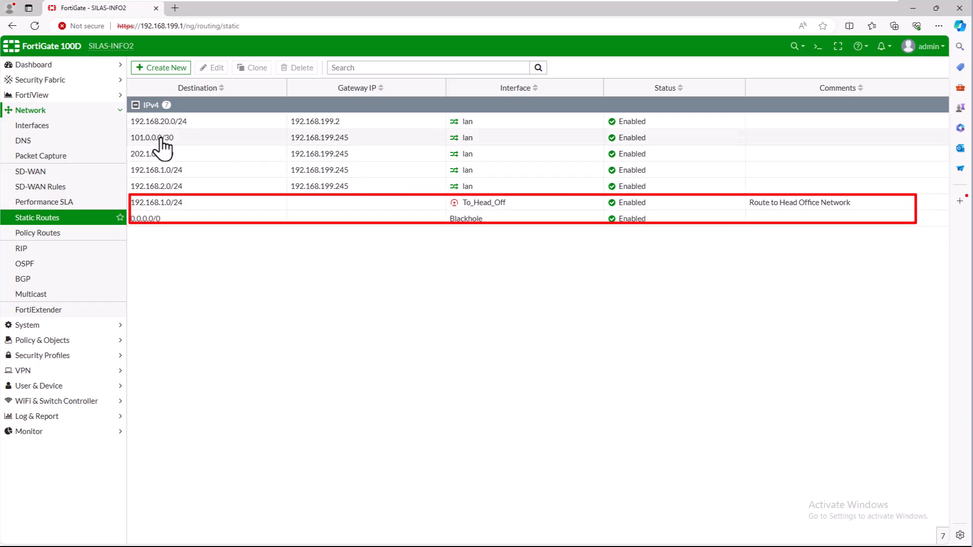
{"action": "left_click", "coordinate": [135, 105]}
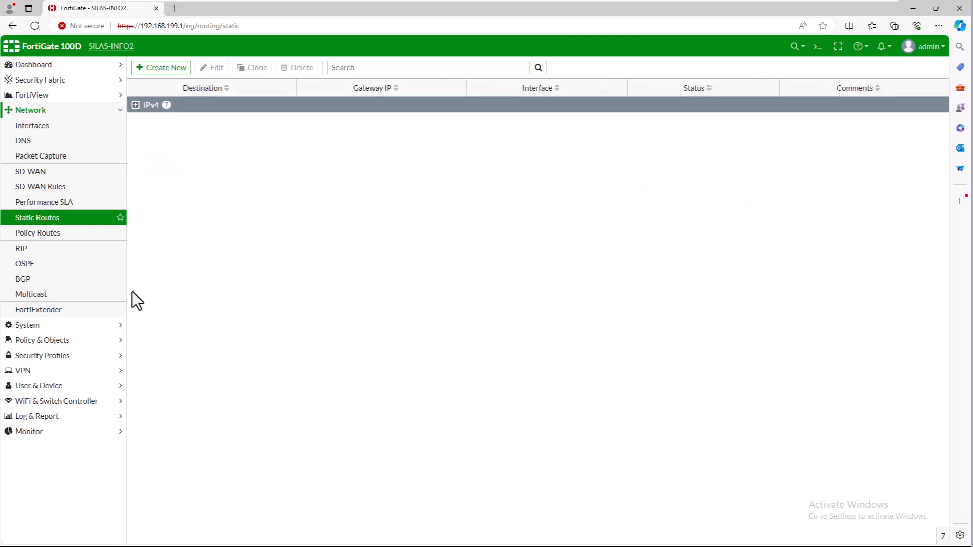
Create IPv4 policy Head_Off_Internal_To_Branch with incoming lan and outgoing To_Head_Off
{"action": "left_click", "coordinate": [21, 348]}
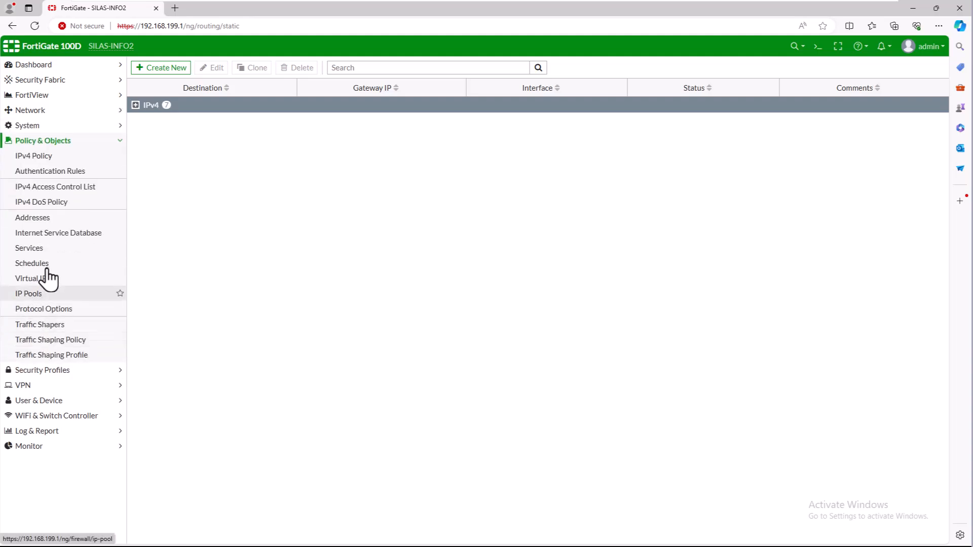
{"action": "left_click", "coordinate": [43, 157]}
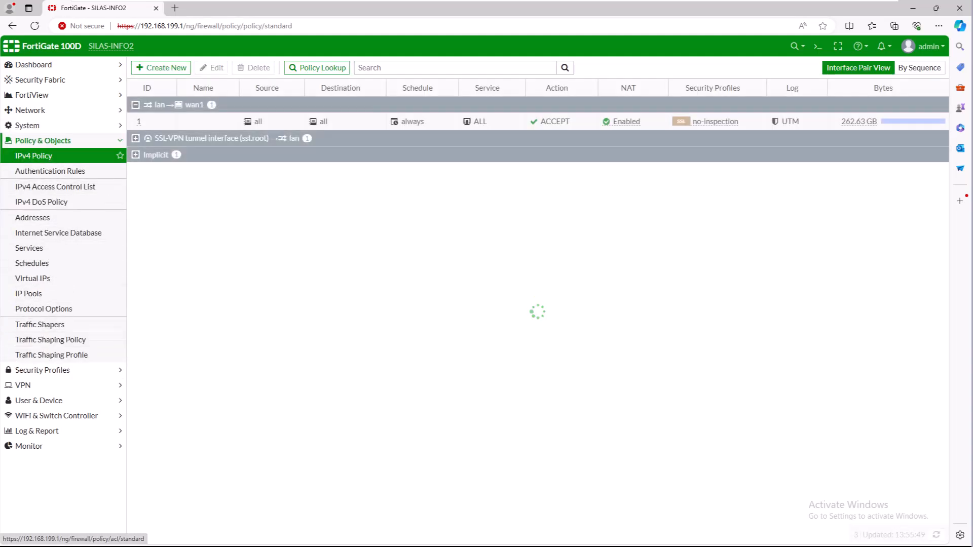
{"action": "left_click", "coordinate": [150, 71]}
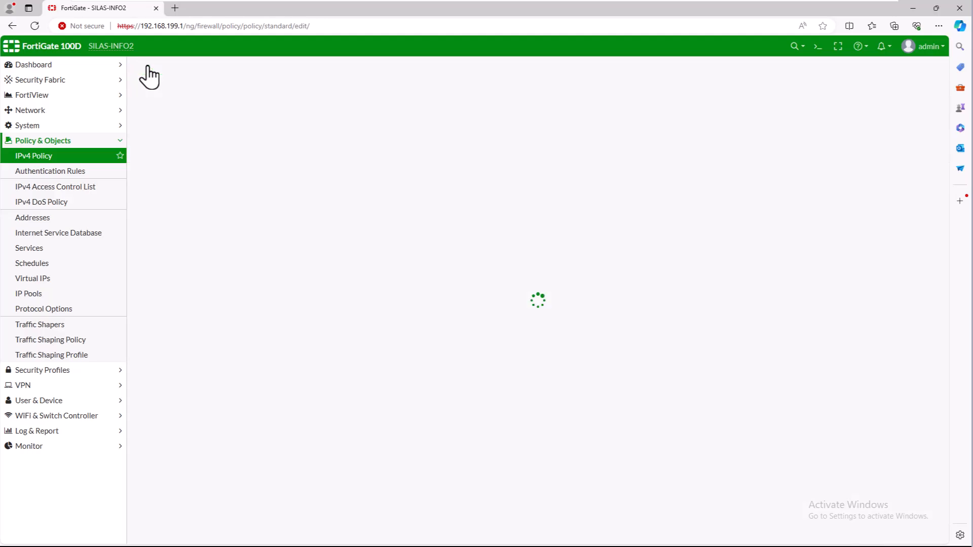
{"action": "left_click", "coordinate": [214, 93]}
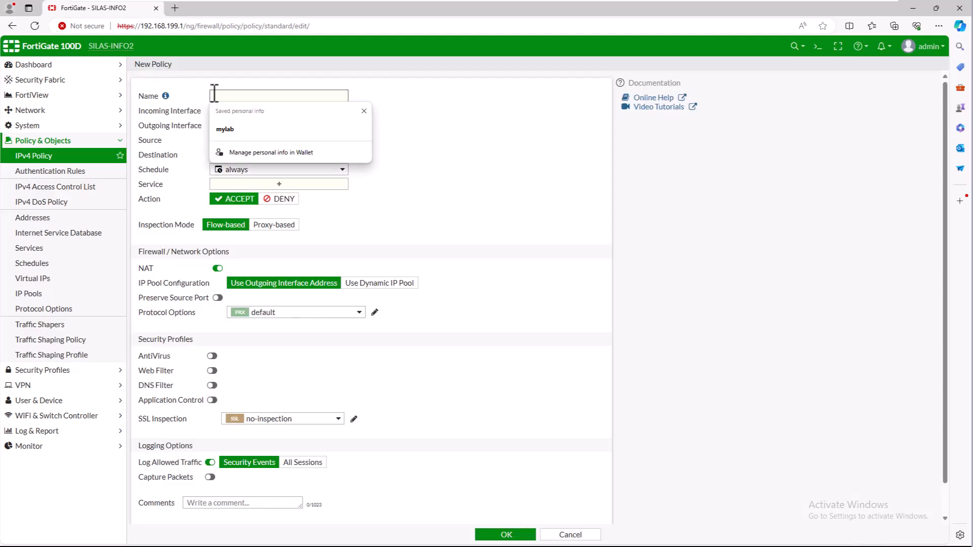
{"action": "type", "text": "Head_Off_Internal_To_Branch"}
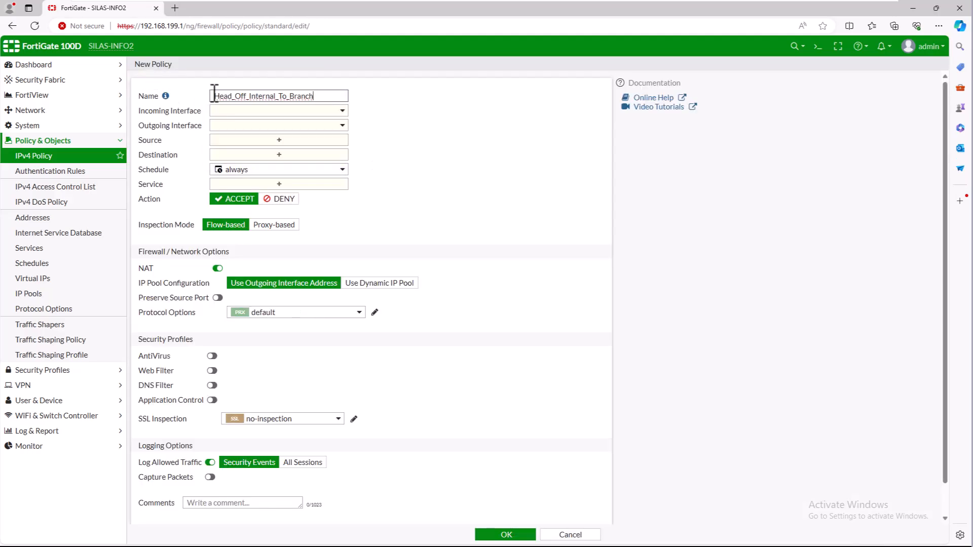
{"action": "left_click", "coordinate": [396, 145]}
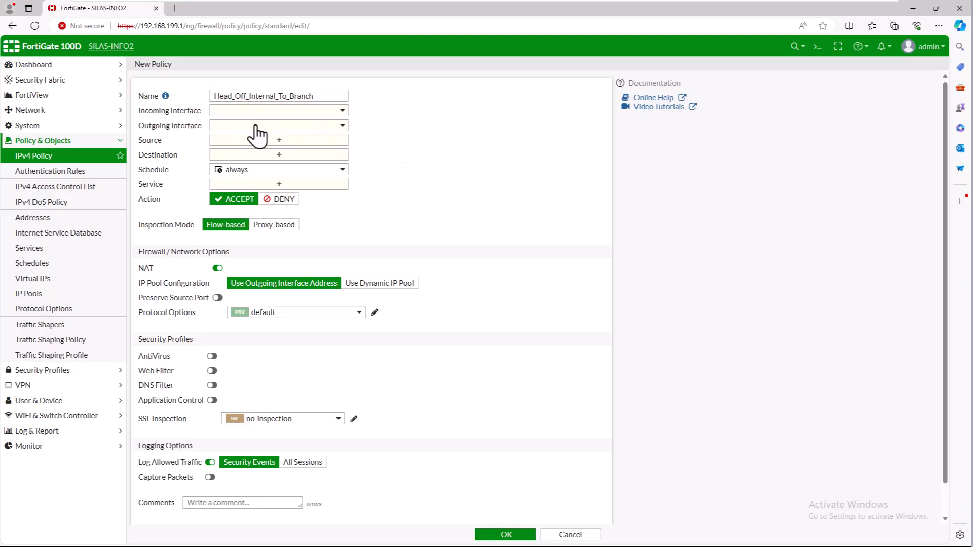
{"action": "left_click", "coordinate": [340, 112]}
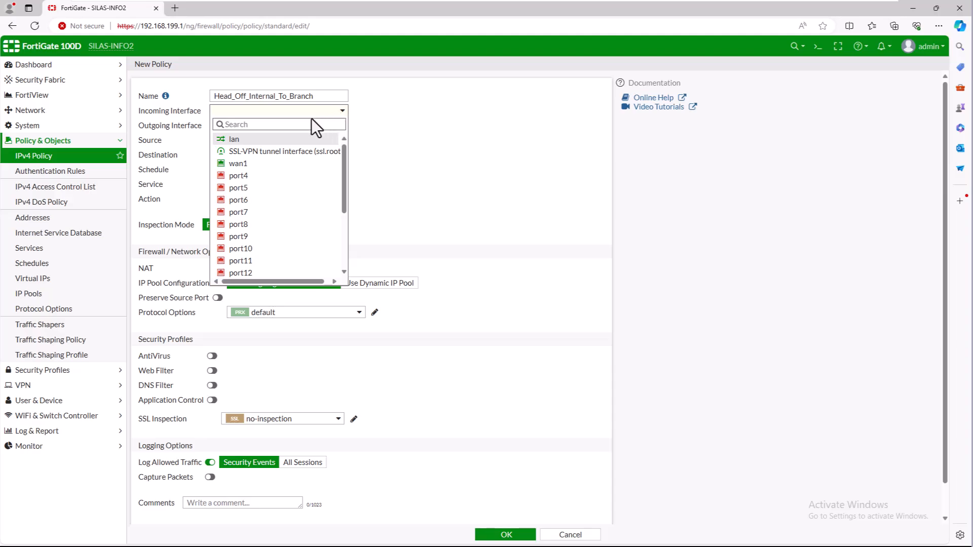
{"action": "left_click", "coordinate": [252, 139]}
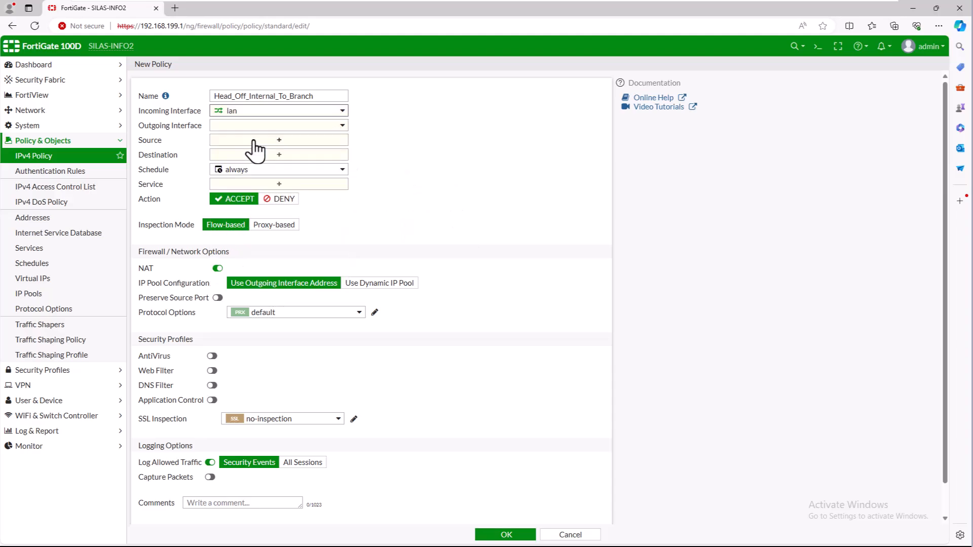
{"action": "left_click", "coordinate": [267, 126]}
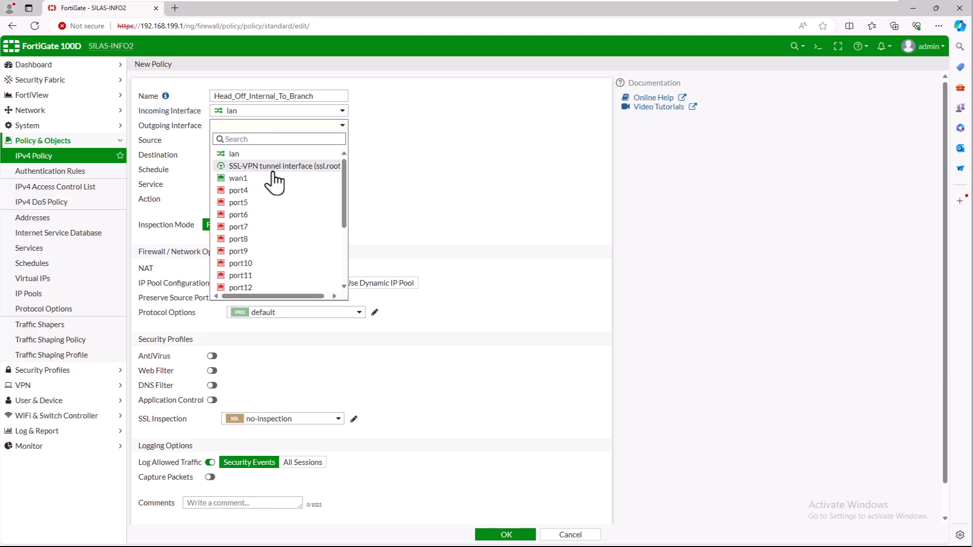
{"action": "scroll", "coordinate": [275, 179], "scroll_direction": "down", "scroll_amount": 3}
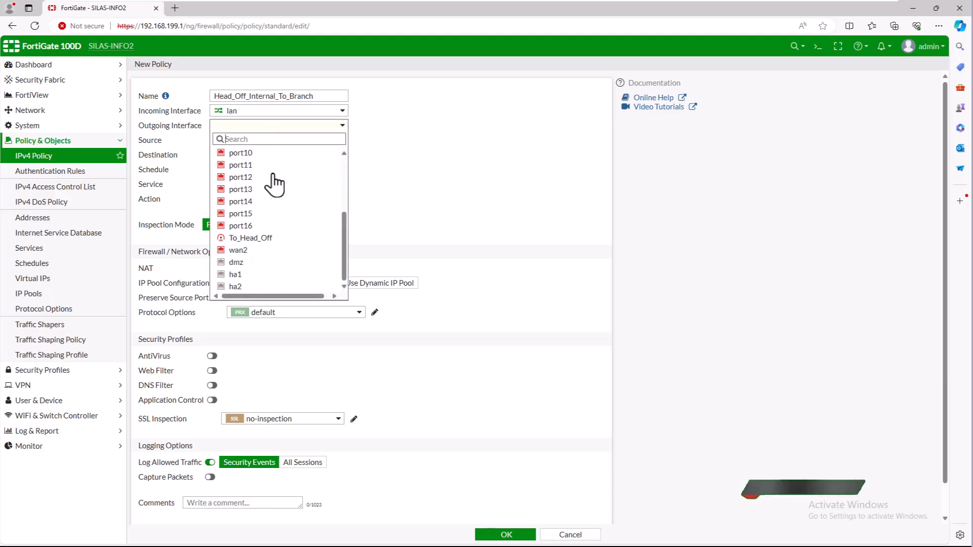
{"action": "left_click", "coordinate": [261, 241]}
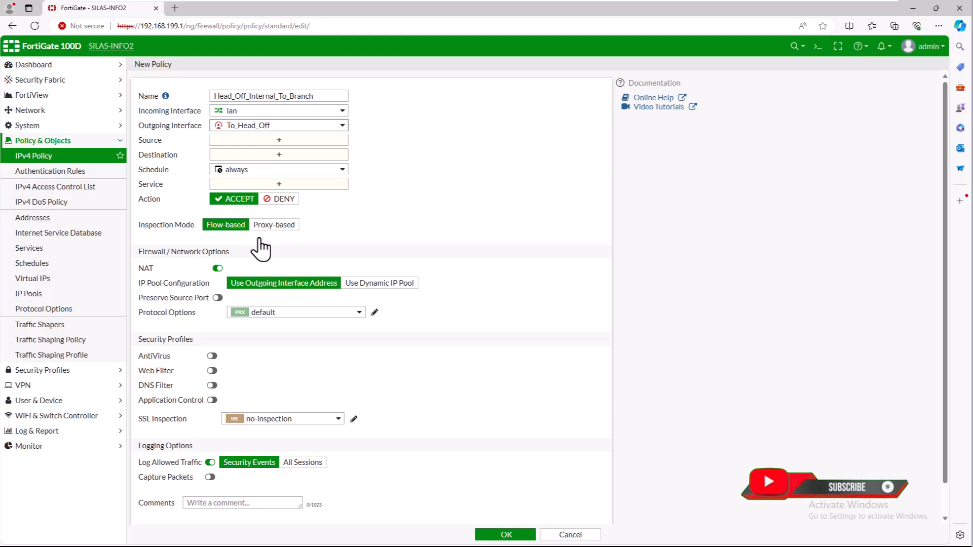
Set source Branch_Internal_Network, destination Head_Off_Internal_Network, service ALL and NAT off, then save
{"action": "left_click", "coordinate": [280, 143]}
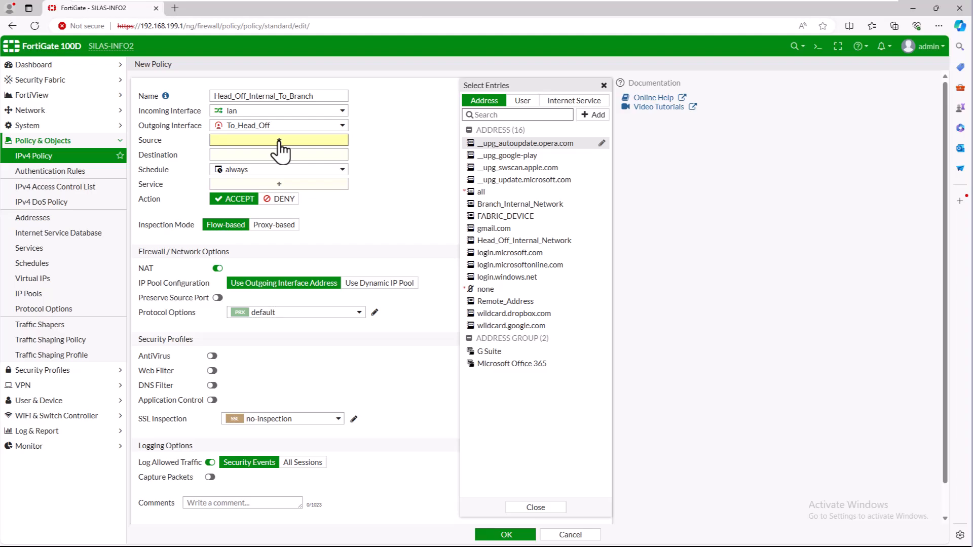
{"action": "left_click", "coordinate": [529, 207]}
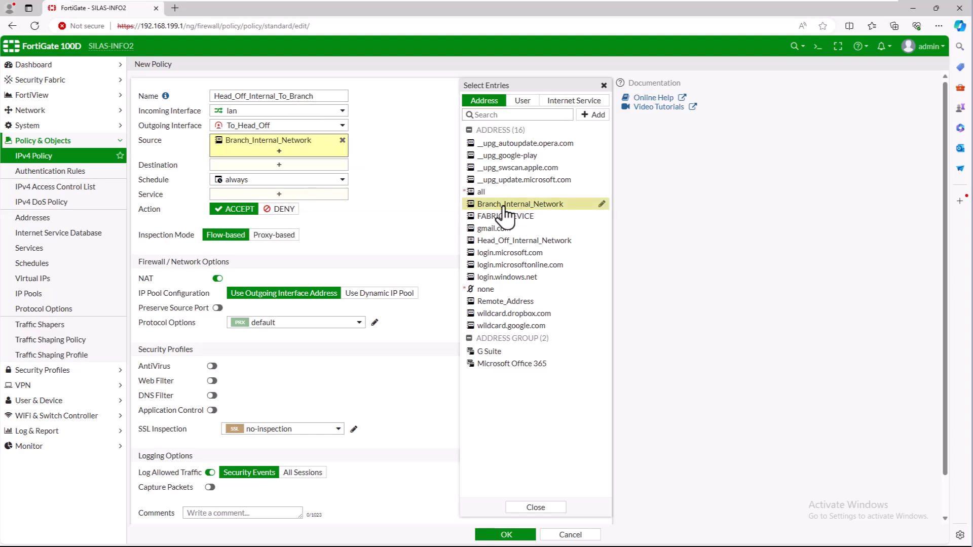
{"action": "left_click", "coordinate": [301, 165]}
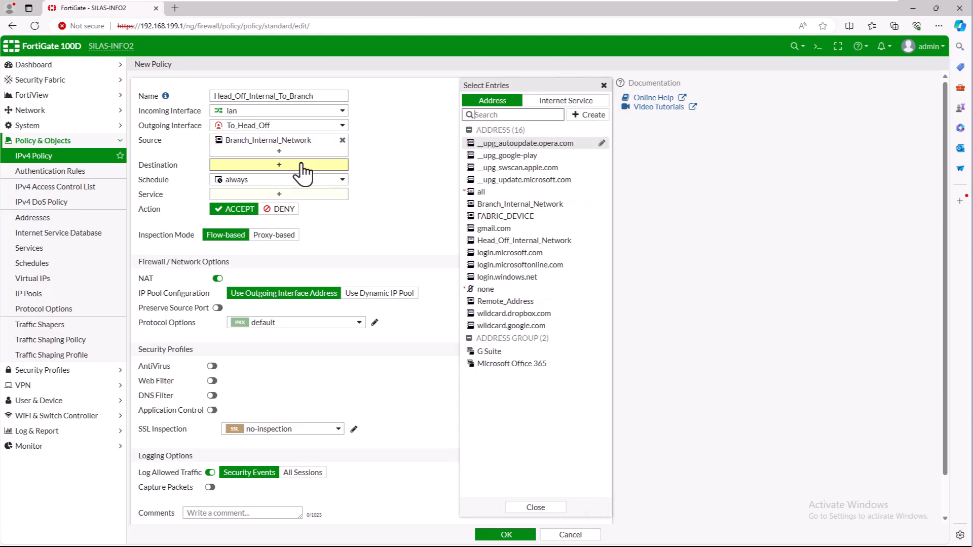
{"action": "left_click", "coordinate": [527, 247]}
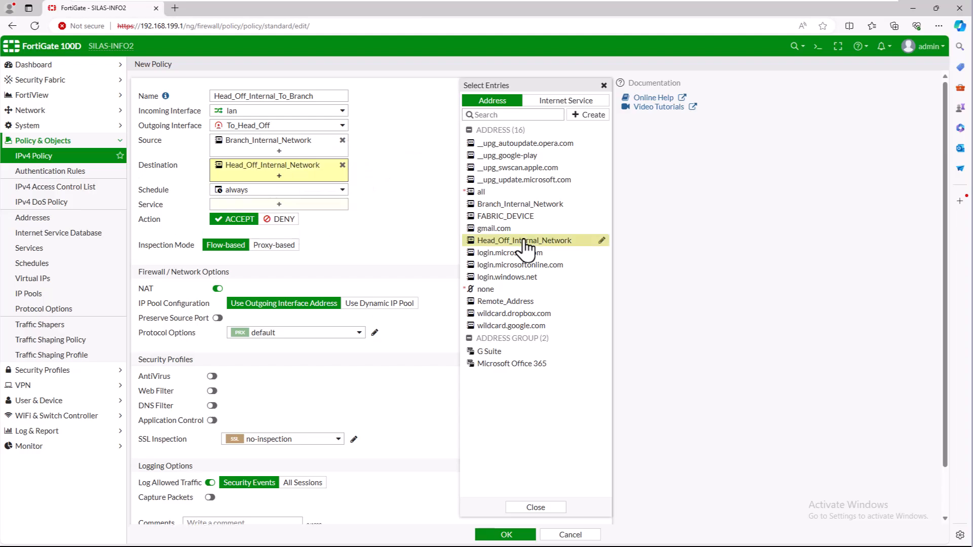
{"action": "left_click", "coordinate": [331, 206]}
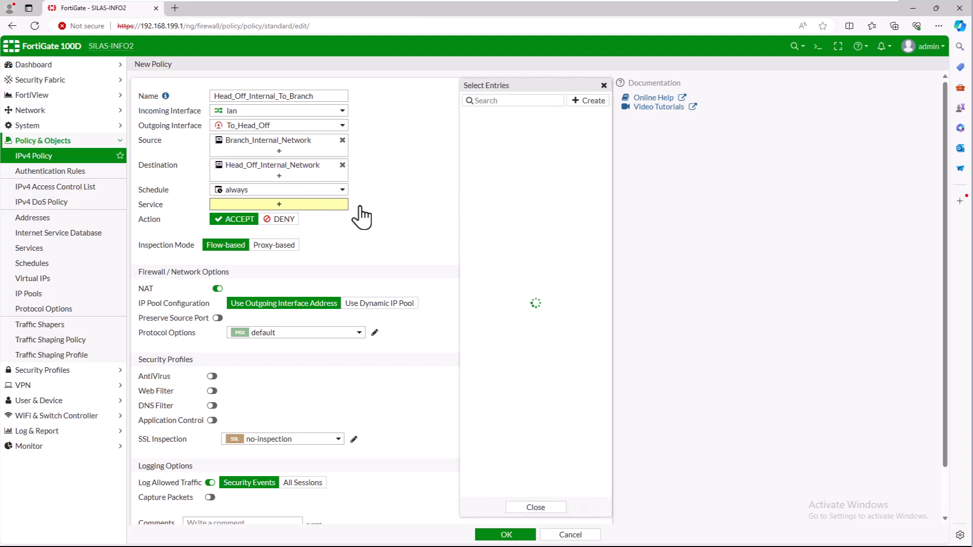
{"action": "left_click", "coordinate": [488, 143]}
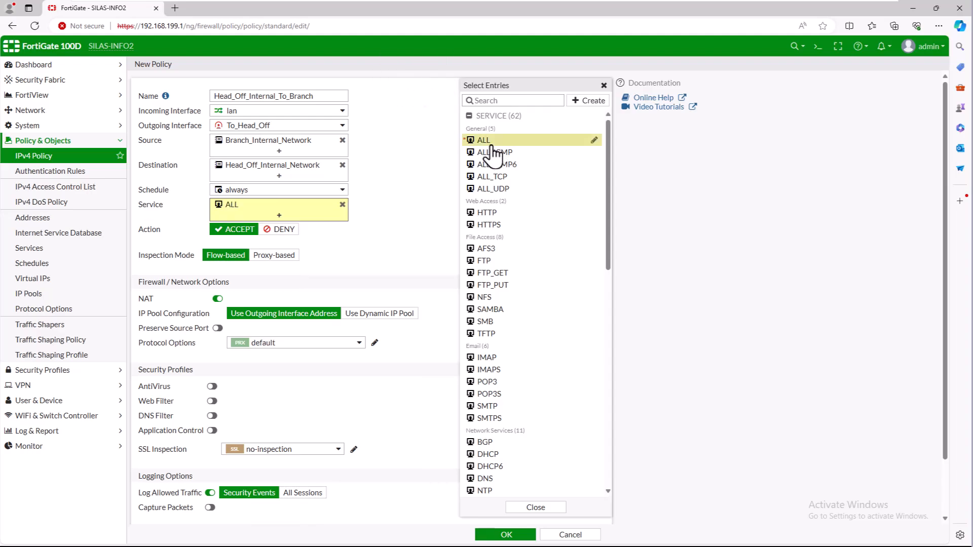
{"action": "left_click", "coordinate": [398, 225]}
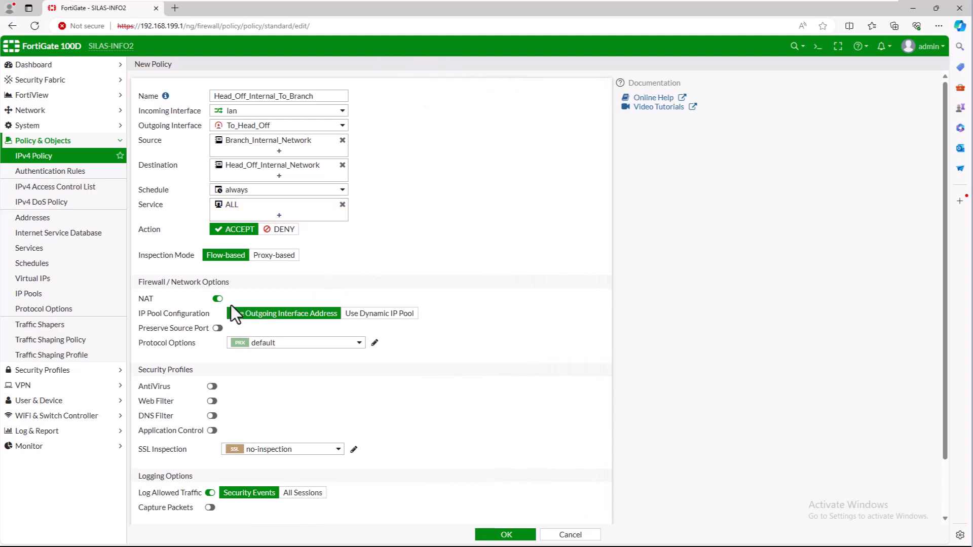
{"action": "left_click", "coordinate": [217, 299]}
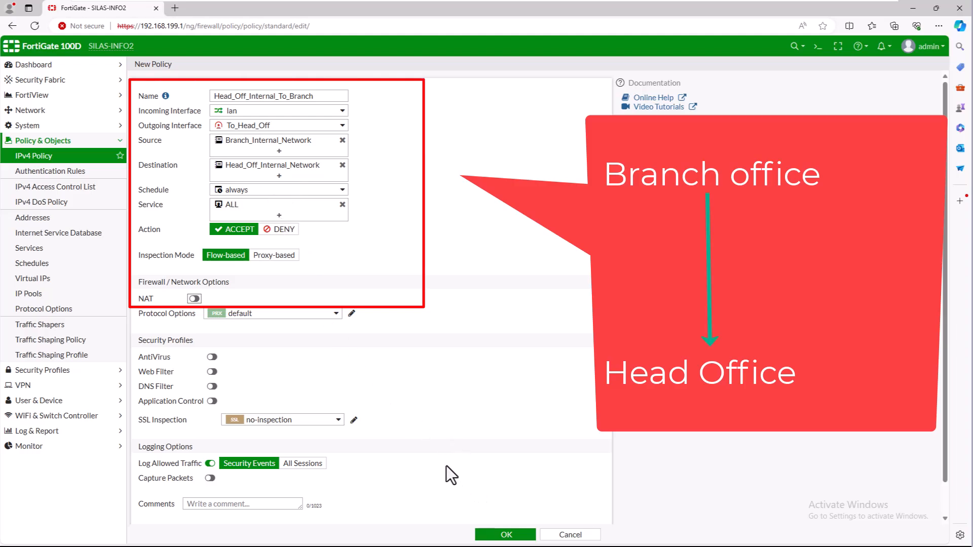
{"action": "left_click", "coordinate": [487, 534]}
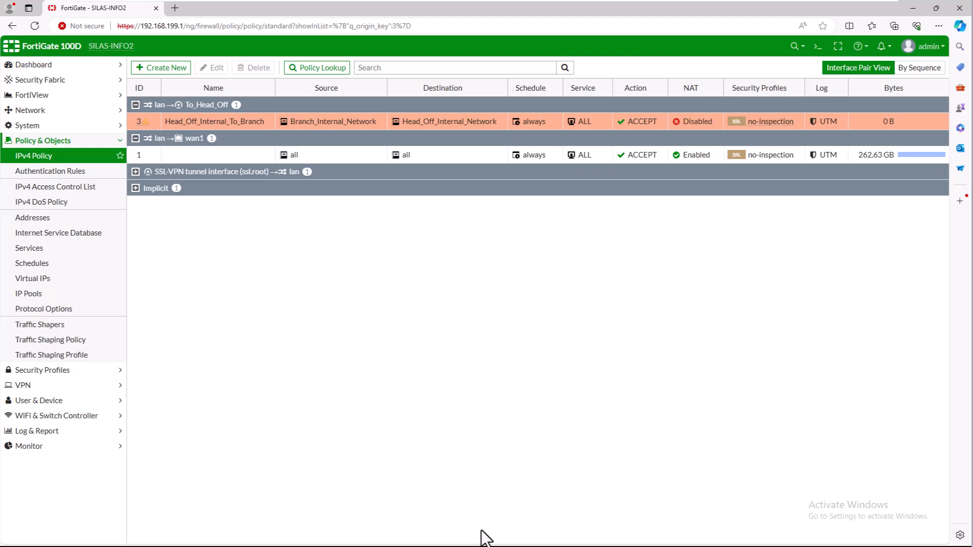
Create policy From_Head_Off_Branch_Local with incoming To_Head_Off and outgoing lan
{"action": "left_click", "coordinate": [152, 68]}
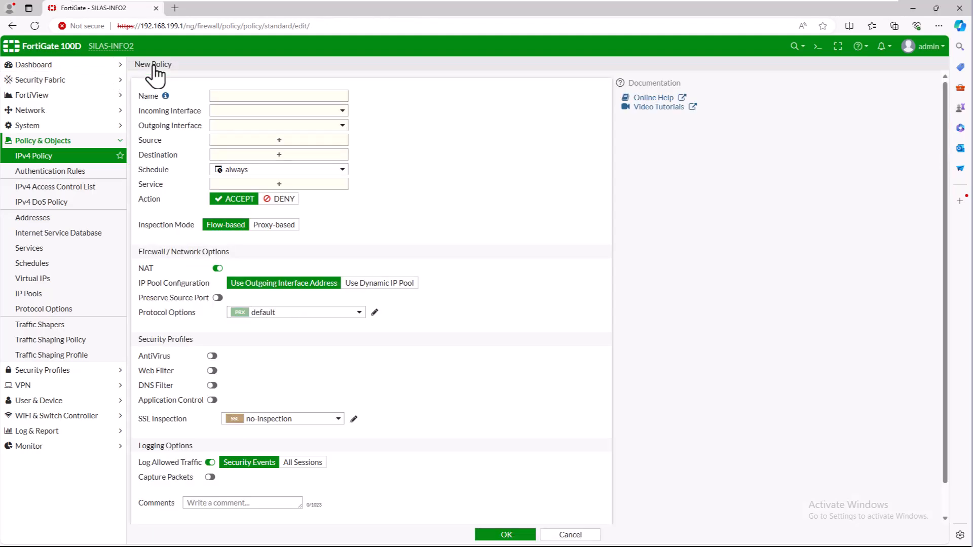
{"action": "left_click", "coordinate": [224, 95]}
{"action": "type", "text": "From_Head_Off_Branch_Local"}
{"action": "left_click", "coordinate": [451, 208]}
{"action": "left_click", "coordinate": [346, 113]}
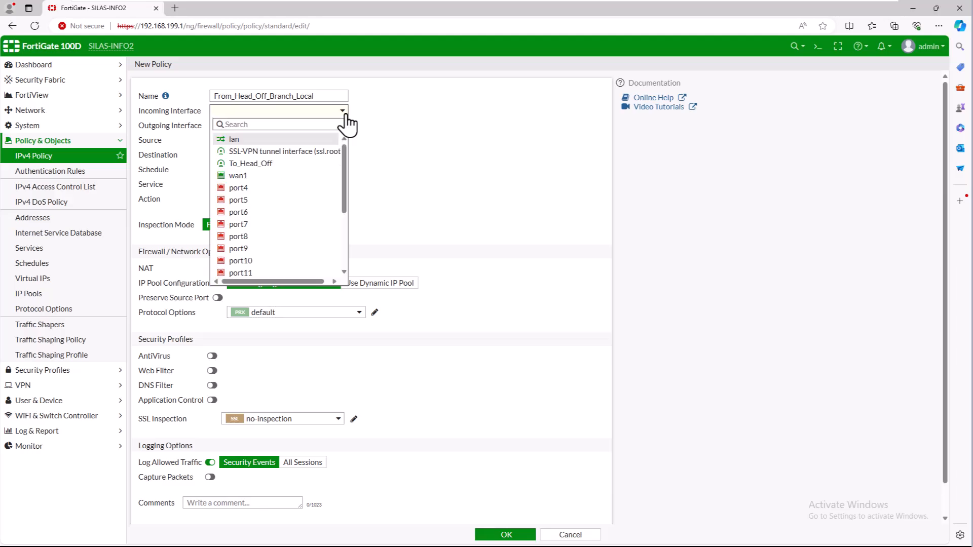
{"action": "left_click", "coordinate": [278, 166]}
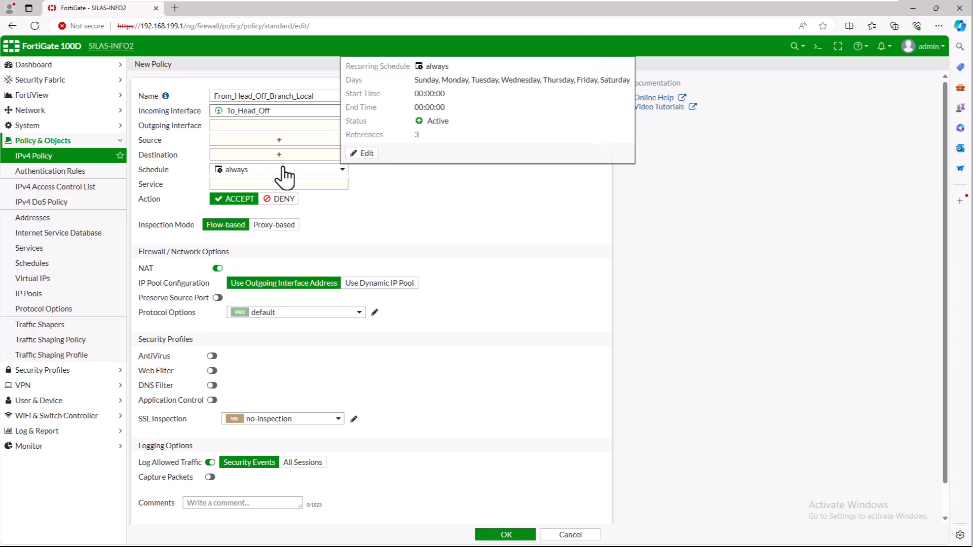
{"action": "left_click", "coordinate": [298, 127]}
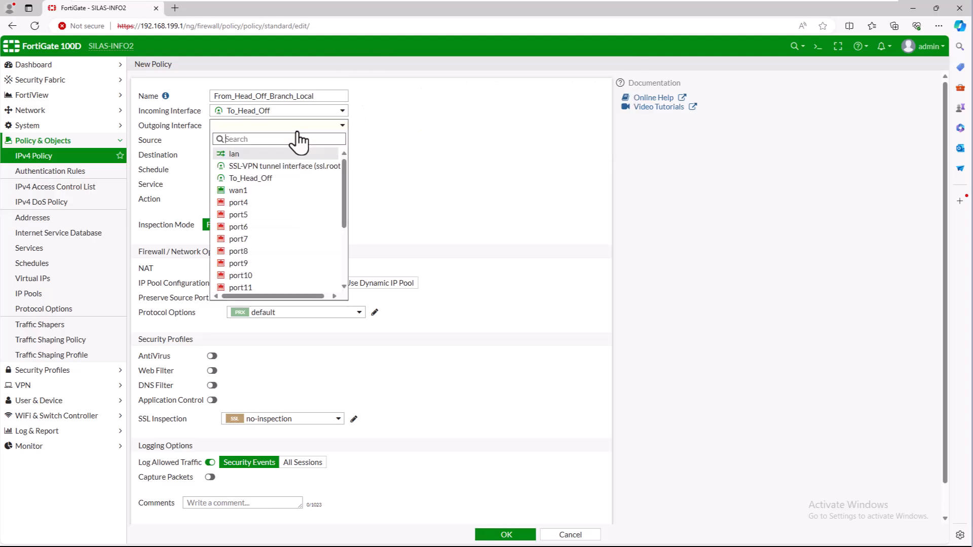
{"action": "left_click", "coordinate": [258, 154]}
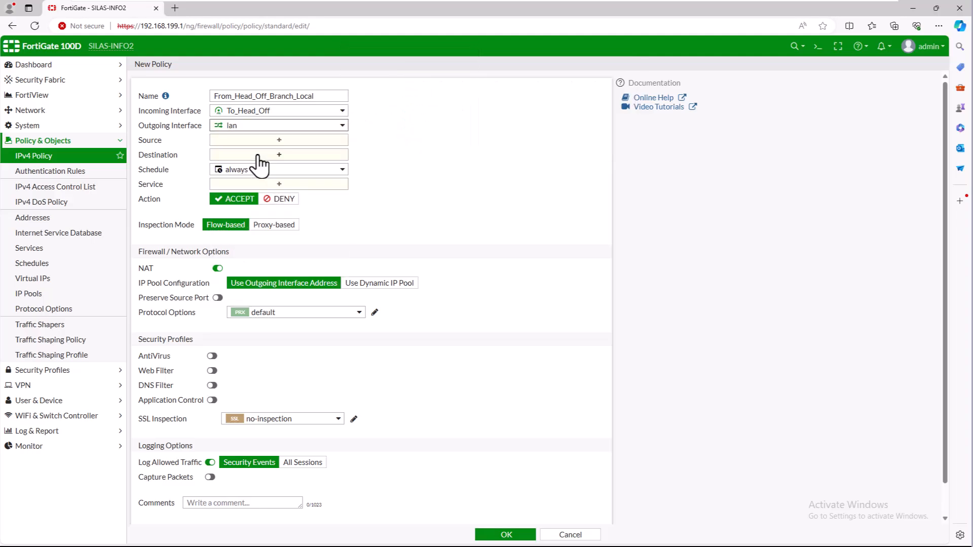
Set source Head_Off_Internal_Network, destination Branch_Internal_Network, service ALL and NAT off, then save
{"action": "left_click", "coordinate": [278, 141]}
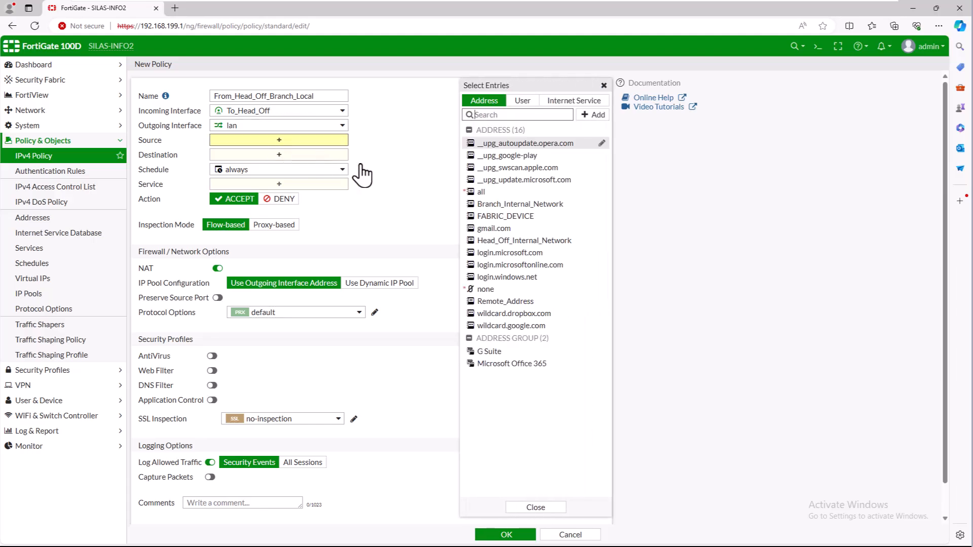
{"action": "left_click", "coordinate": [519, 242]}
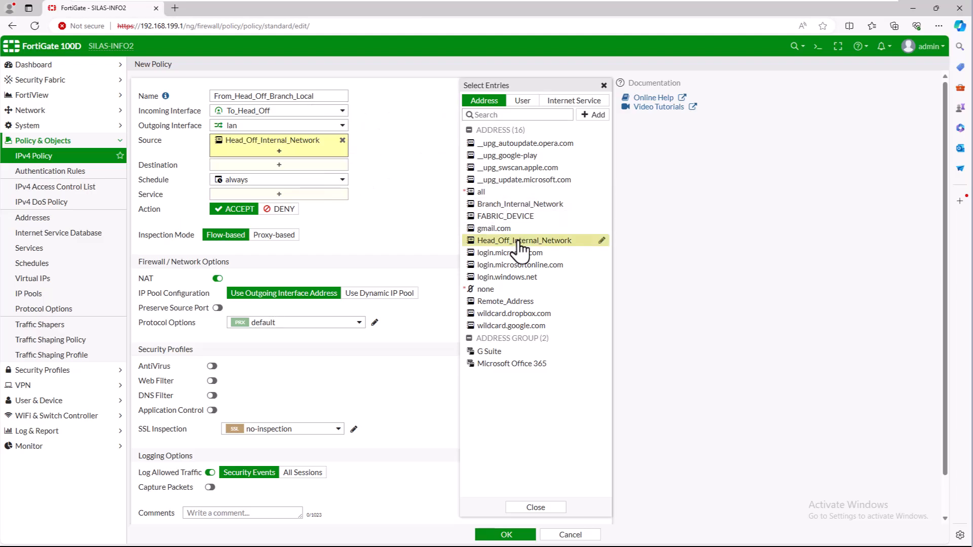
{"action": "left_click", "coordinate": [305, 166]}
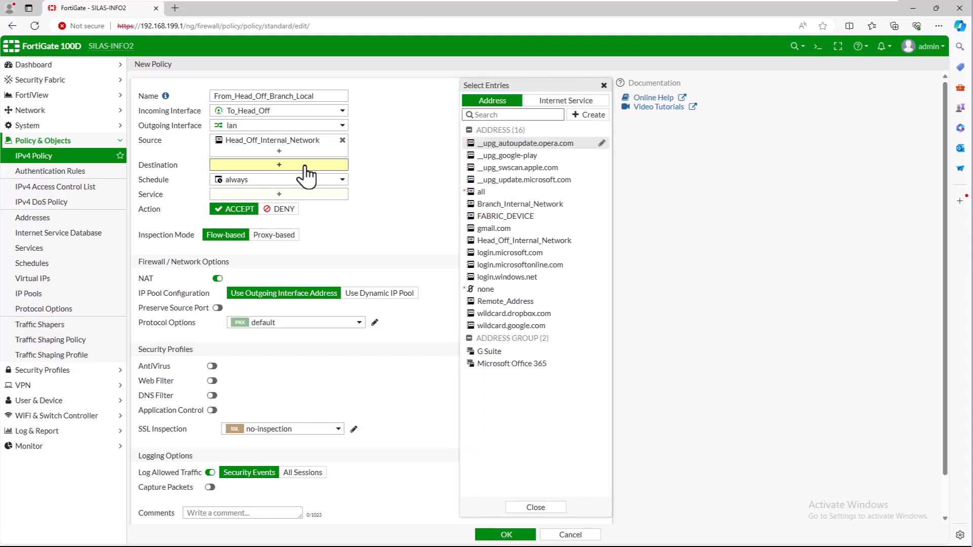
{"action": "left_click", "coordinate": [490, 205]}
{"action": "left_click", "coordinate": [318, 206]}
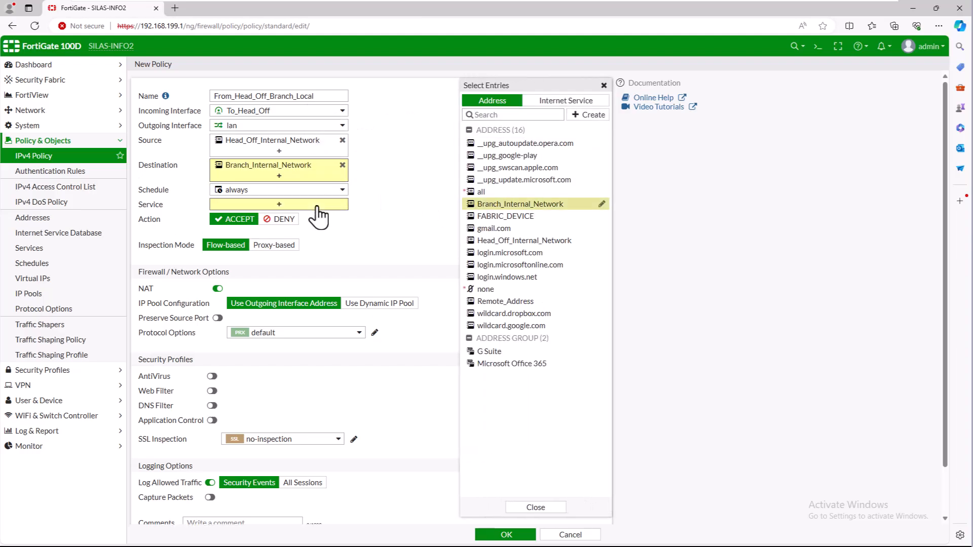
{"action": "left_click", "coordinate": [488, 142]}
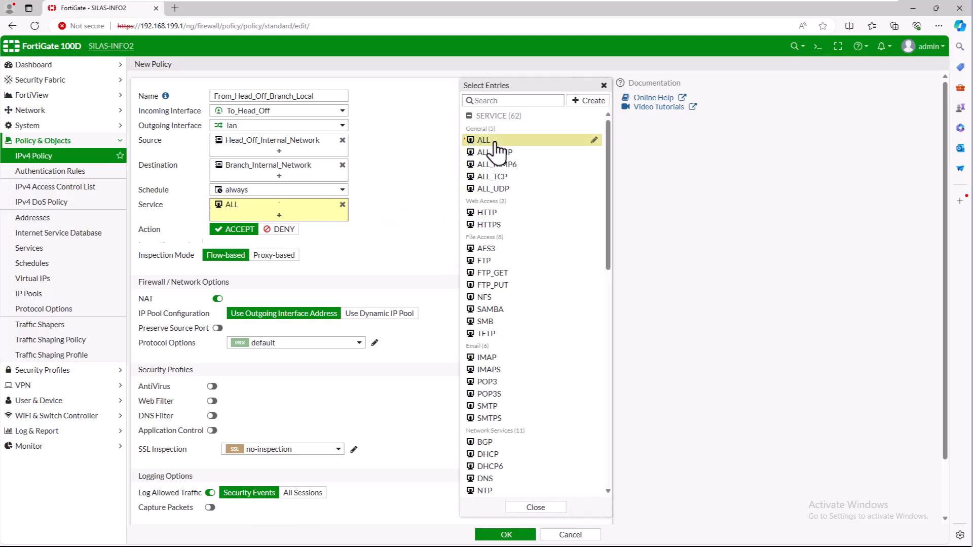
{"action": "left_click", "coordinate": [381, 235]}
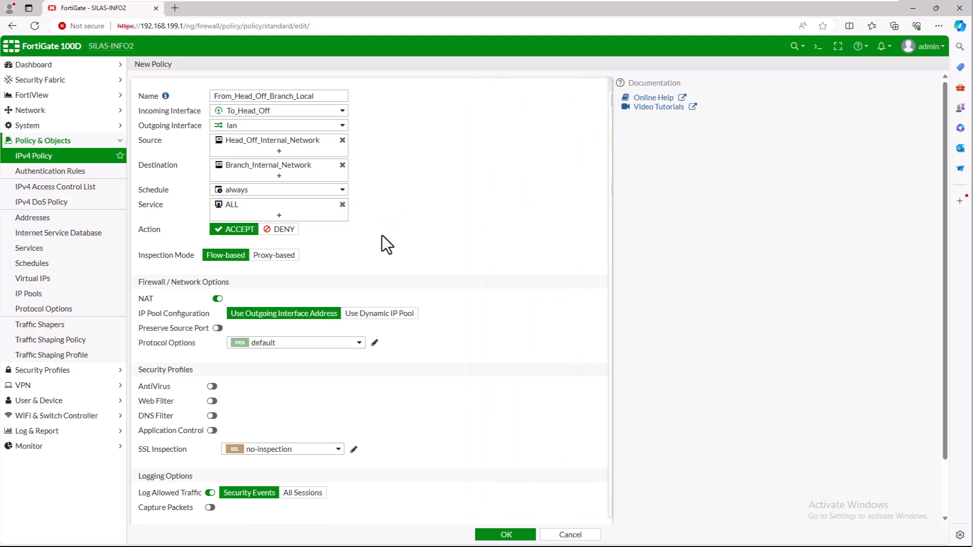
{"action": "left_click", "coordinate": [217, 298]}
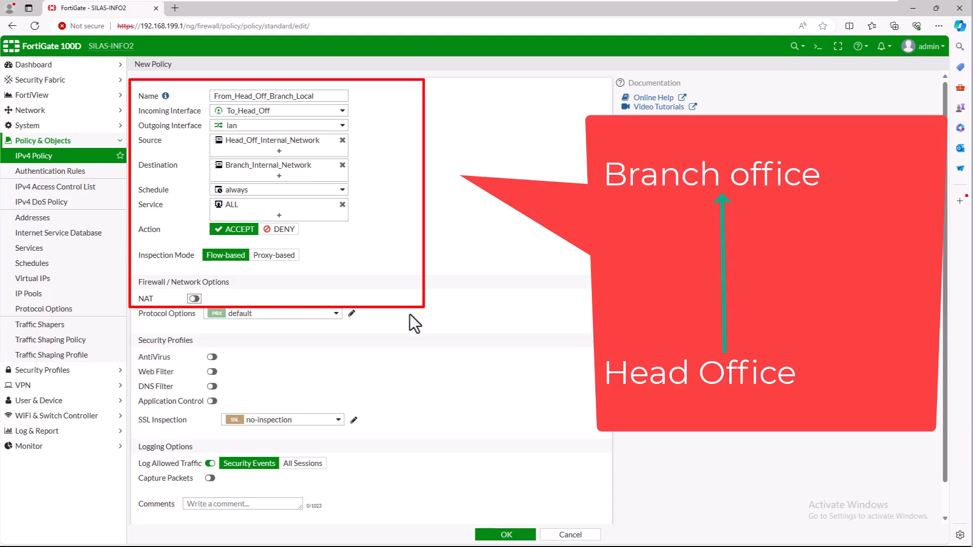
{"action": "left_click", "coordinate": [522, 534]}
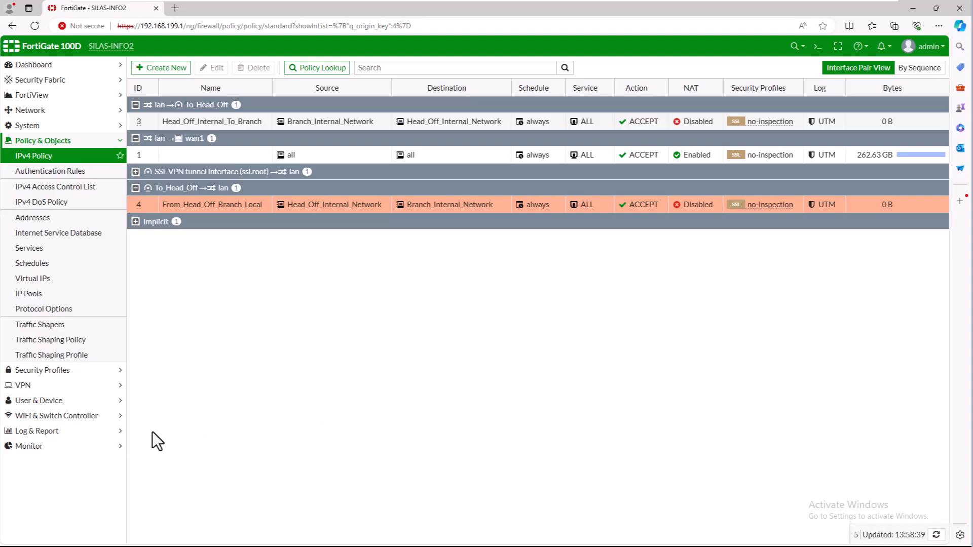
Open the IPsec Monitor and sign back in with the administrator username and password
{"action": "left_click", "coordinate": [31, 446]}
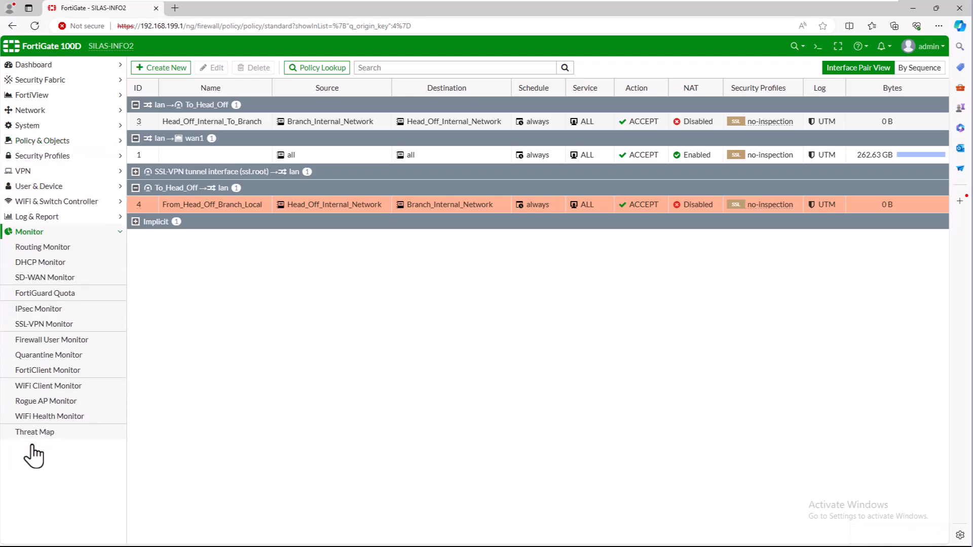
{"action": "left_click", "coordinate": [38, 310]}
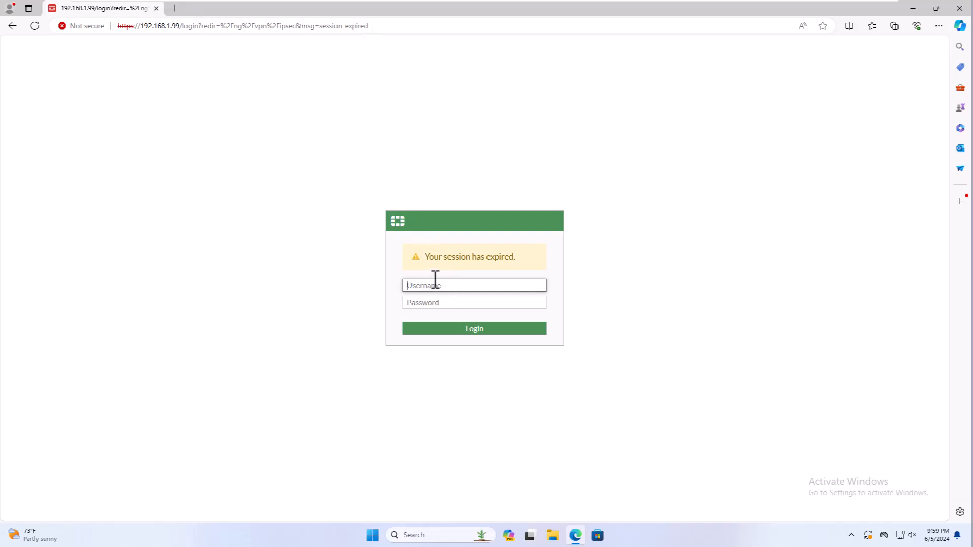
{"action": "type", "text": "admin"}
{"action": "key", "text": "Tab"}
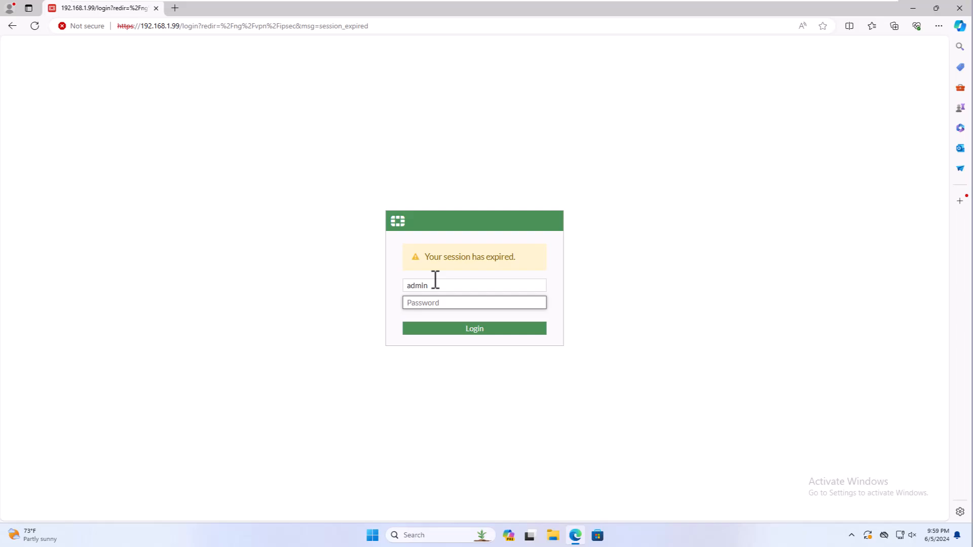
{"action": "type", "text": "••••••••"}
{"action": "key", "text": "Return"}
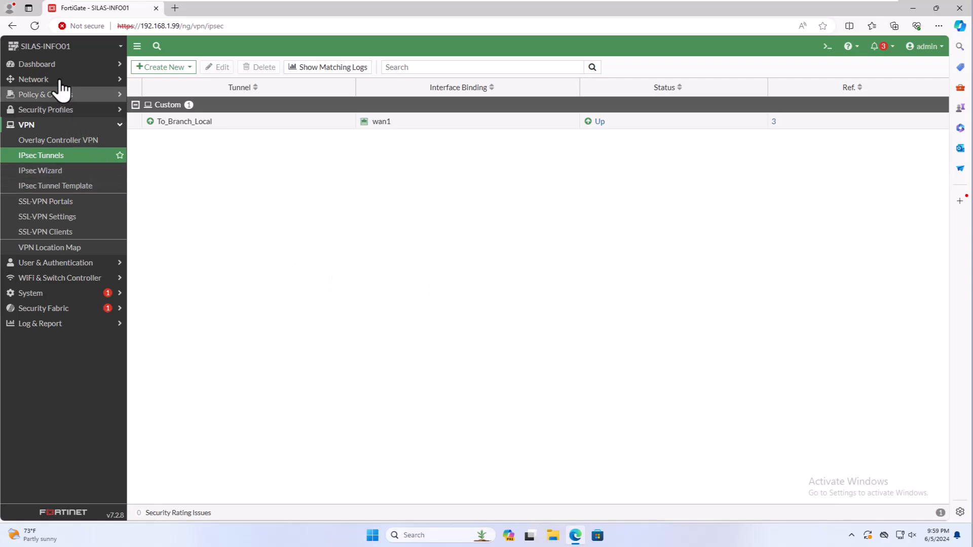
{"action": "left_click", "coordinate": [55, 66]}
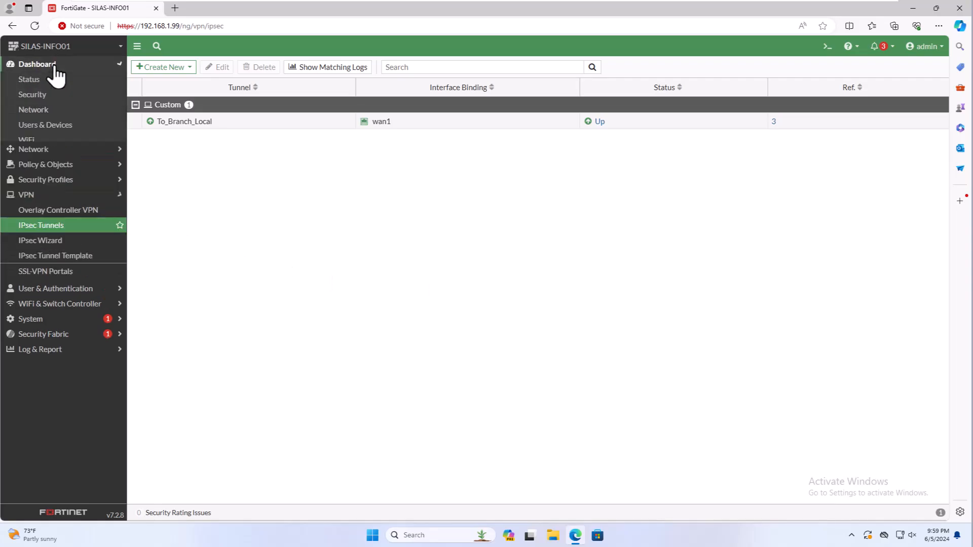
Show the Network dashboard's IPsec widget full screen to check To_Branch_Local, then go to Static Routes
{"action": "left_click", "coordinate": [36, 110]}
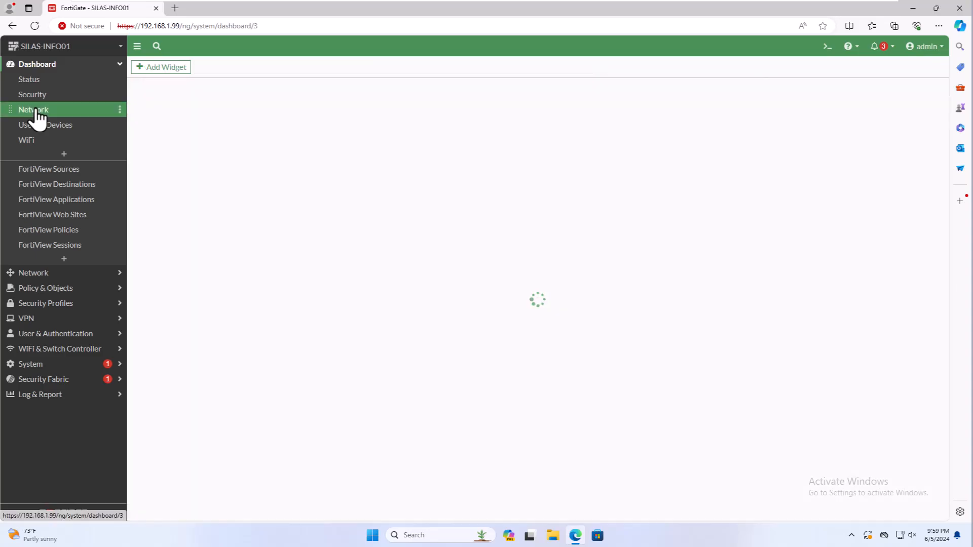
{"action": "mouse_move", "coordinate": [576, 315]}
{"action": "left_click", "coordinate": [553, 330]}
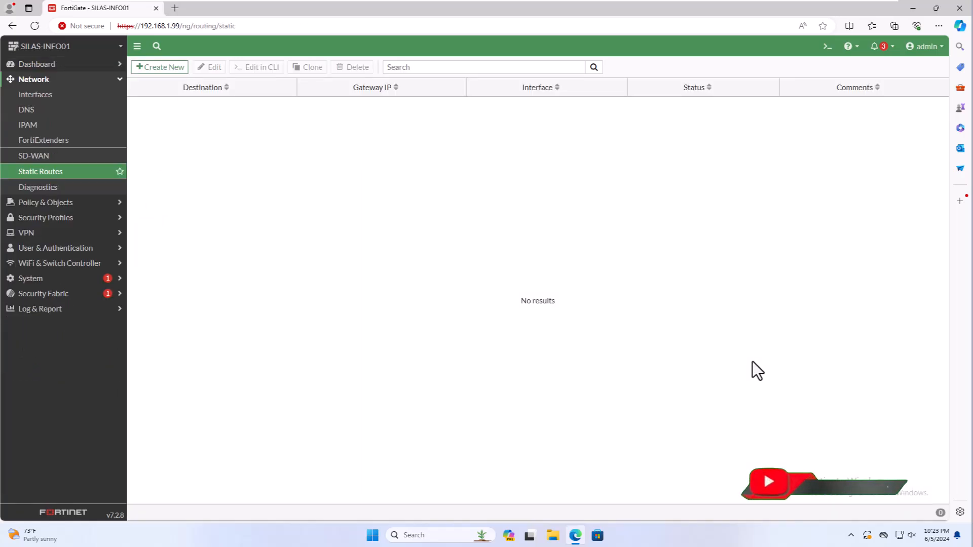
{"action": "left_click", "coordinate": [50, 176]}
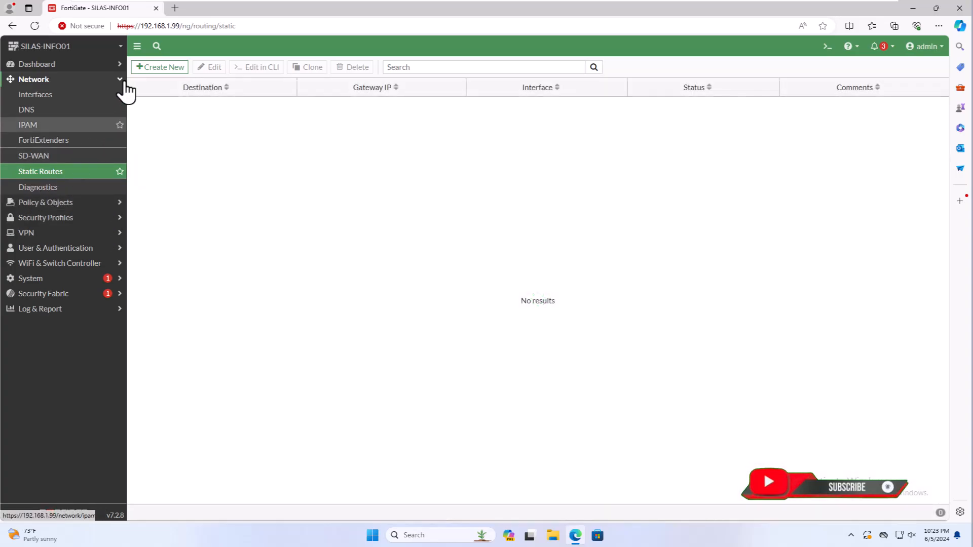
Add a static route for 192.168.199.0/24 via the To_Branch_Local interface
{"action": "left_click", "coordinate": [150, 71]}
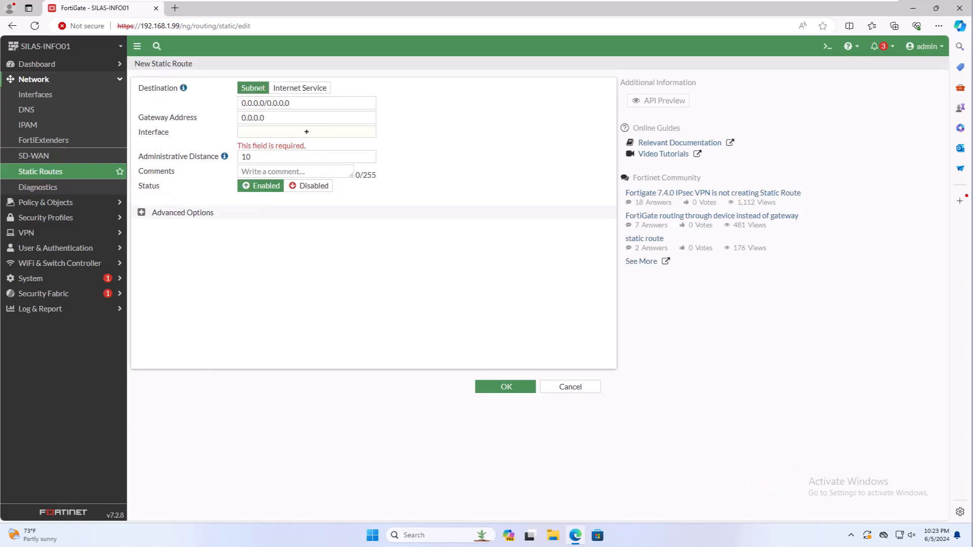
{"action": "left_click", "coordinate": [256, 103]}
{"action": "type", "text": "192.168."}
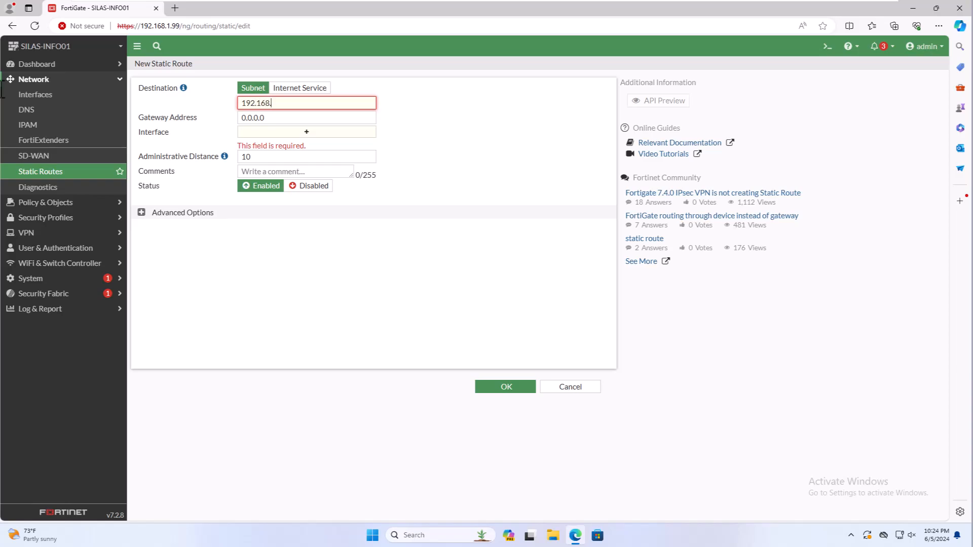
{"action": "type", "text": "199.0/24"}
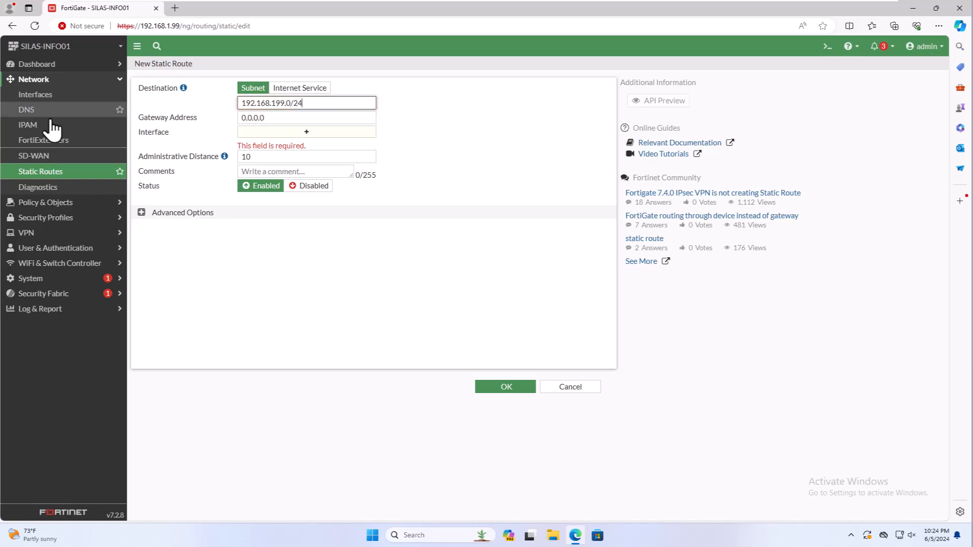
{"action": "left_click", "coordinate": [300, 132]}
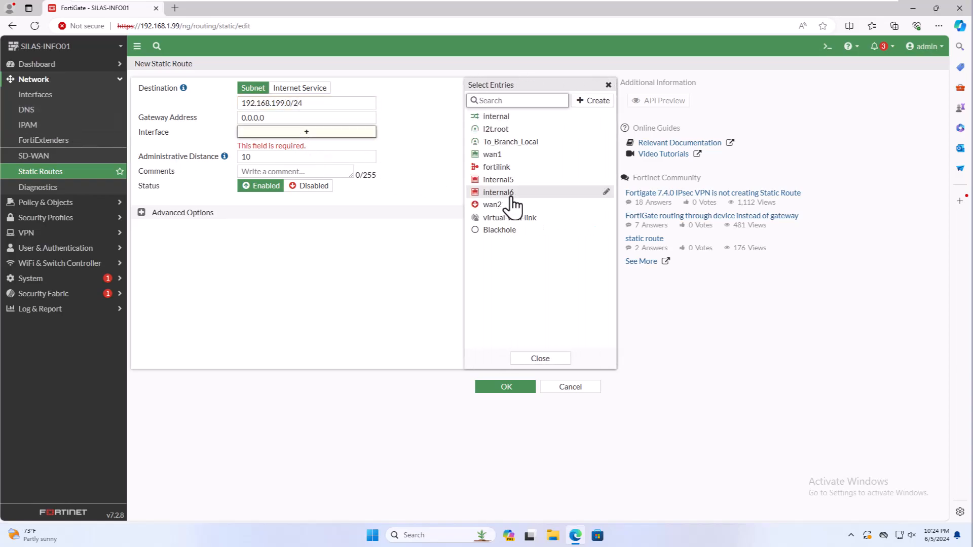
{"action": "left_click", "coordinate": [509, 141]}
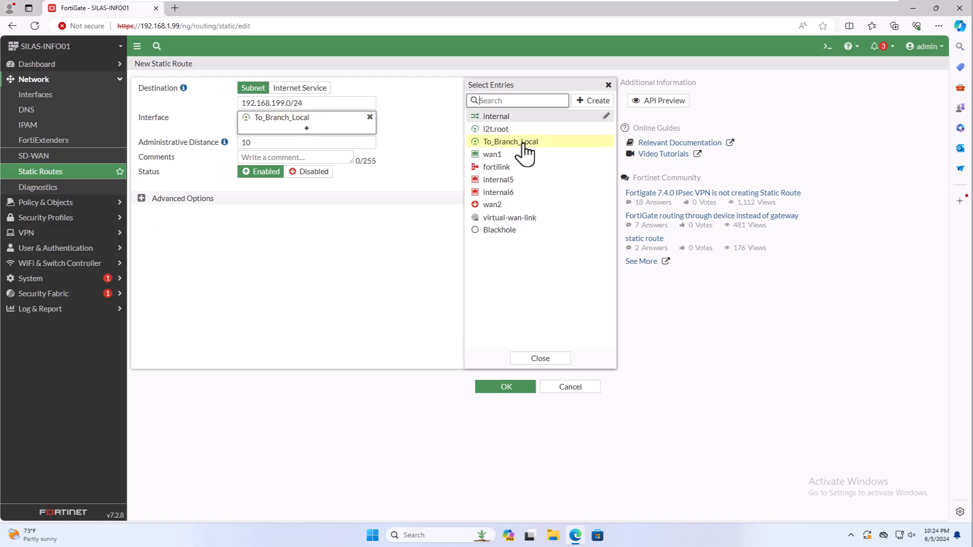
{"action": "left_click", "coordinate": [519, 359]}
{"action": "left_click", "coordinate": [505, 387]}
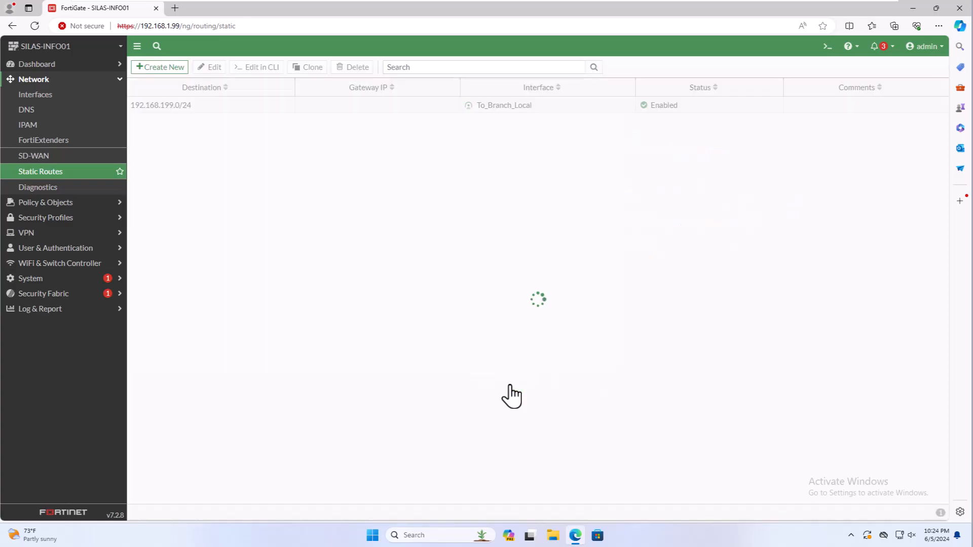
Add a 0.0.0.0/0 static route to Blackhole
{"action": "left_click", "coordinate": [170, 67]}
{"action": "left_click", "coordinate": [306, 133]}
{"action": "left_click", "coordinate": [537, 232]}
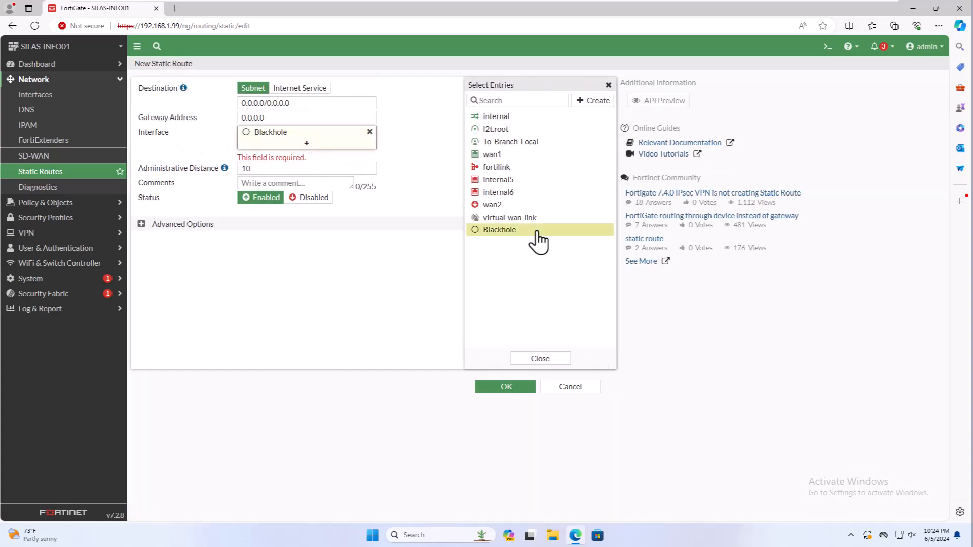
{"action": "left_click", "coordinate": [528, 363]}
{"action": "left_click", "coordinate": [516, 392]}
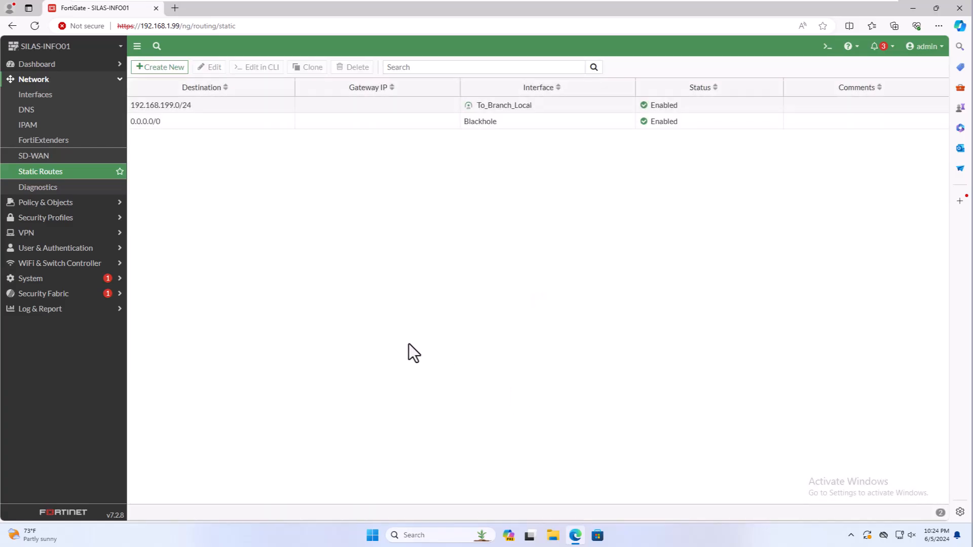
Open Command Prompt and ping 192.168.199.26 and 192.168.199.1
{"action": "left_click", "coordinate": [909, 13]}
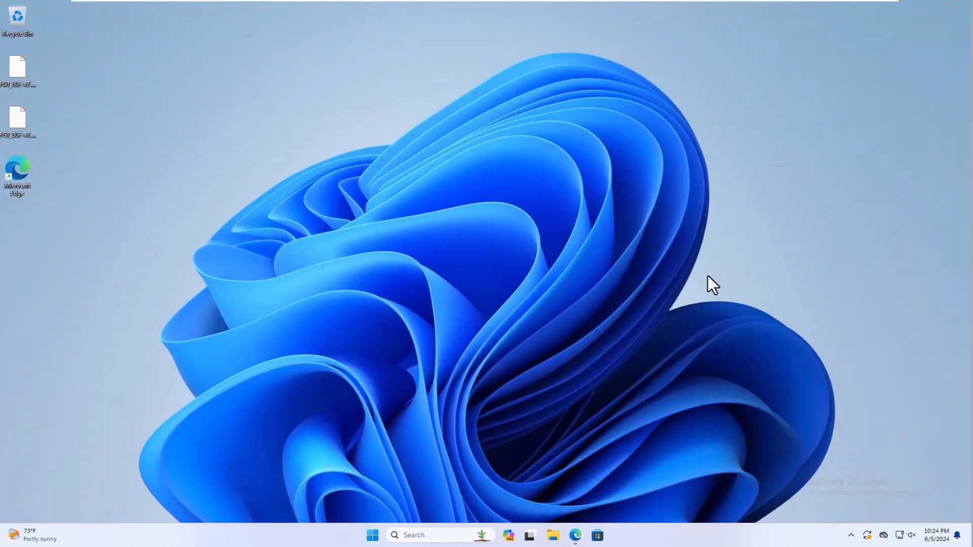
{"action": "key", "text": "super"}
{"action": "type", "text": "cmd"}
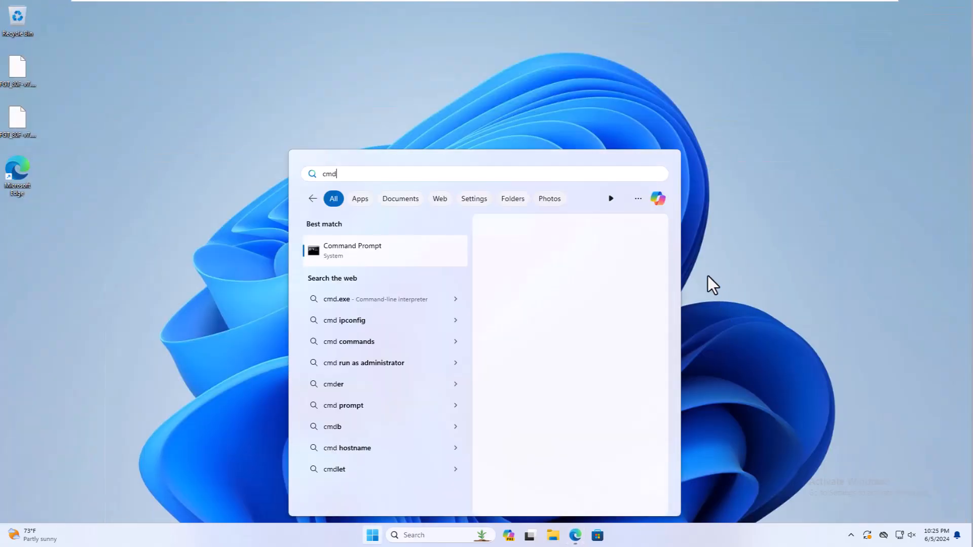
{"action": "key", "text": "Return"}
{"action": "type", "text": "ping 192.168.199.26"}
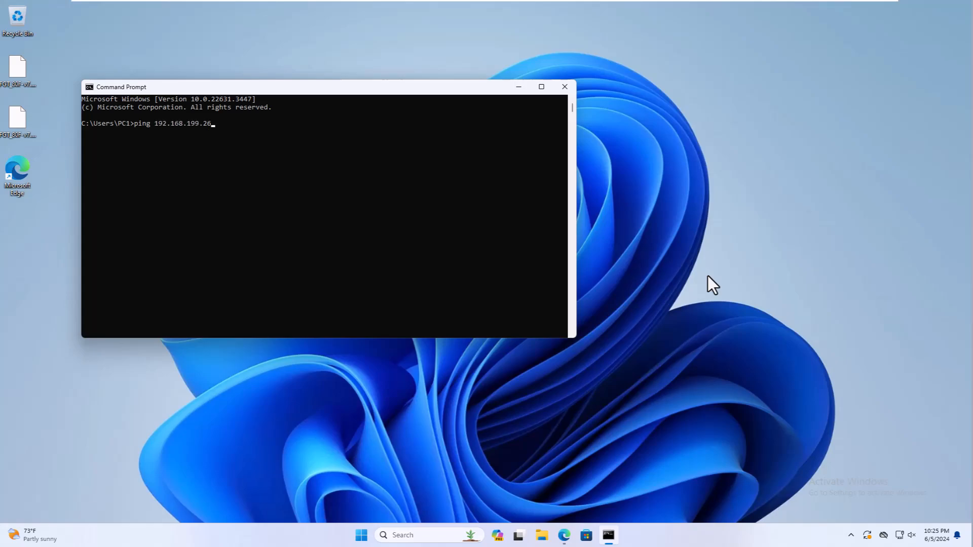
{"action": "key", "text": "Return"}
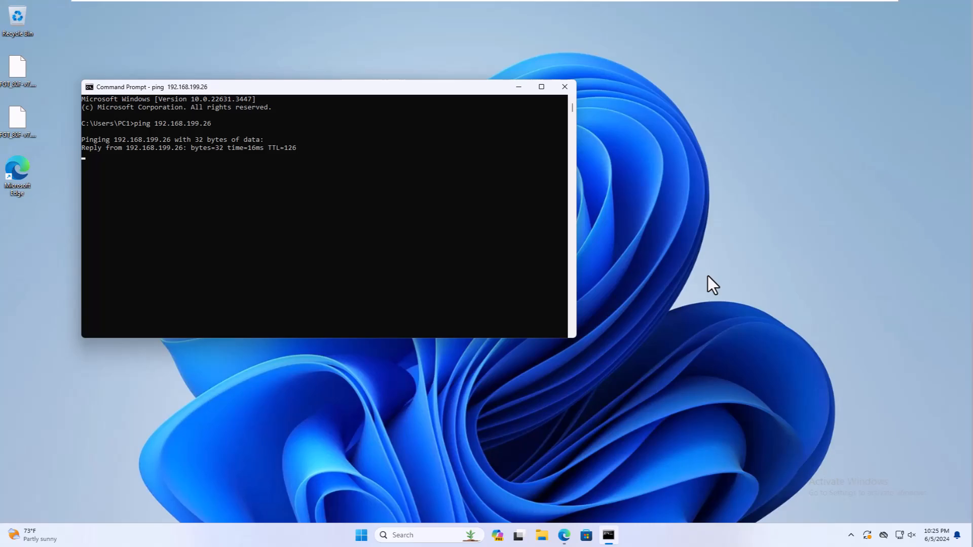
{"action": "key", "text": "ctrl+c"}
{"action": "key", "text": "Up"}
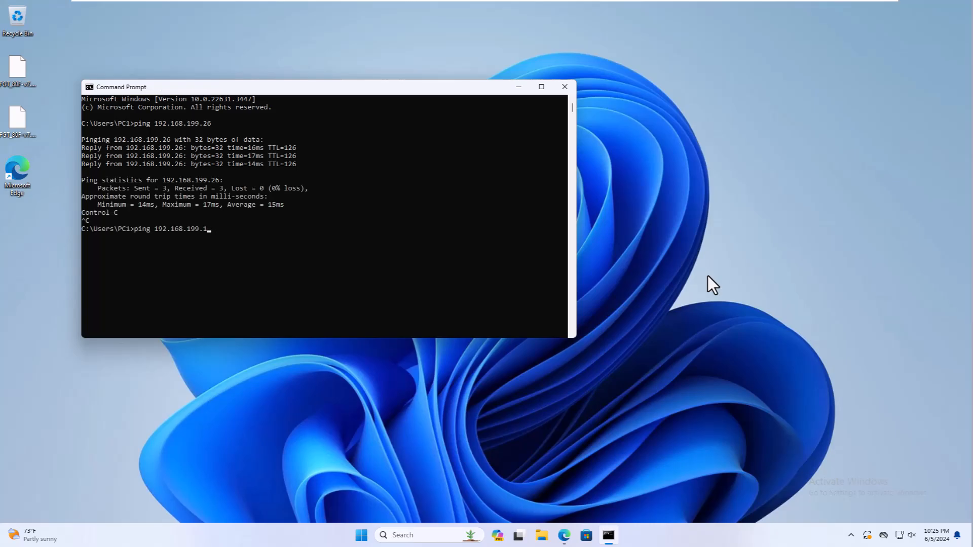
{"action": "key", "text": "Return"}
{"action": "key", "text": "ctrl+c"}
Run ipconfig to show this PC's IP configuration
{"action": "type", "text": "exit"}
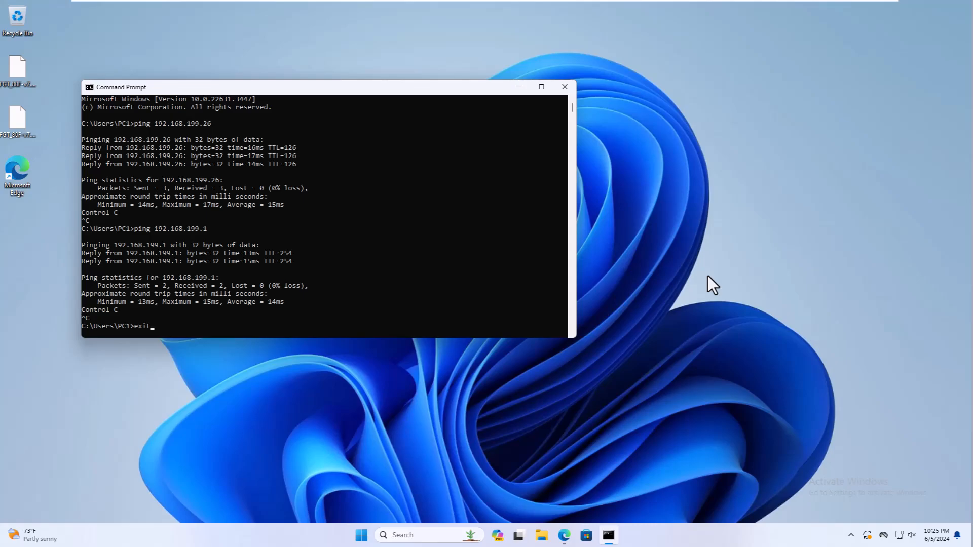
{"action": "key", "text": "BackSpace"}
{"action": "key", "text": "BackSpace"}
{"action": "key", "text": "BackSpace"}
{"action": "key", "text": "BackSpace"}
{"action": "type", "text": "ipconfig"}
{"action": "key", "text": "Return"}
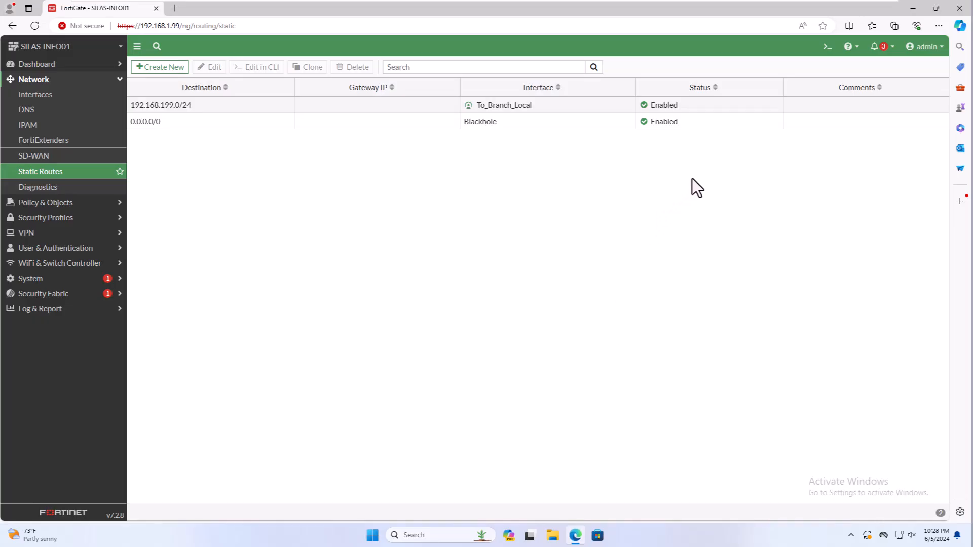
In the CLI console, run 'get vpn ike gateway' and 'get vpn ipsec tunnel details'
{"action": "left_click", "coordinate": [827, 47]}
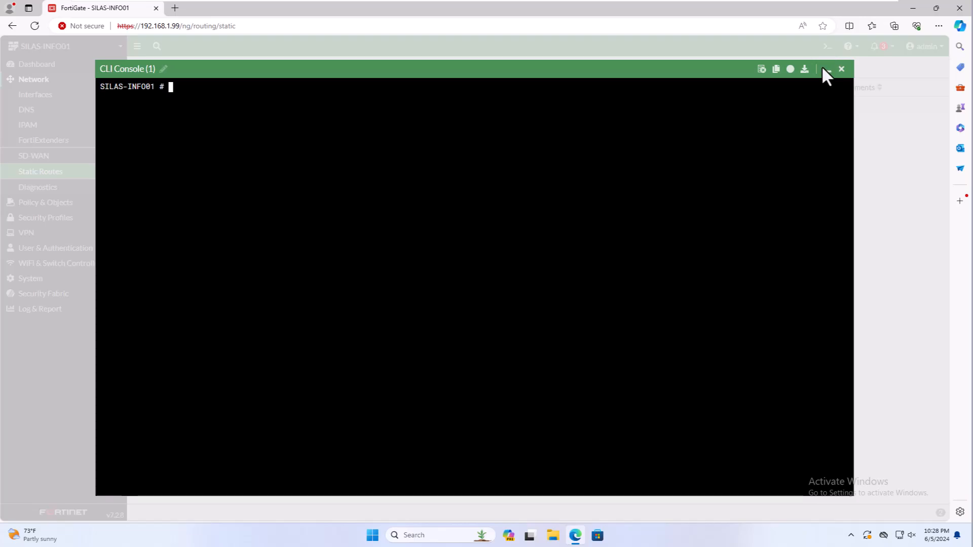
{"action": "type", "text": "get vpn ike gateway"}
{"action": "key", "text": "Return"}
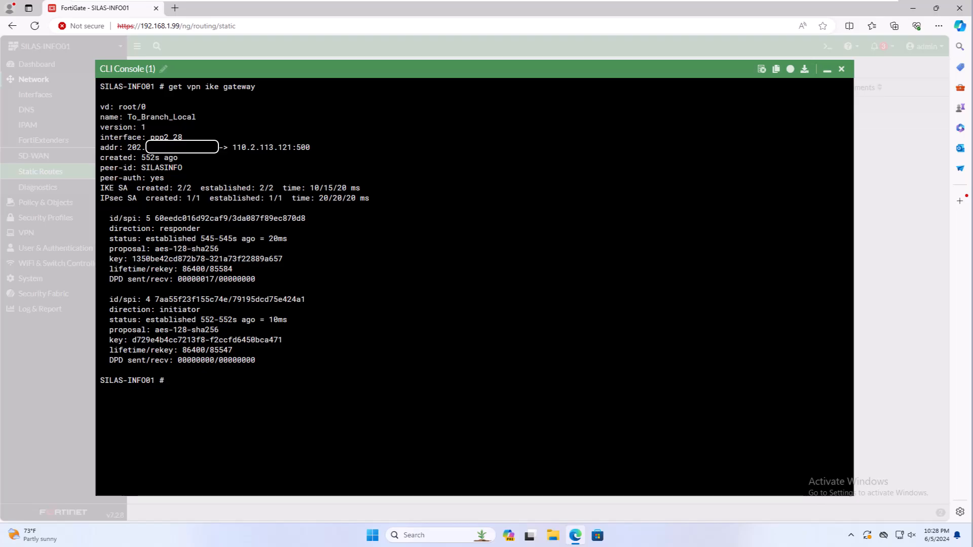
{"action": "left_click_drag", "start_coordinate": [127, 148], "coordinate": [333, 148]}
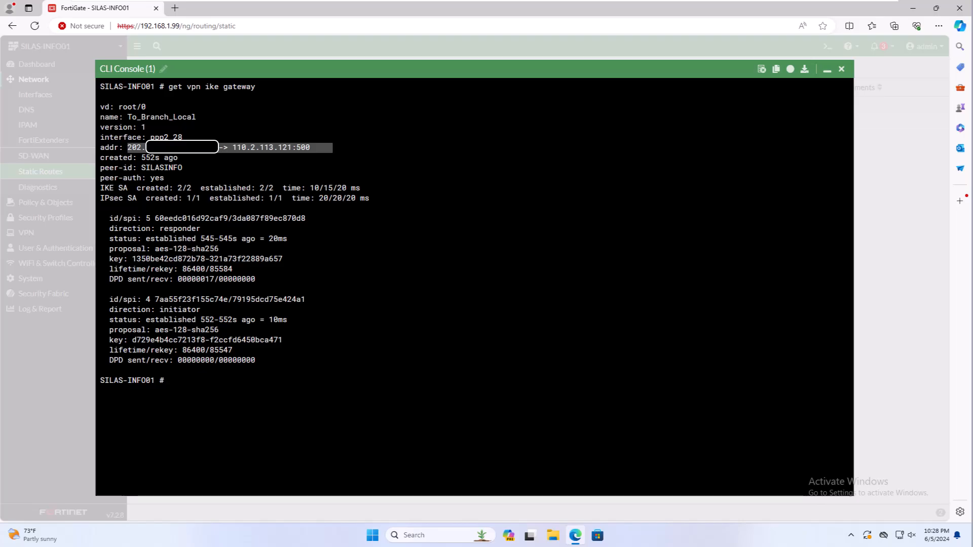
{"action": "left_click", "coordinate": [127, 158]}
{"action": "left_click_drag", "start_coordinate": [137, 168], "coordinate": [191, 168]}
{"action": "left_click", "coordinate": [190, 168]}
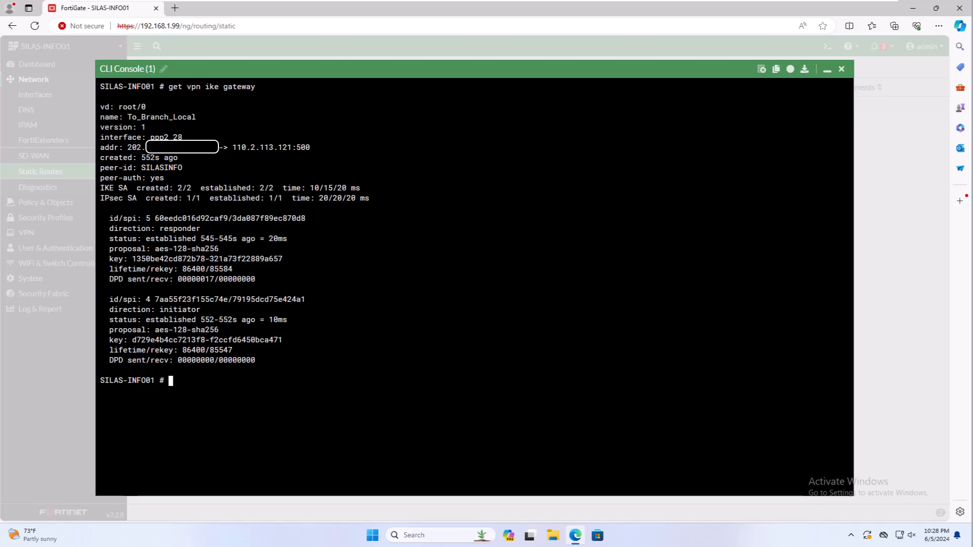
{"action": "type", "text": "get vpn ipsec tunnel details"}
{"action": "key", "text": "Return"}
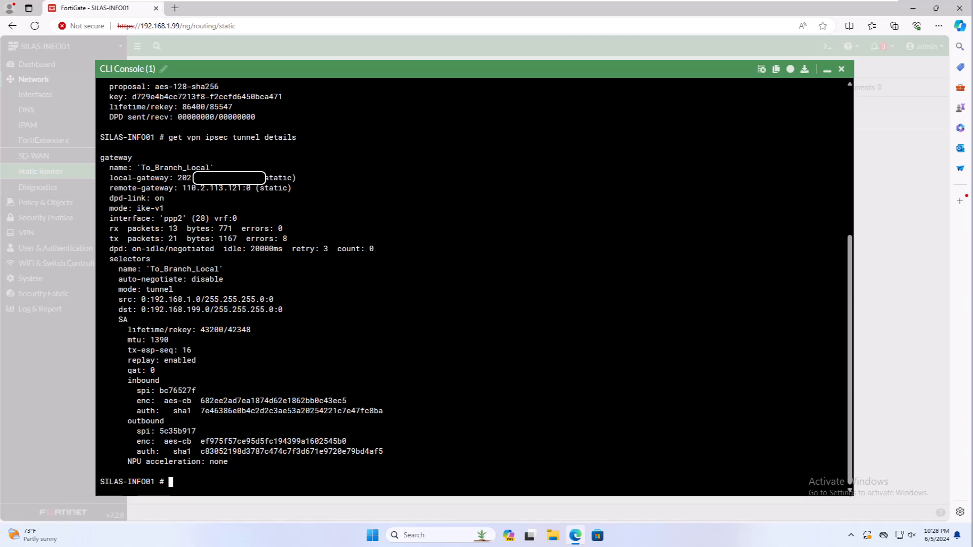
Run 'diagnose vpn ipsec status' and review SOC4's 21 encrypted and 13 decrypted counters
{"action": "type", "text": "diagnose vpn ipsec status"}
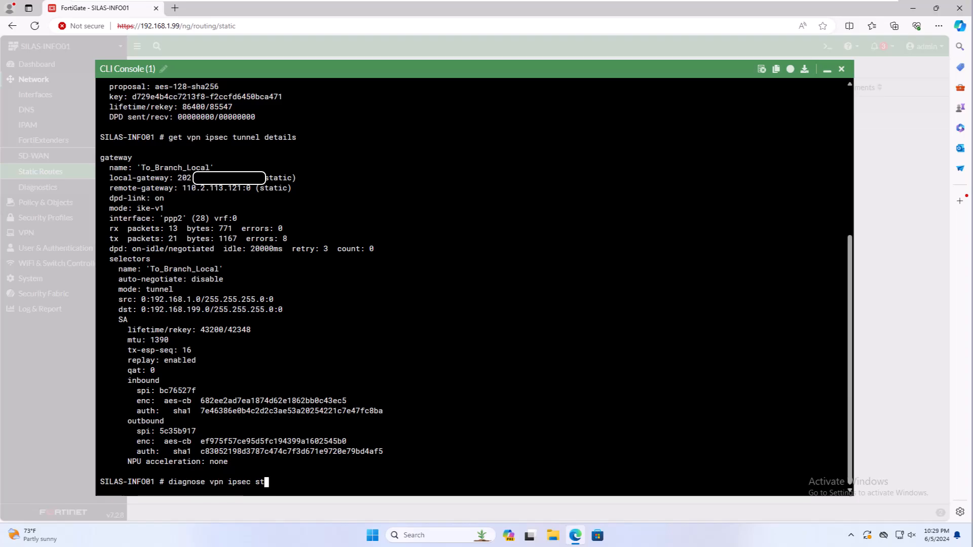
{"action": "key", "text": "Return"}
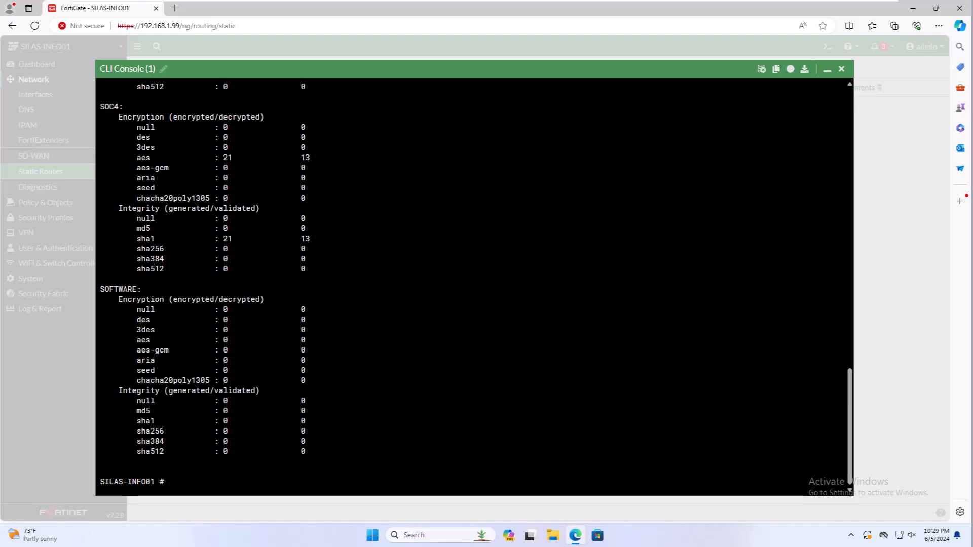
{"action": "scroll", "coordinate": [474, 287], "scroll_direction": "up", "scroll_amount": 2}
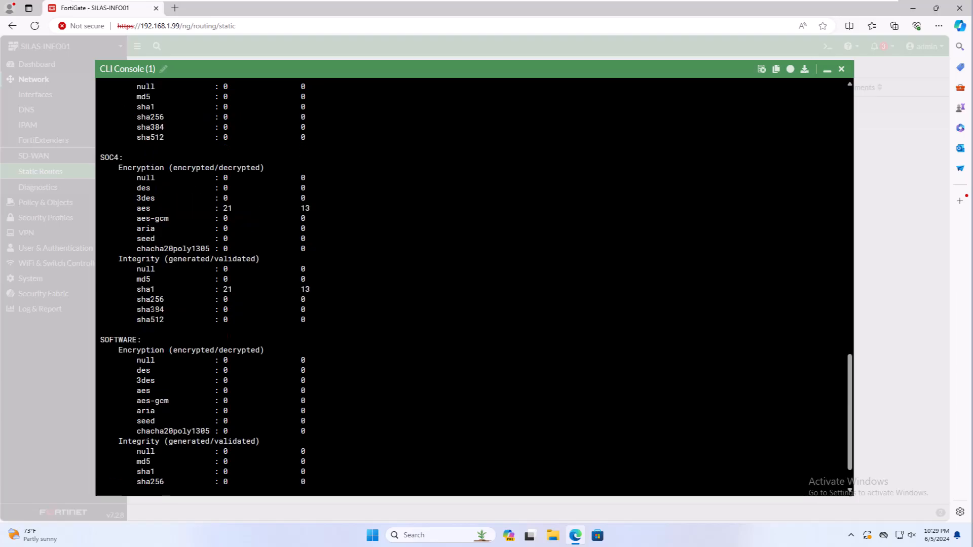
{"action": "left_click_drag", "start_coordinate": [146, 289], "coordinate": [303, 293]}
{"action": "scroll", "coordinate": [303, 291], "scroll_direction": "up", "scroll_amount": 12}
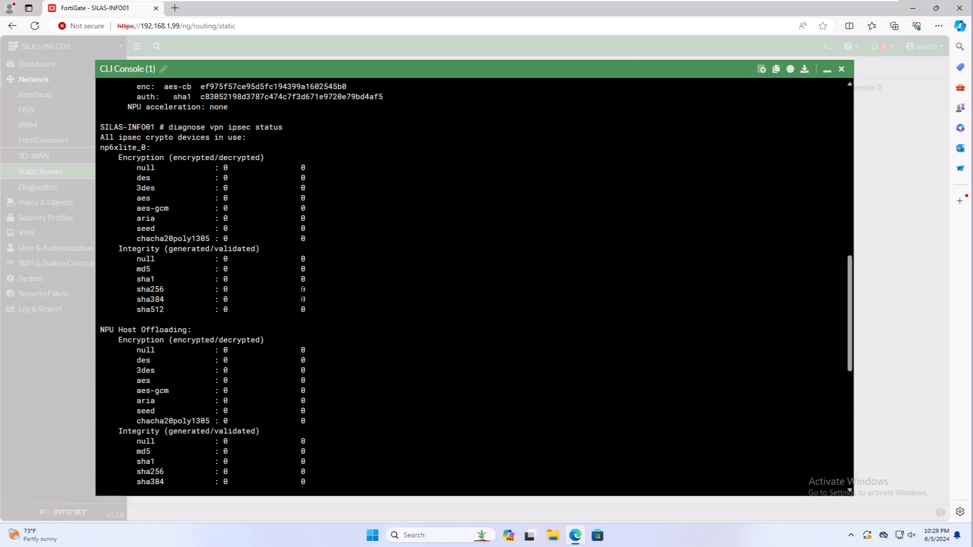
{"action": "scroll", "coordinate": [302, 293], "scroll_direction": "up", "scroll_amount": 2}
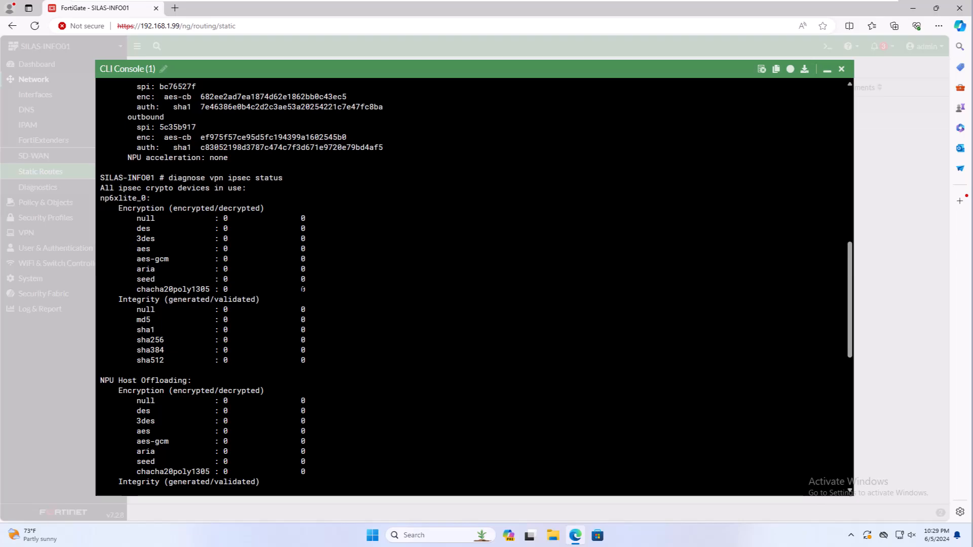
{"action": "scroll", "coordinate": [303, 289], "scroll_direction": "up", "scroll_amount": 4}
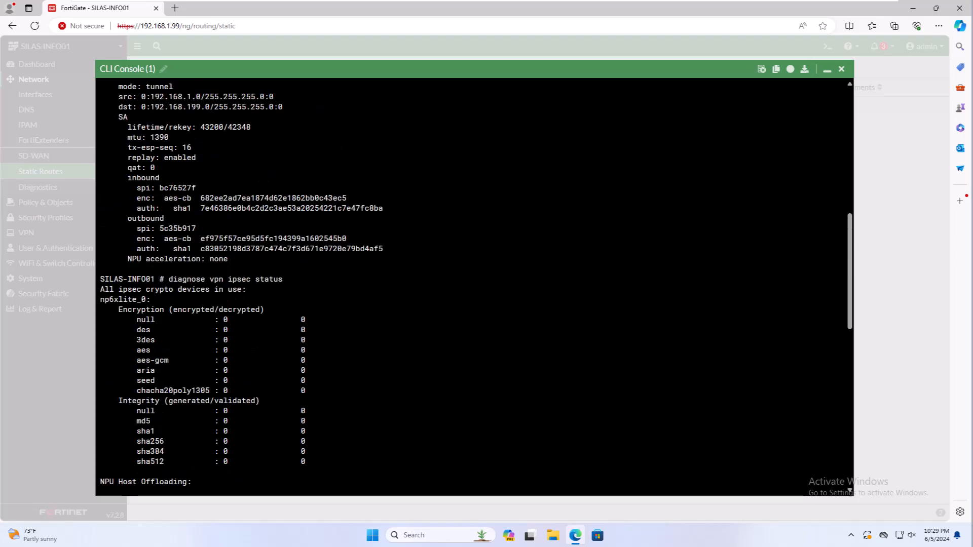
{"action": "scroll", "coordinate": [302, 289], "scroll_direction": "up", "scroll_amount": 4}
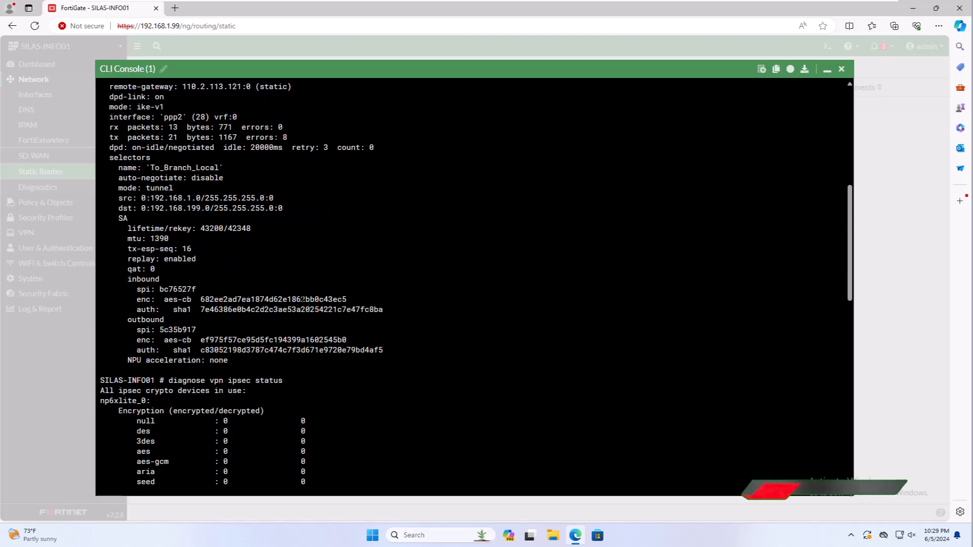
{"action": "scroll", "coordinate": [474, 286], "scroll_direction": "up", "scroll_amount": 2}
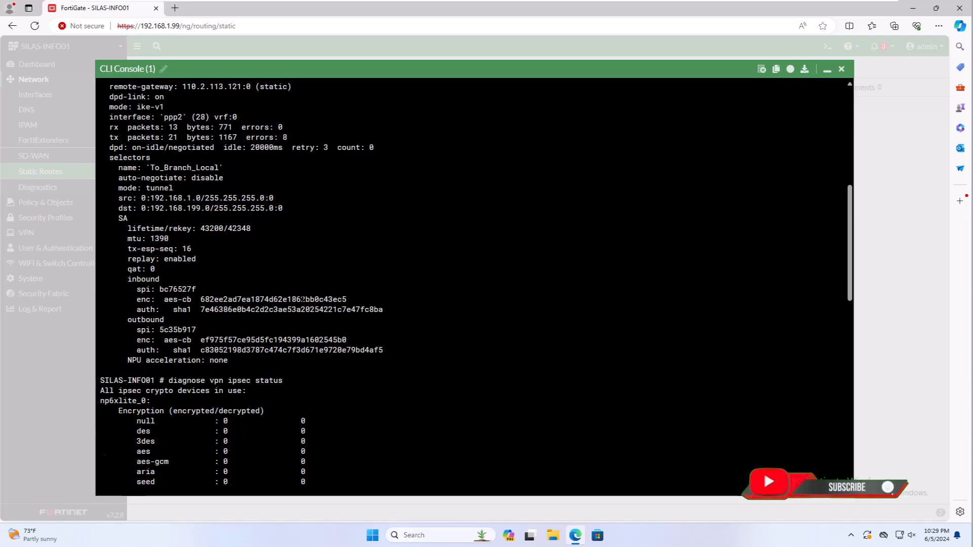
{"action": "scroll", "coordinate": [474, 287], "scroll_direction": "down", "scroll_amount": 15}
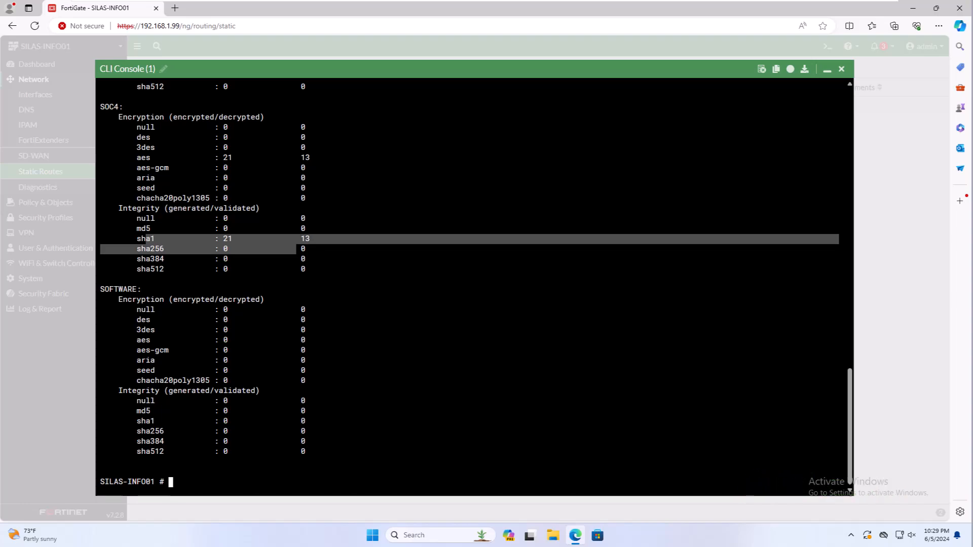
Run 'diagnose vpn ike status', fixing the typo, then close the CLI console
{"action": "type", "text": "d"}
{"action": "key", "text": "Tab"}
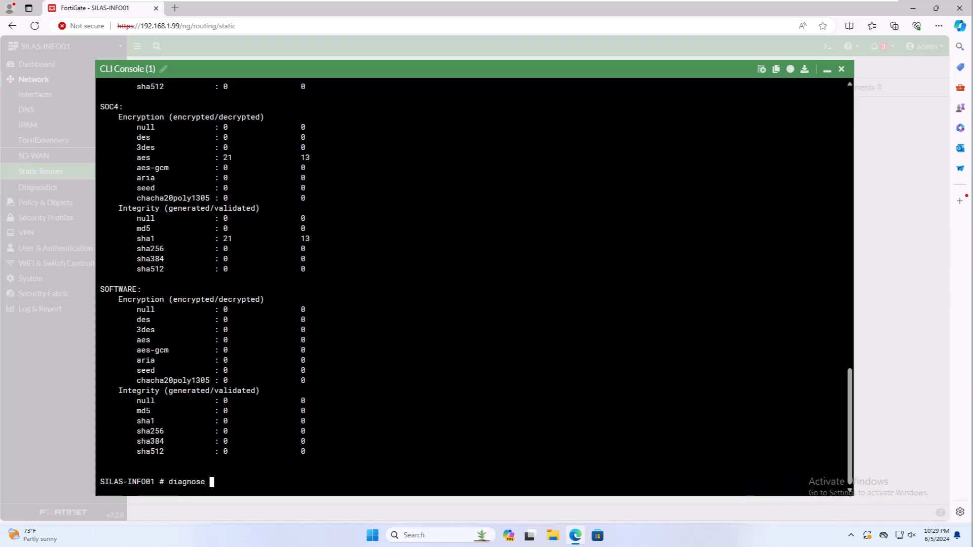
{"action": "type", "text": "vpn ikeike"}
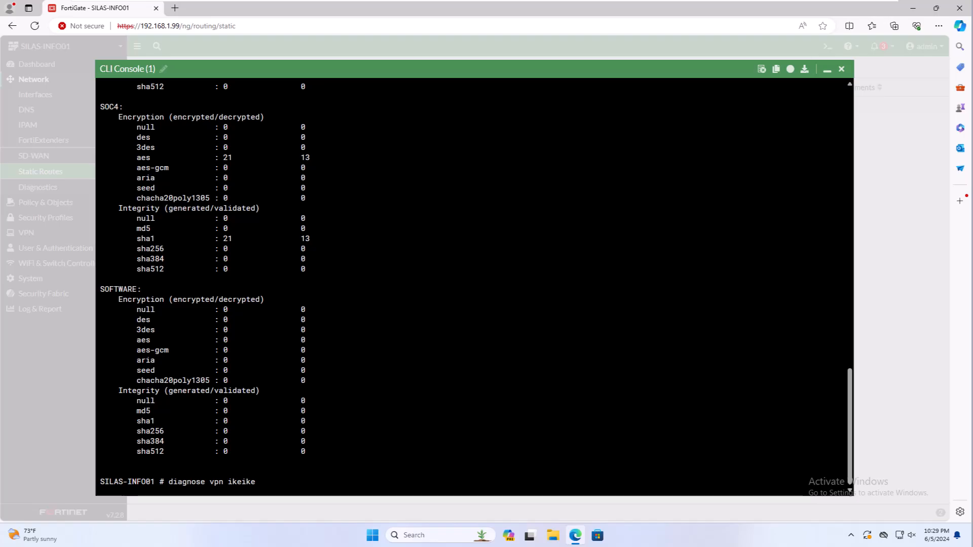
{"action": "key", "text": "BackSpace"}
{"action": "key", "text": "BackSpace"}
{"action": "key", "text": "BackSpace"}
{"action": "type", "text": "stu"}
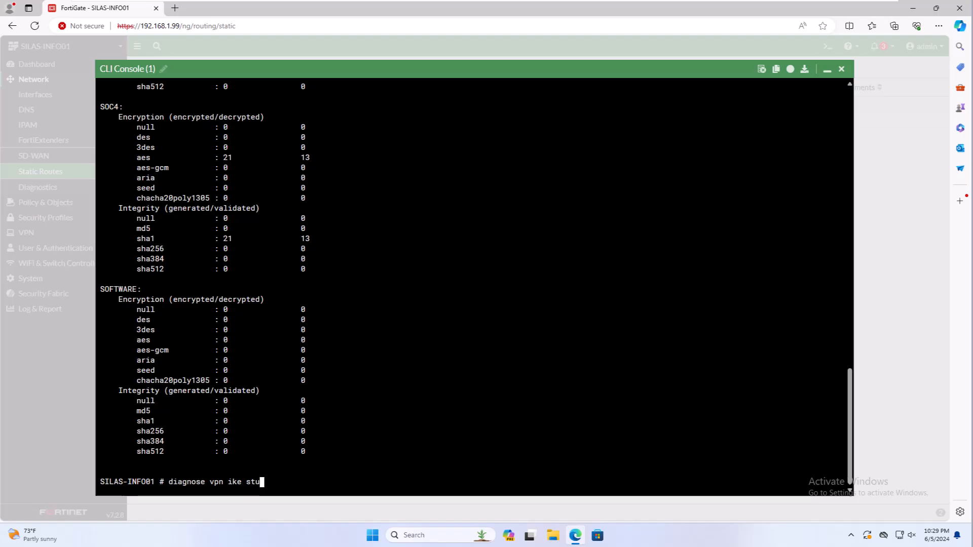
{"action": "key", "text": "Return"}
{"action": "key", "text": "Up"}
{"action": "key", "text": "BackSpace"}
{"action": "type", "text": "atus"}
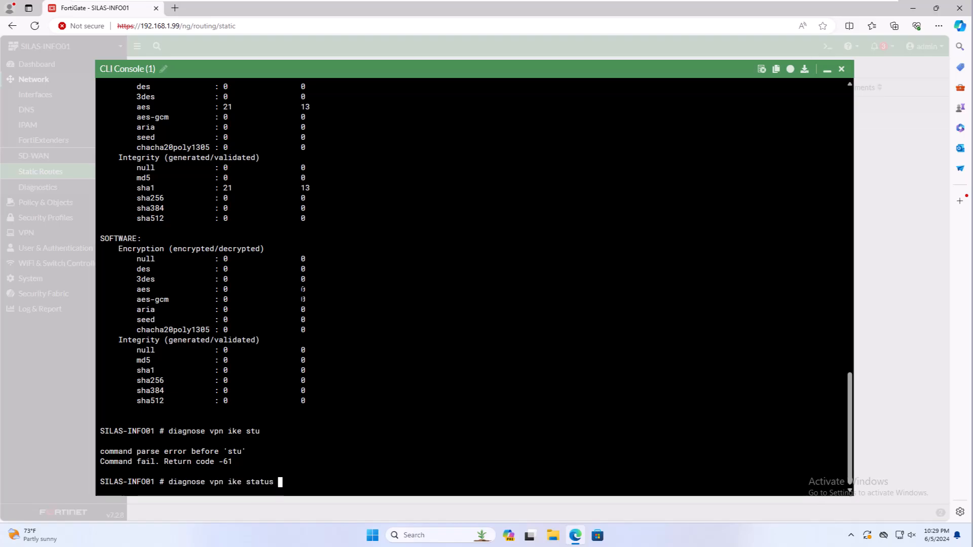
{"action": "key", "text": "Return"}
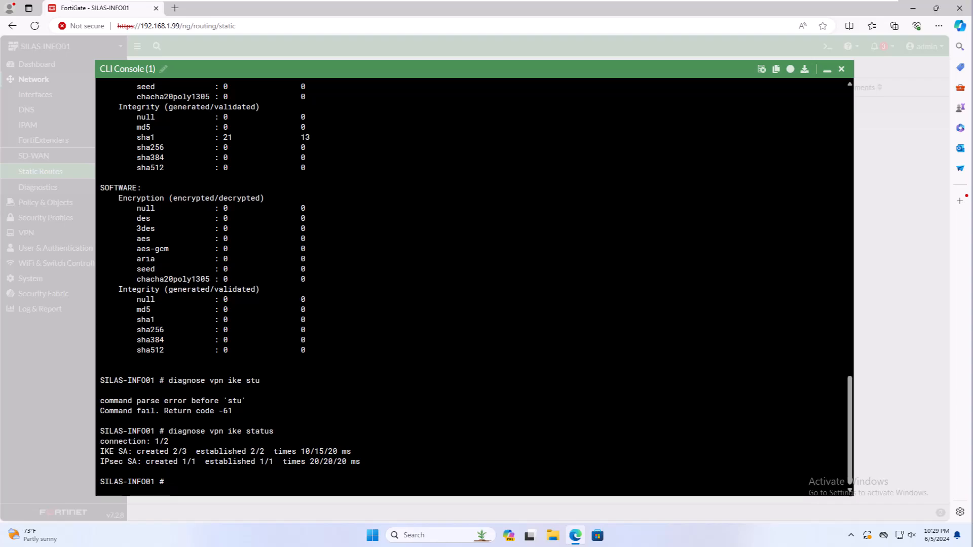
{"action": "left_click", "coordinate": [841, 71]}
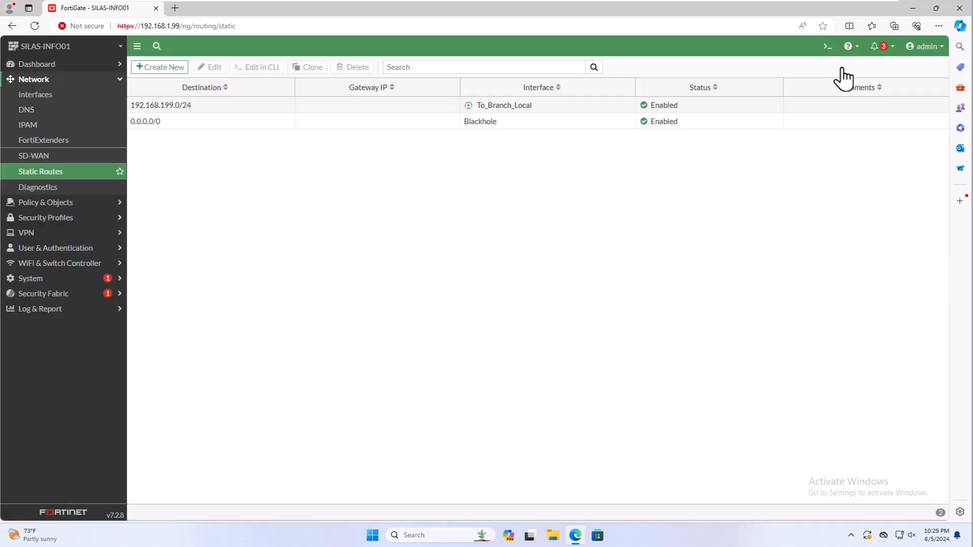